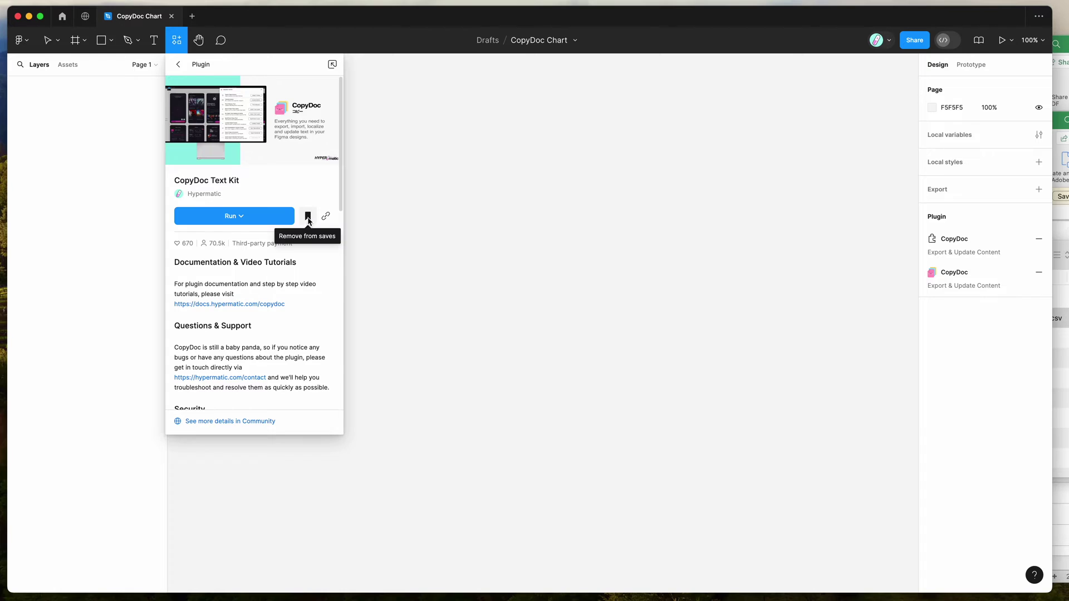
Close the CopyDoc Text Kit plugin details so the empty CopyDoc Chart canvas shows
{"action": "left_click", "coordinate": [395, 146]}
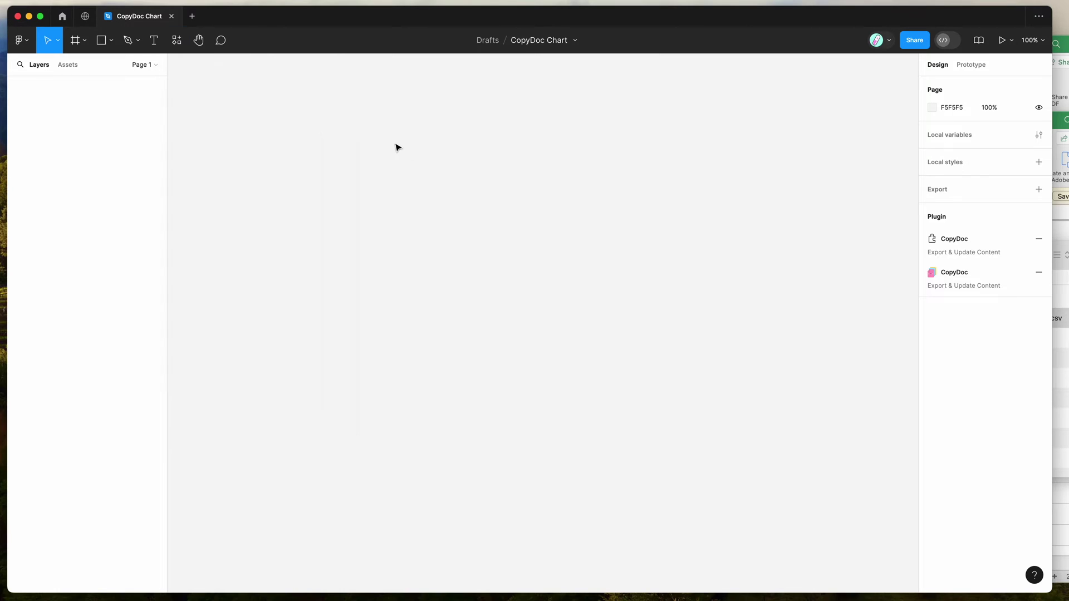
Launch the saved CopyDoc Text Kit plugin from the canvas context menu
{"action": "right_click", "coordinate": [395, 146]}
{"action": "mouse_move", "coordinate": [442, 238]}
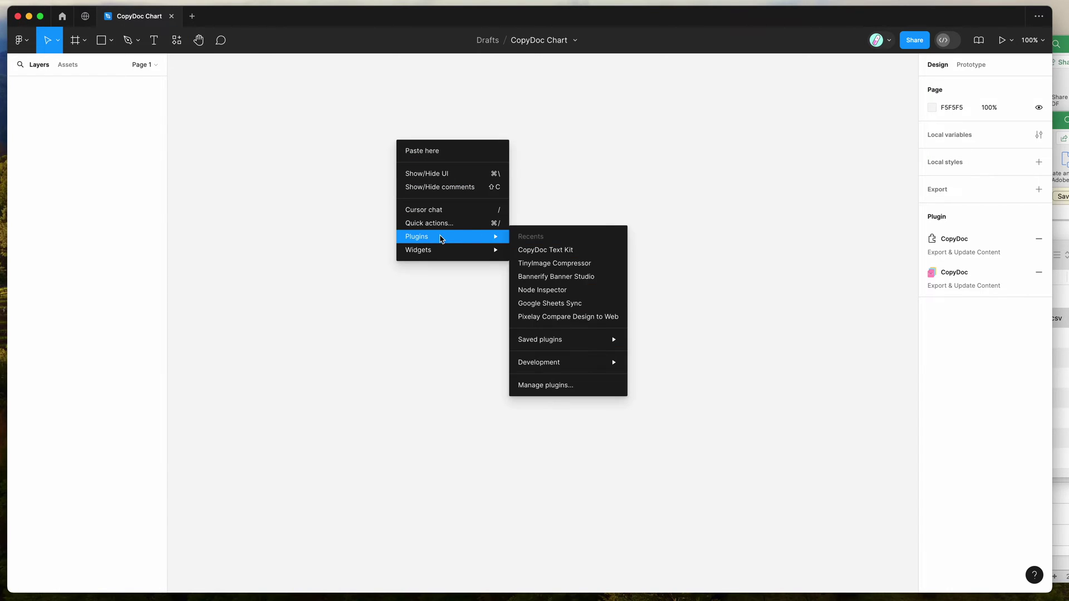
{"action": "mouse_move", "coordinate": [568, 338]}
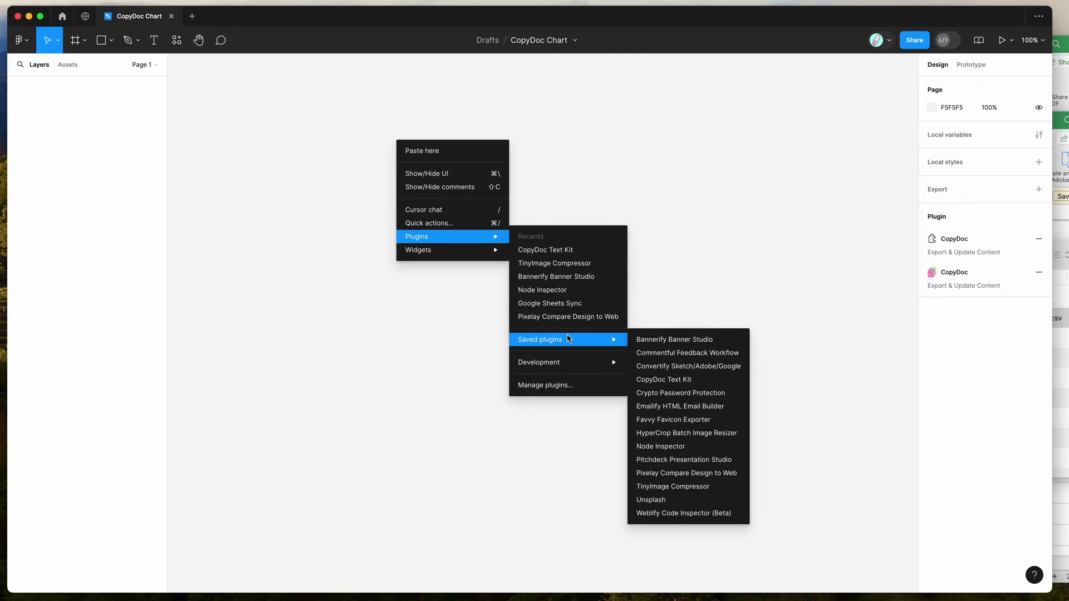
{"action": "left_click", "coordinate": [677, 380]}
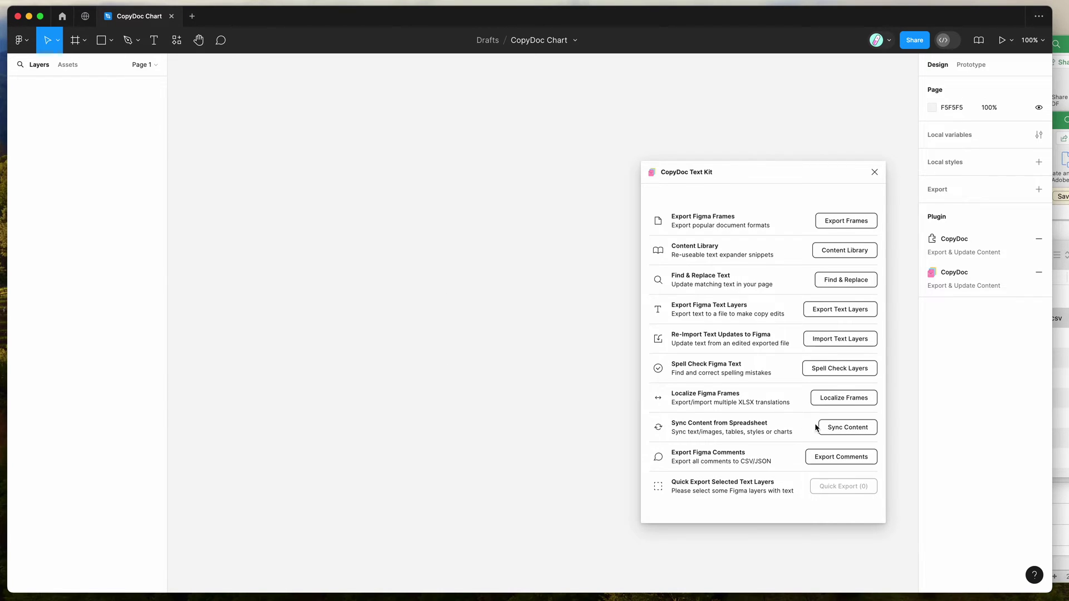
Open Sync Content, switch to the Chart tab and choose the column chart type
{"action": "left_click", "coordinate": [848, 430]}
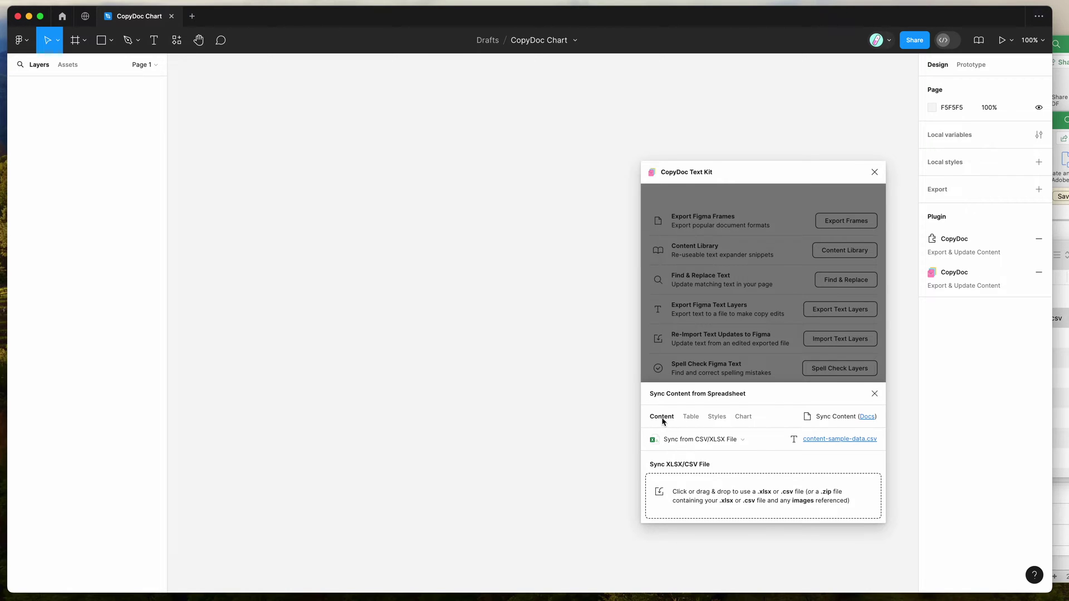
{"action": "left_click", "coordinate": [745, 420]}
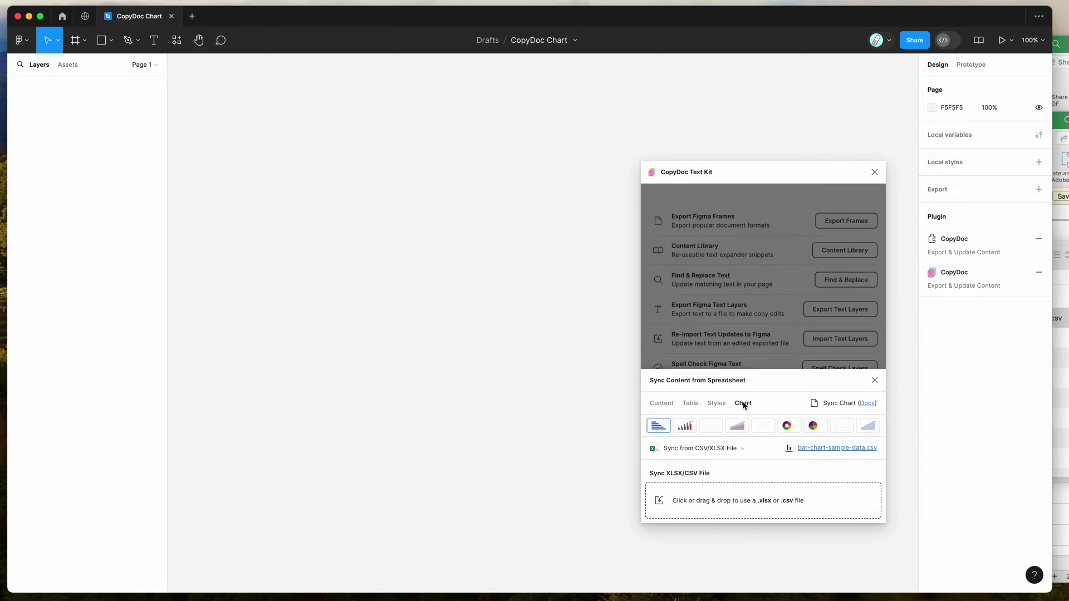
{"action": "left_click", "coordinate": [684, 430]}
Try out the bar, column, area, donut and pie chart types
{"action": "left_click", "coordinate": [660, 431]}
{"action": "left_click", "coordinate": [687, 431]}
{"action": "left_click", "coordinate": [740, 428]}
{"action": "left_click", "coordinate": [788, 427]}
{"action": "left_click", "coordinate": [816, 432]}
Settle on the bar chart and save bar-chart-sample-data.csv to the Desktop
{"action": "left_click", "coordinate": [659, 430]}
{"action": "left_click", "coordinate": [788, 430]}
{"action": "left_click", "coordinate": [763, 426]}
{"action": "left_click", "coordinate": [658, 427]}
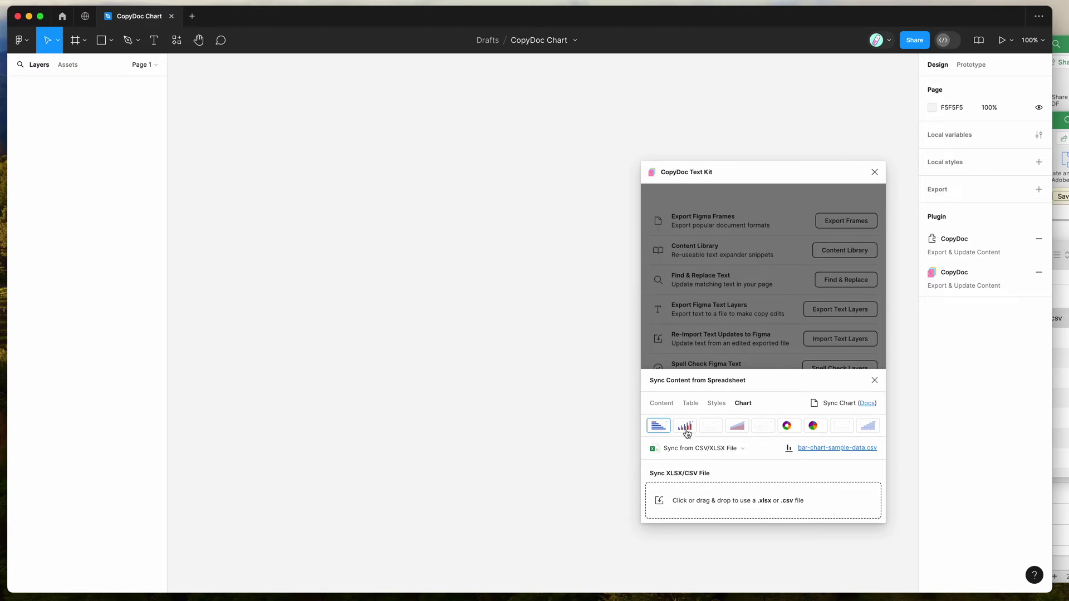
{"action": "left_click", "coordinate": [817, 449]}
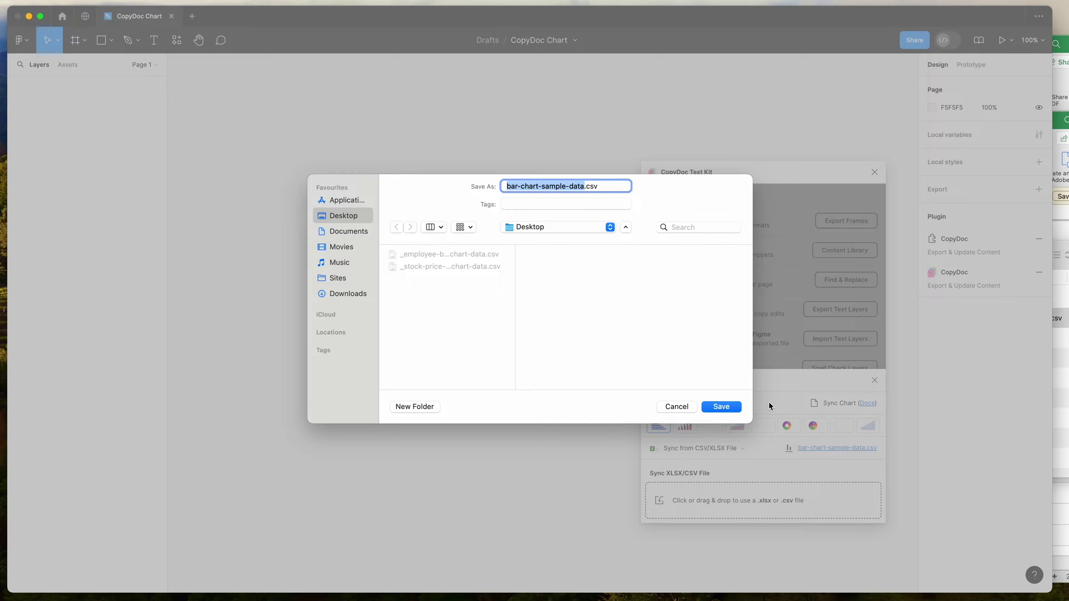
{"action": "left_click", "coordinate": [721, 411]}
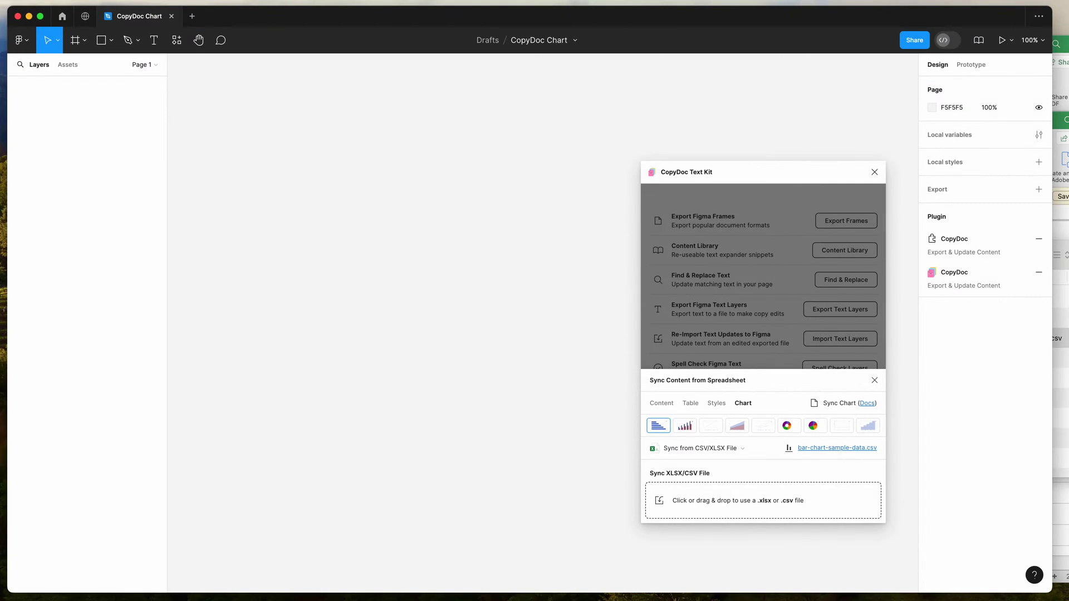
Quick Look bar-chart-sample-data.csv to check its Category and Value headers
{"action": "left_click", "coordinate": [1061, 338]}
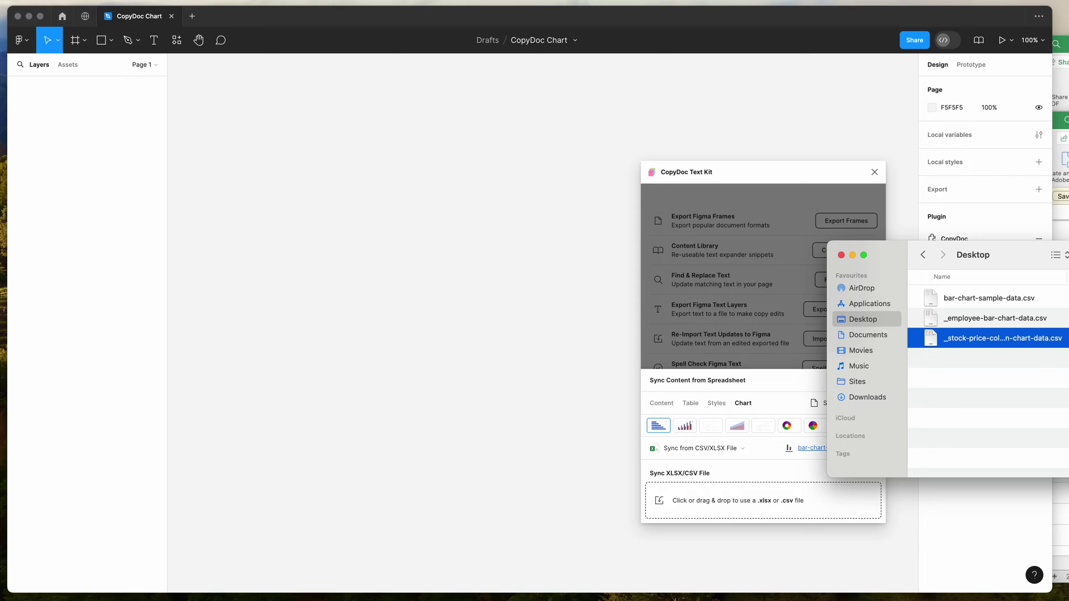
{"action": "left_click", "coordinate": [974, 299]}
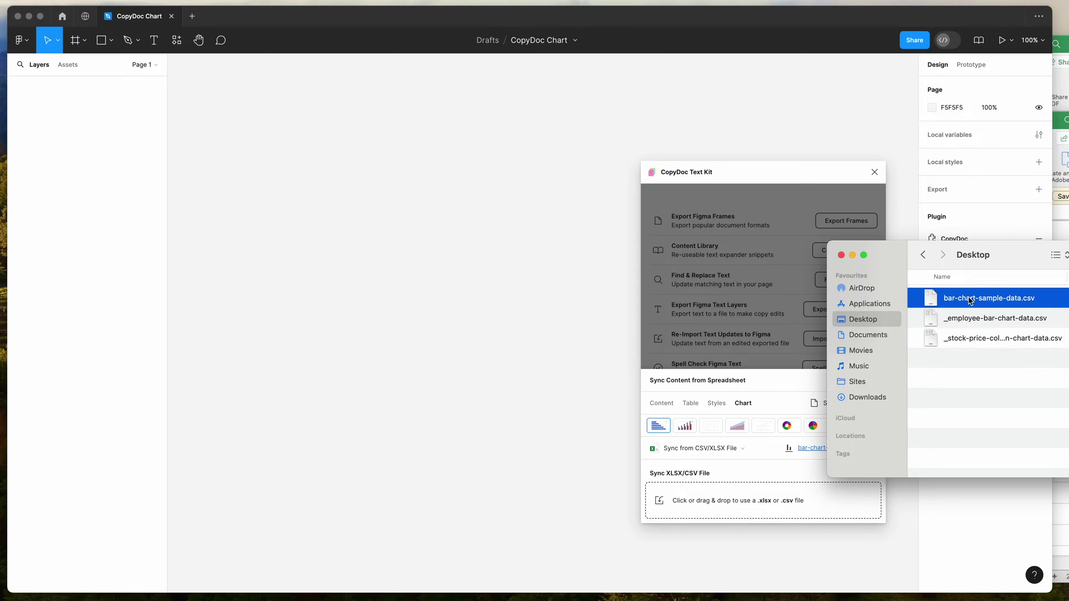
{"action": "key", "text": "space"}
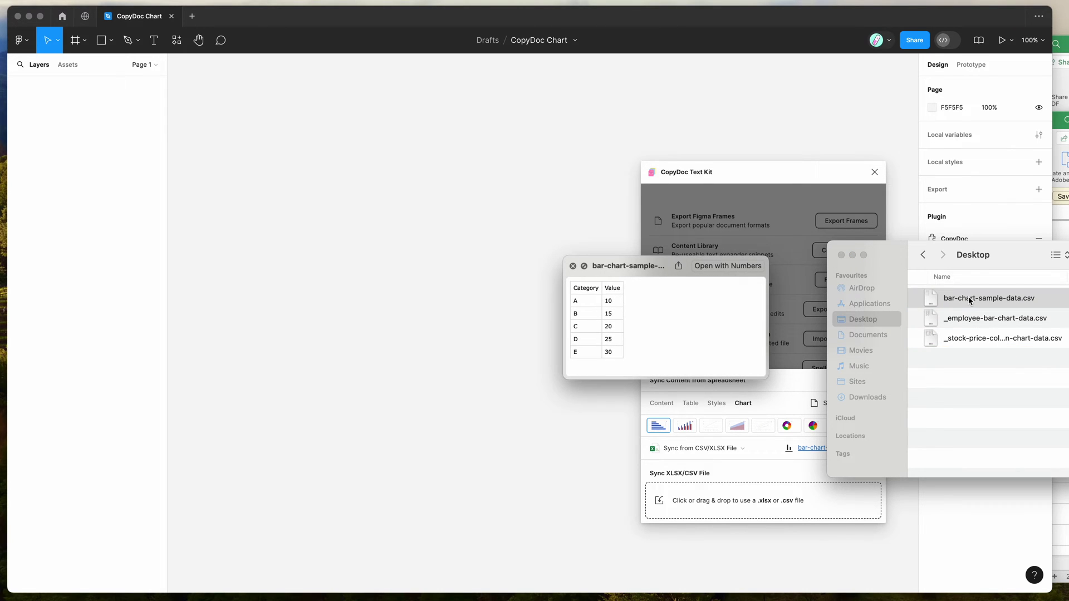
{"action": "left_click_drag", "start_coordinate": [643, 272], "coordinate": [674, 297]}
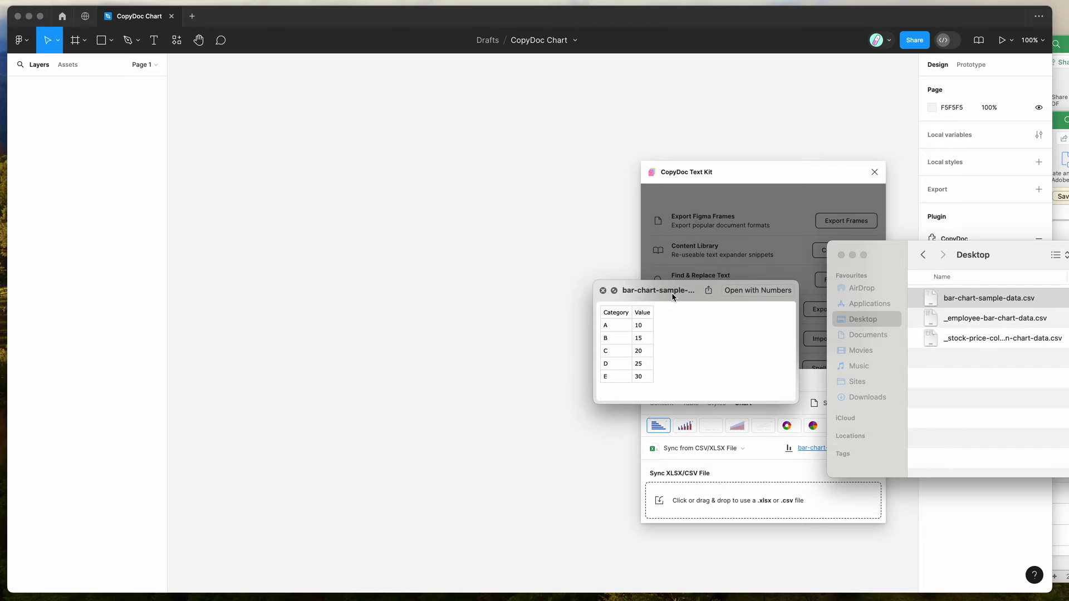
{"action": "left_click_drag", "start_coordinate": [605, 313], "coordinate": [646, 313]}
{"action": "left_click", "coordinate": [628, 313]}
Close the preview and switch to the _employee-bar-chart-data.csv spreadsheet in Excel
{"action": "key", "text": "space"}
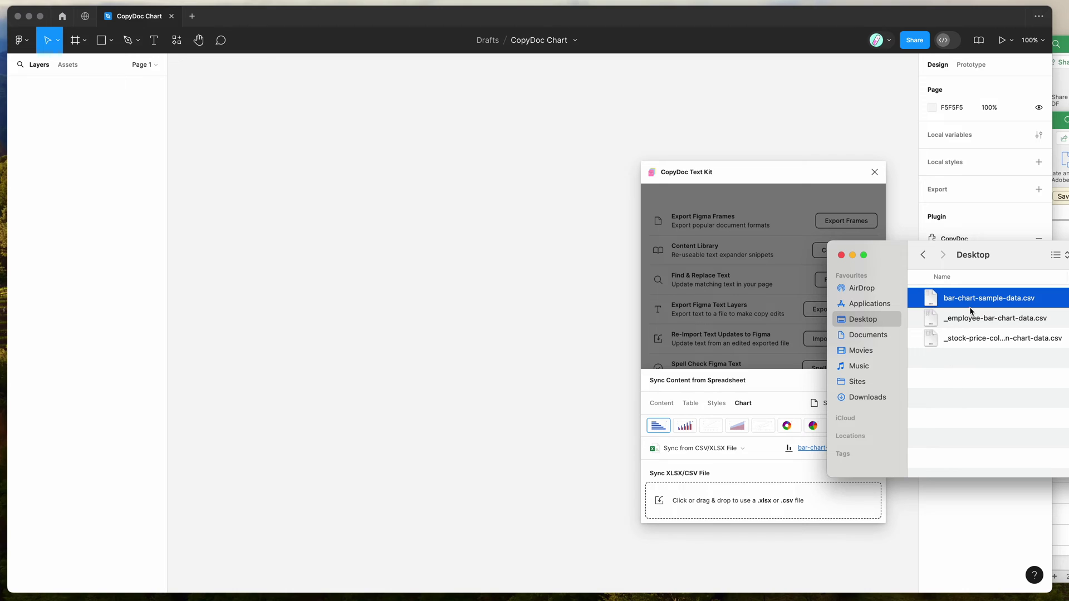
{"action": "left_click_drag", "start_coordinate": [986, 260], "coordinate": [987, 264]}
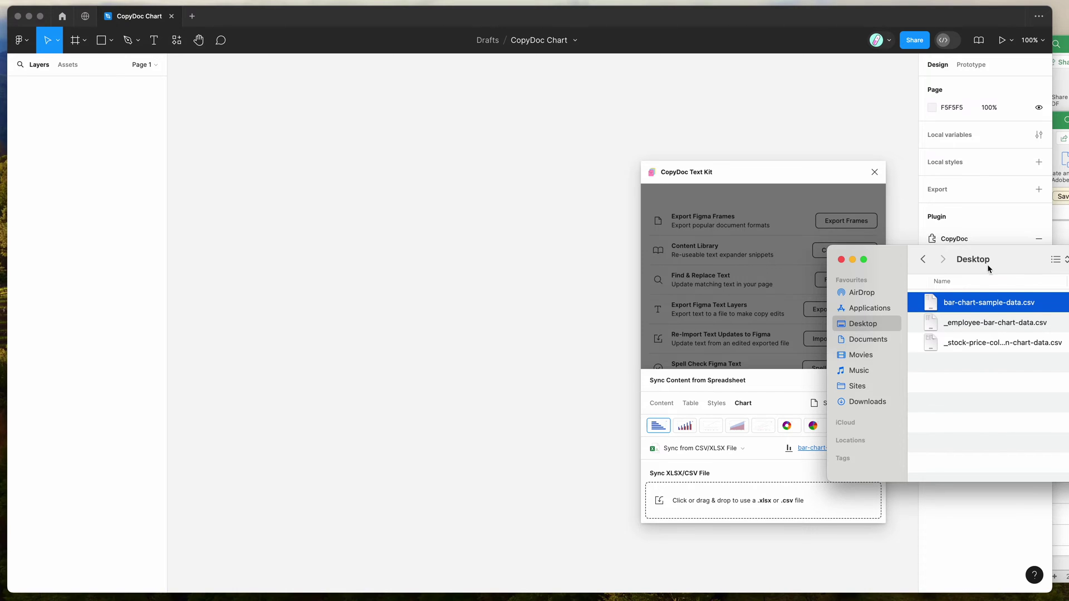
{"action": "key", "text": "super+Tab"}
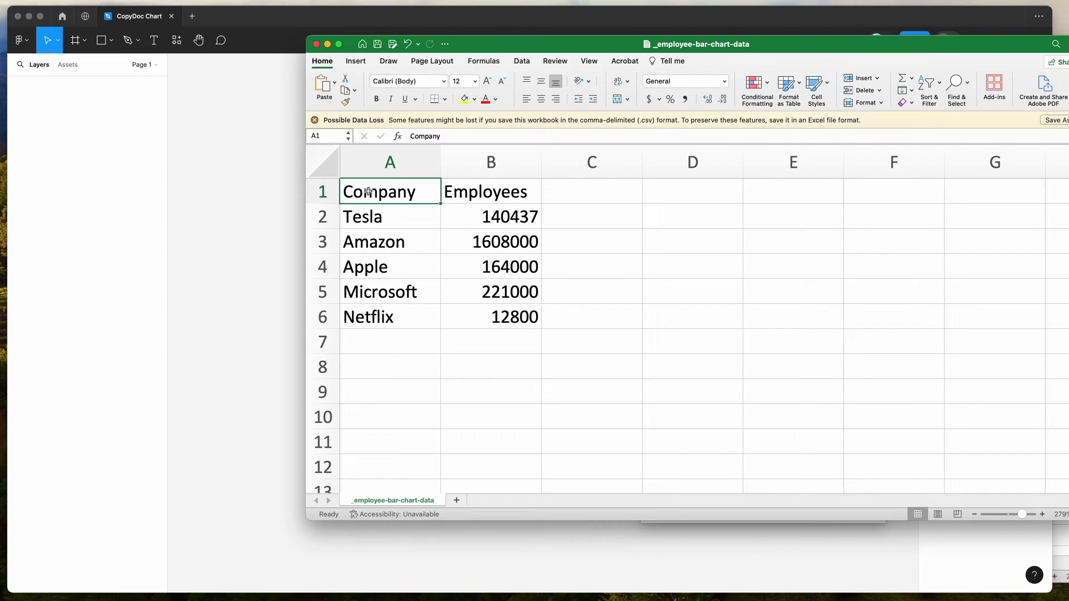
Inspect the header row and the Tesla, Amazon, Apple, Microsoft and Netflix cells
{"action": "left_click", "coordinate": [470, 193]}
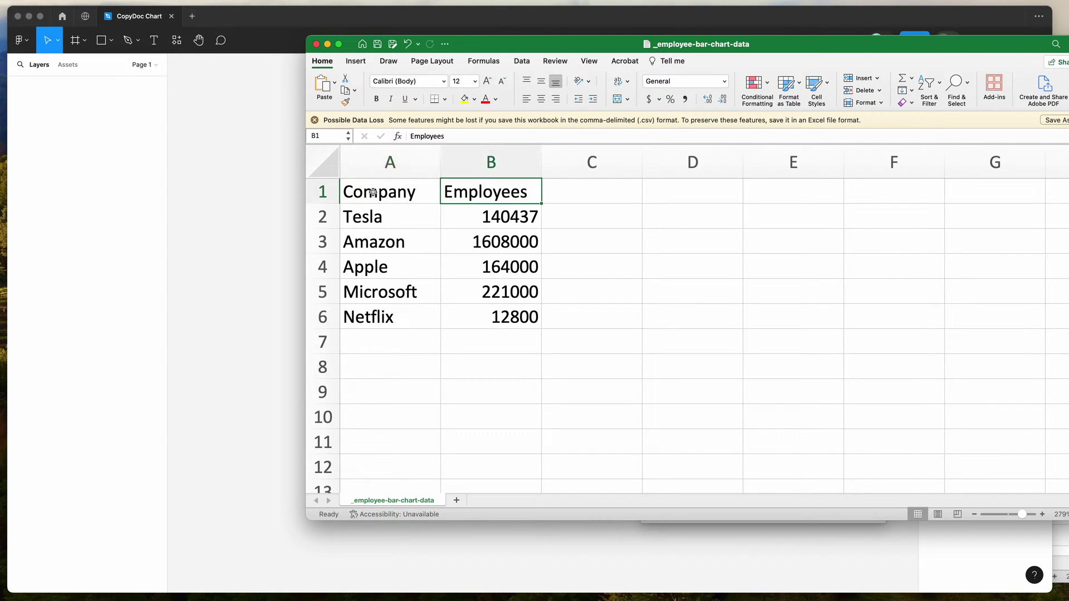
{"action": "left_click", "coordinate": [330, 191]}
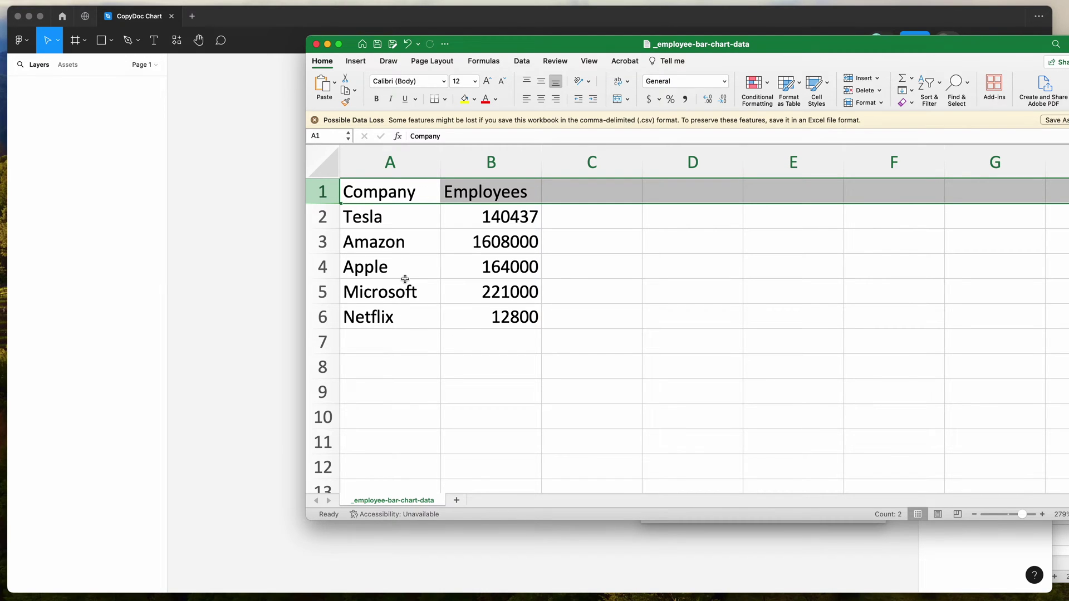
{"action": "left_click", "coordinate": [397, 195]}
{"action": "left_click", "coordinate": [363, 217]}
{"action": "left_click", "coordinate": [376, 244]}
{"action": "left_click", "coordinate": [376, 278]}
{"action": "left_click", "coordinate": [377, 295]}
{"action": "left_click", "coordinate": [378, 312]}
Select the company names A2:A6 and employee counts B2:B6, then return to Figma
{"action": "left_click", "coordinate": [487, 216]}
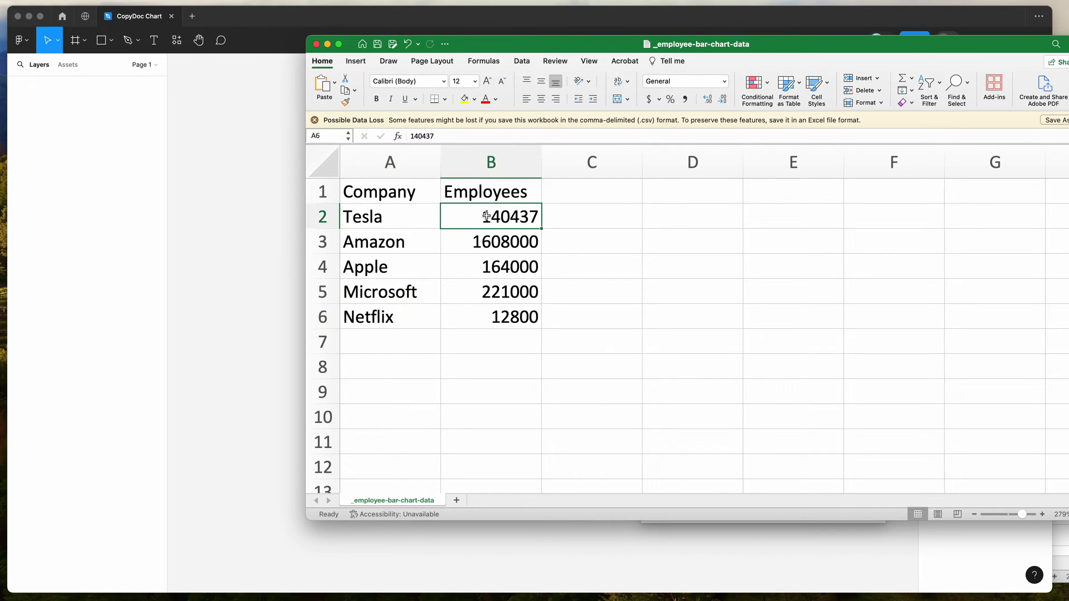
{"action": "left_click_drag", "start_coordinate": [487, 217], "coordinate": [485, 313]}
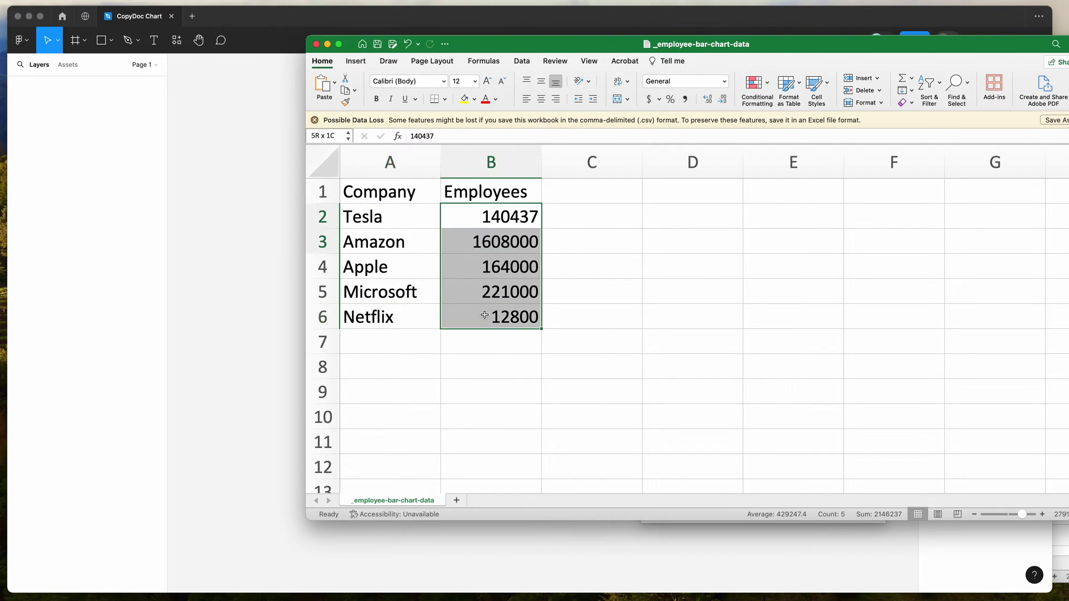
{"action": "left_click", "coordinate": [397, 192]}
{"action": "left_click_drag", "start_coordinate": [394, 215], "coordinate": [393, 327]}
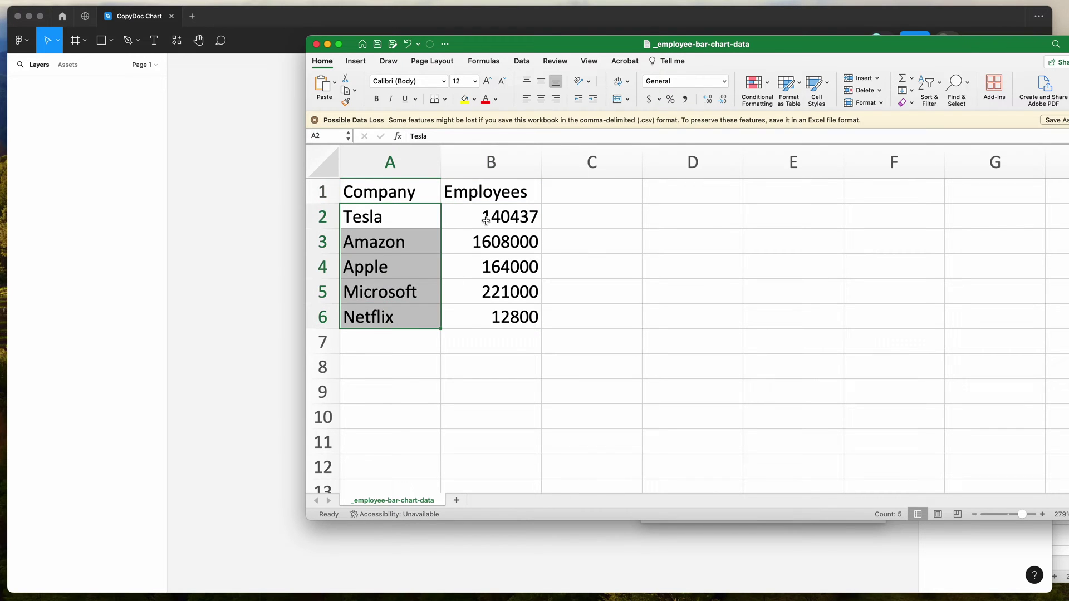
{"action": "left_click", "coordinate": [488, 198]}
{"action": "left_click_drag", "start_coordinate": [512, 213], "coordinate": [507, 319]}
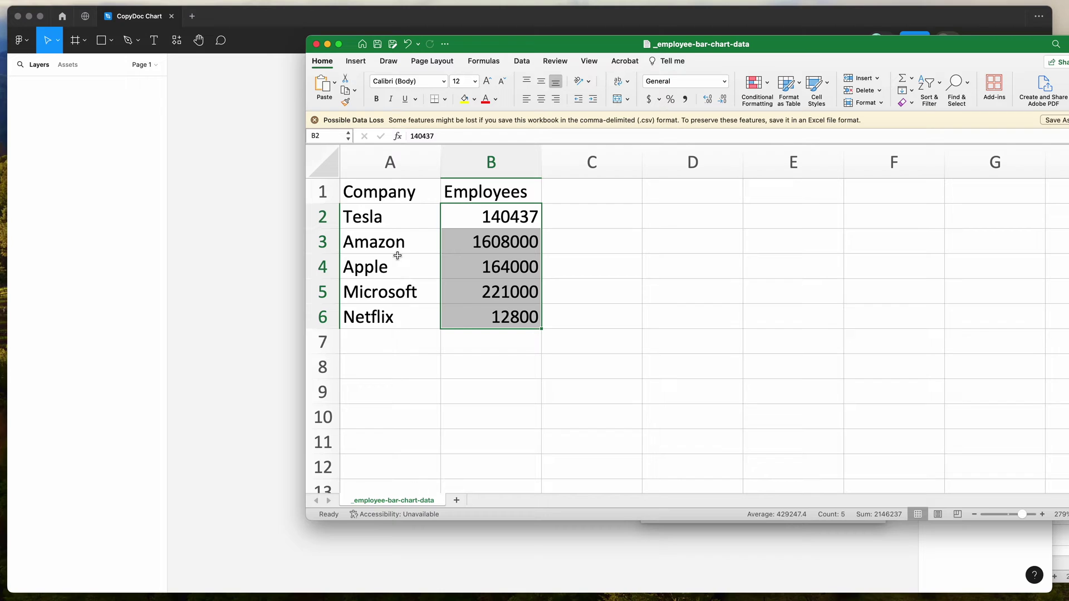
{"action": "left_click", "coordinate": [242, 293]}
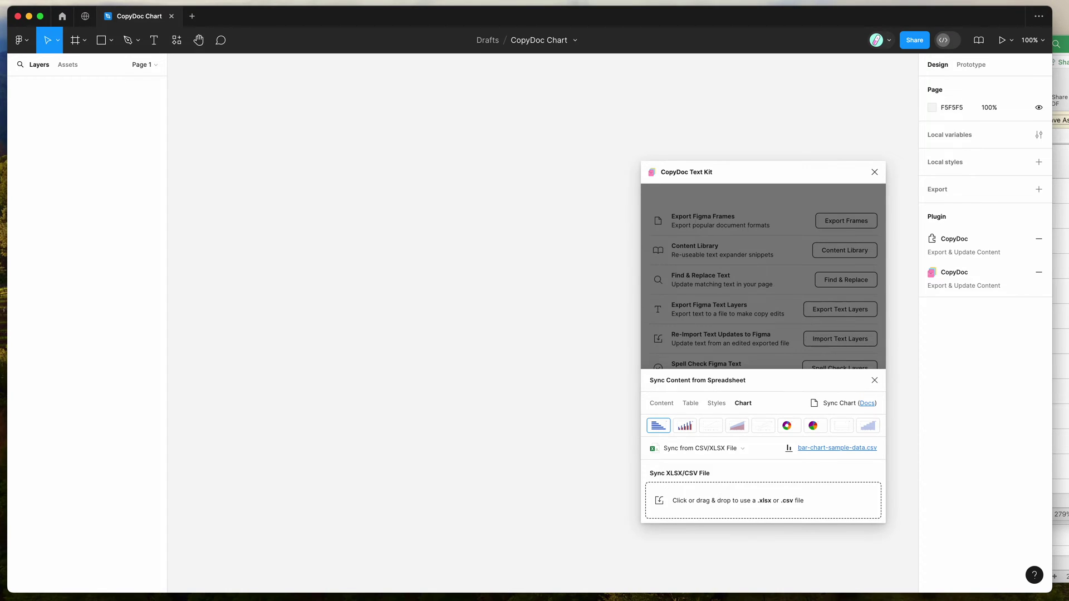
Drop _employee-bar-chart-data.csv into CopyDoc and insert the resulting bar chart
{"action": "left_click_drag", "start_coordinate": [984, 279], "coordinate": [1039, 281]}
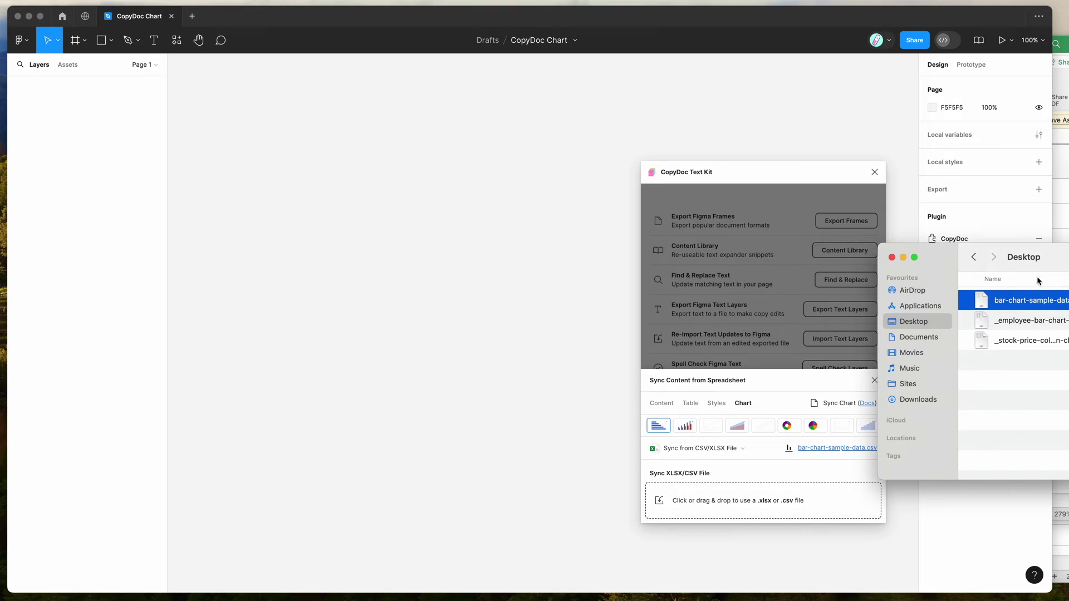
{"action": "left_click", "coordinate": [1019, 328]}
{"action": "left_click_drag", "start_coordinate": [1047, 327], "coordinate": [746, 501]}
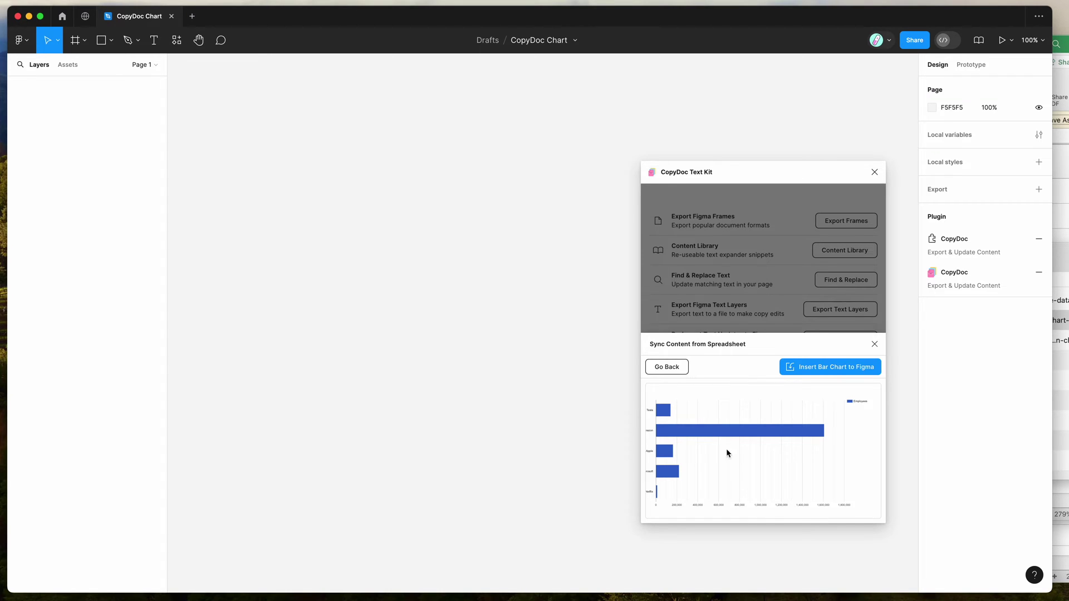
{"action": "left_click", "coordinate": [814, 372]}
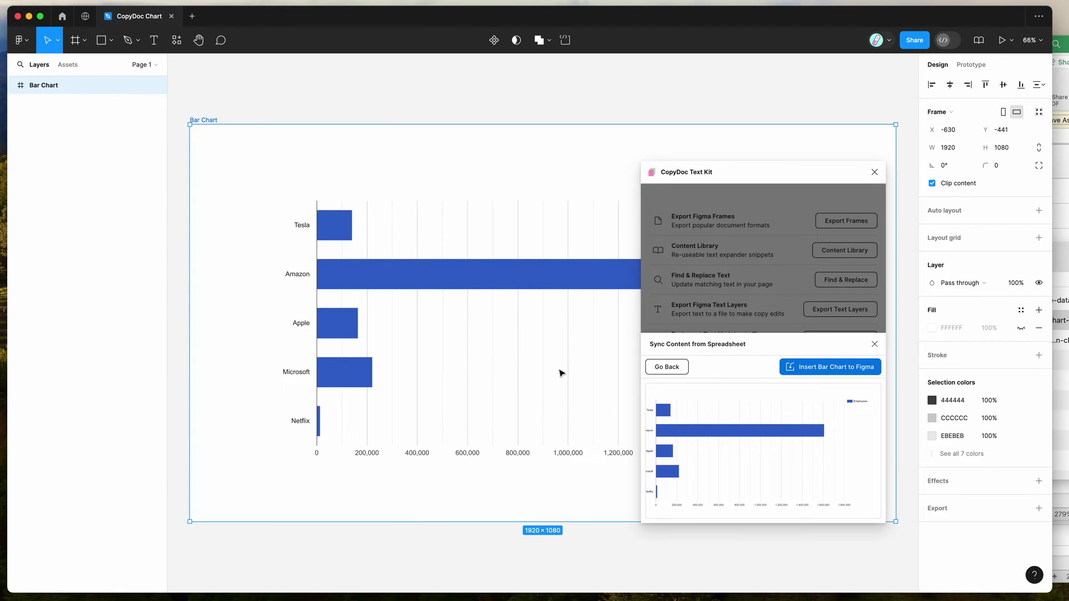
Drill into the bar chart's groups and shorten the Amazon bar
{"action": "scroll", "coordinate": [489, 370], "scroll_direction": "right", "scroll_amount": 2}
{"action": "double_click", "coordinate": [436, 284]}
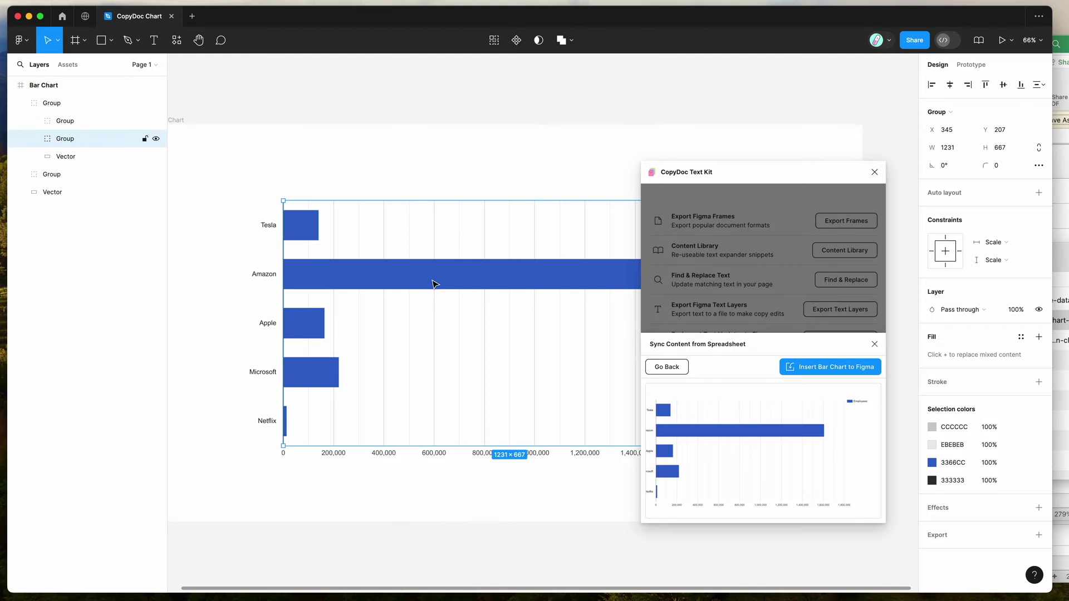
{"action": "scroll", "coordinate": [436, 284], "scroll_direction": "right", "scroll_amount": 1}
{"action": "left_click_drag", "start_coordinate": [710, 176], "coordinate": [837, 217]}
{"action": "scroll", "coordinate": [644, 280], "scroll_direction": "down", "scroll_amount": 2}
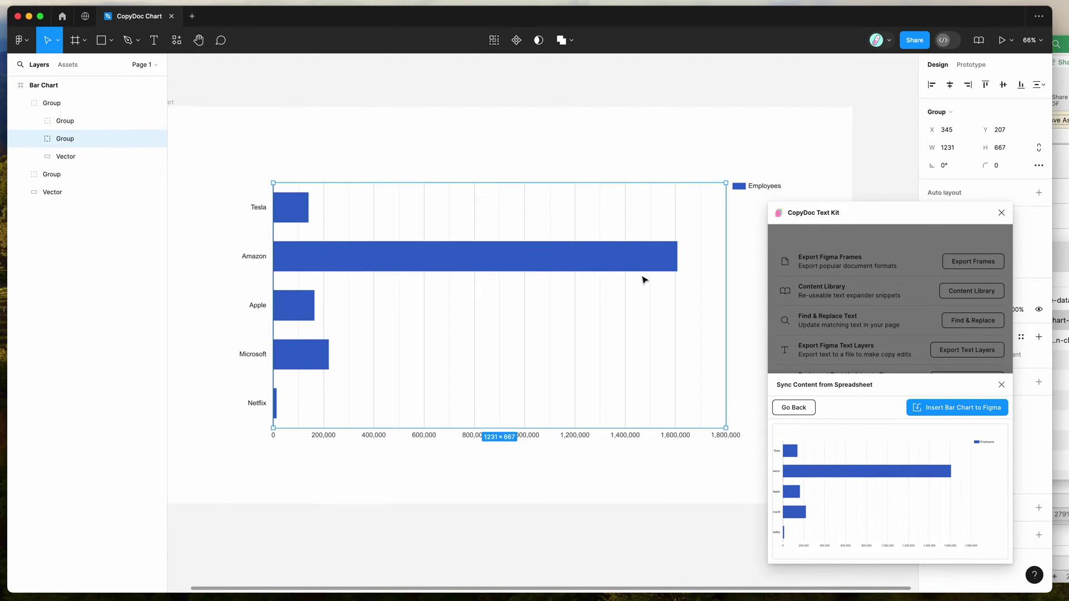
{"action": "scroll", "coordinate": [644, 280], "scroll_direction": "down", "scroll_amount": 1}
{"action": "double_click", "coordinate": [607, 240]}
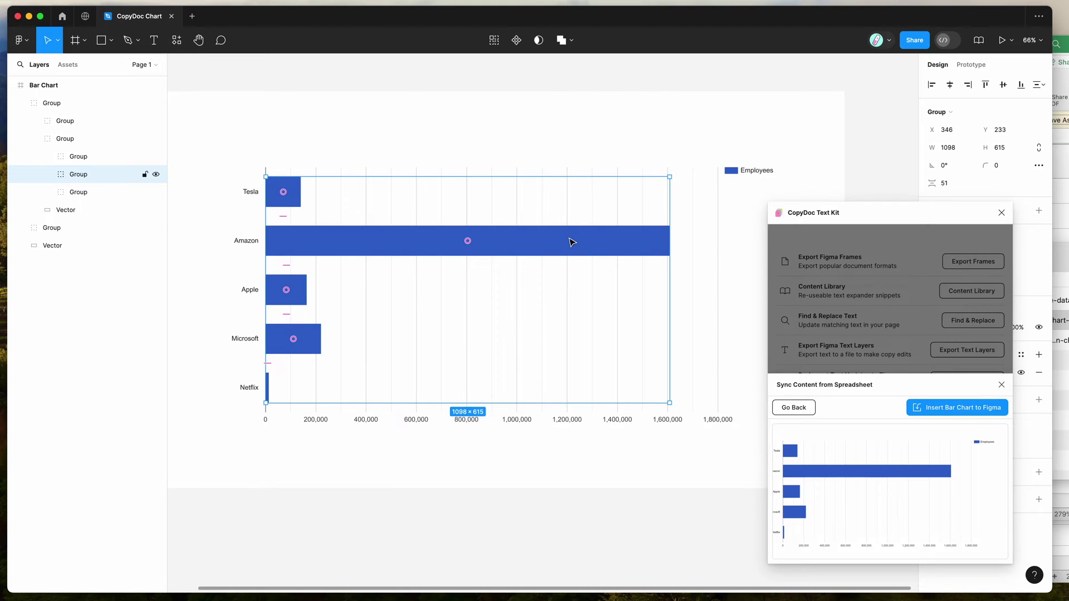
{"action": "left_click", "coordinate": [48, 174]}
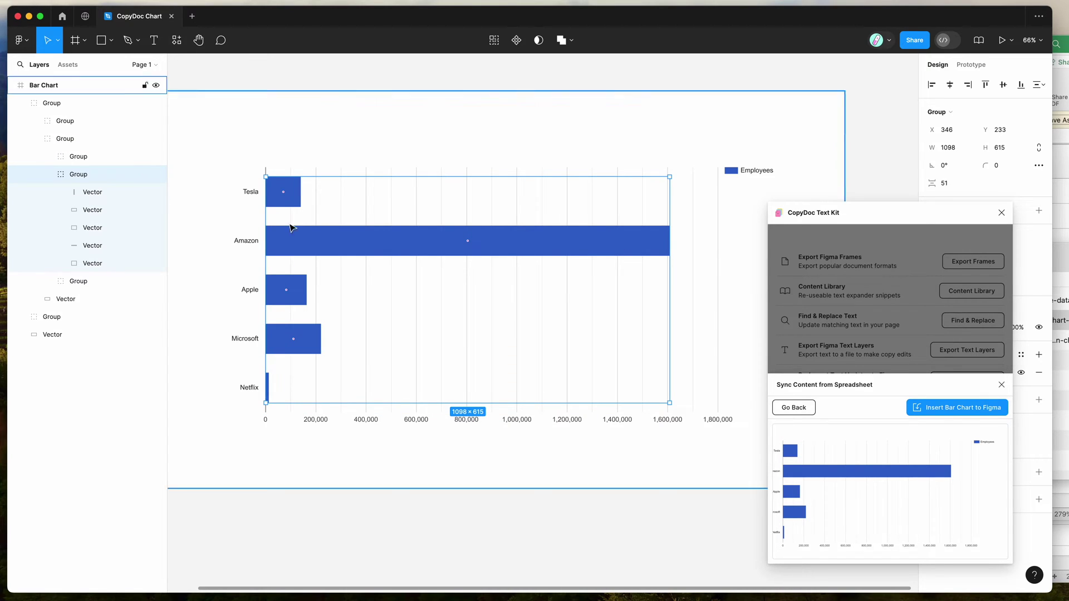
{"action": "left_click", "coordinate": [351, 243]}
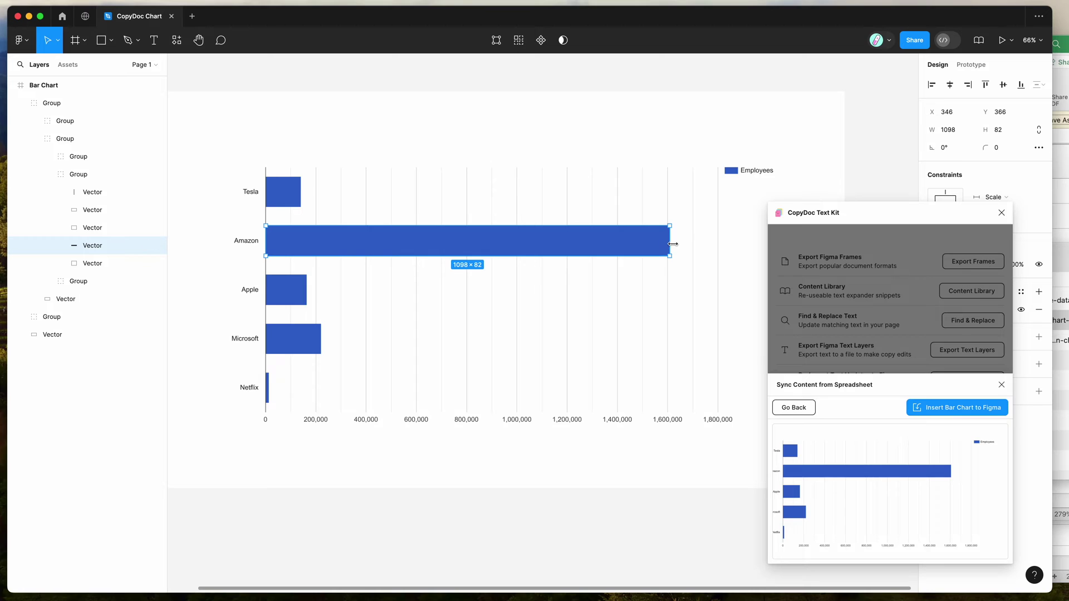
{"action": "left_click_drag", "start_coordinate": [672, 243], "coordinate": [614, 245]}
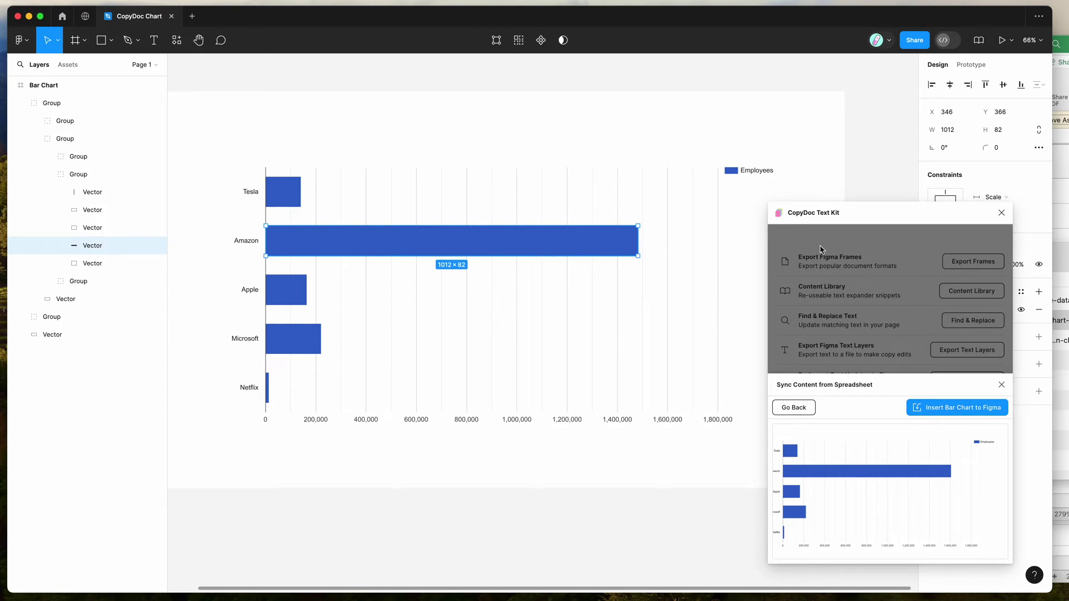
Recolour the Amazon bar's fill to magenta E72CDF
{"action": "left_click_drag", "start_coordinate": [826, 225], "coordinate": [649, 361]}
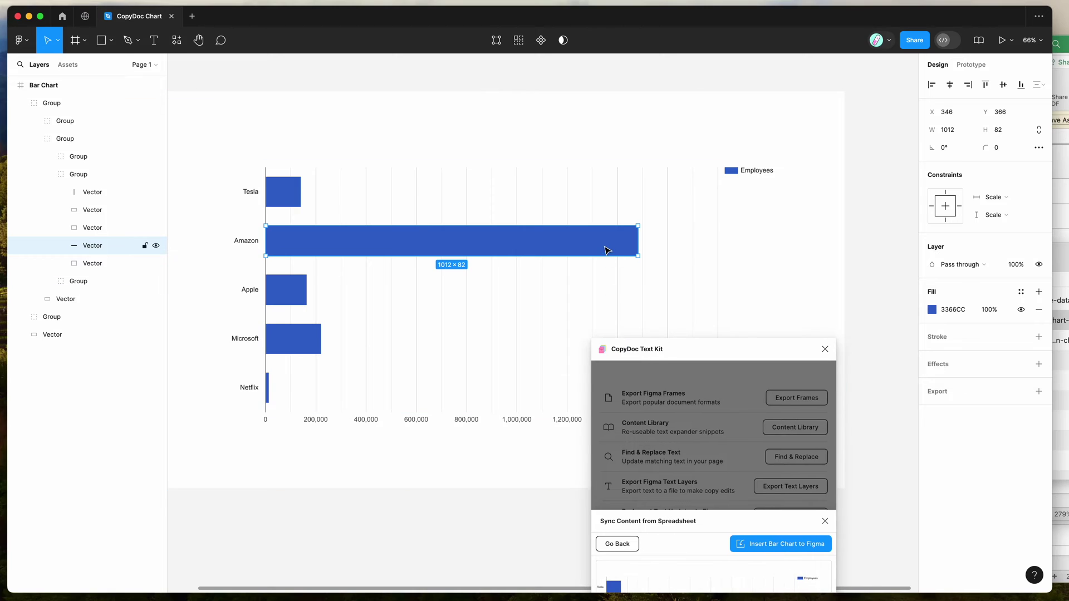
{"action": "left_click", "coordinate": [932, 312]}
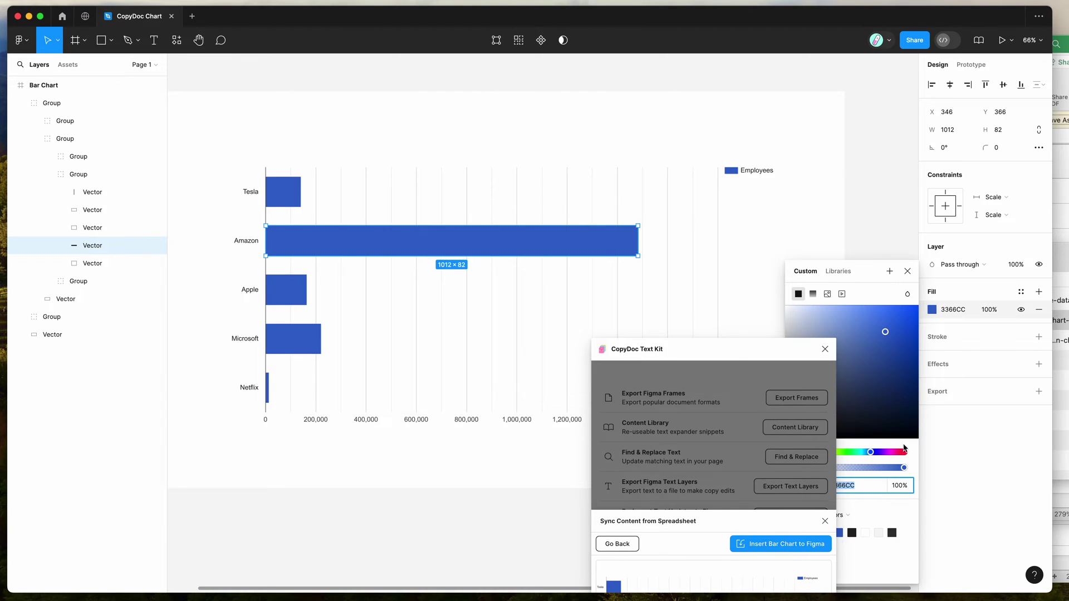
{"action": "left_click", "coordinate": [891, 452]}
{"action": "left_click_drag", "start_coordinate": [894, 341], "coordinate": [894, 318]}
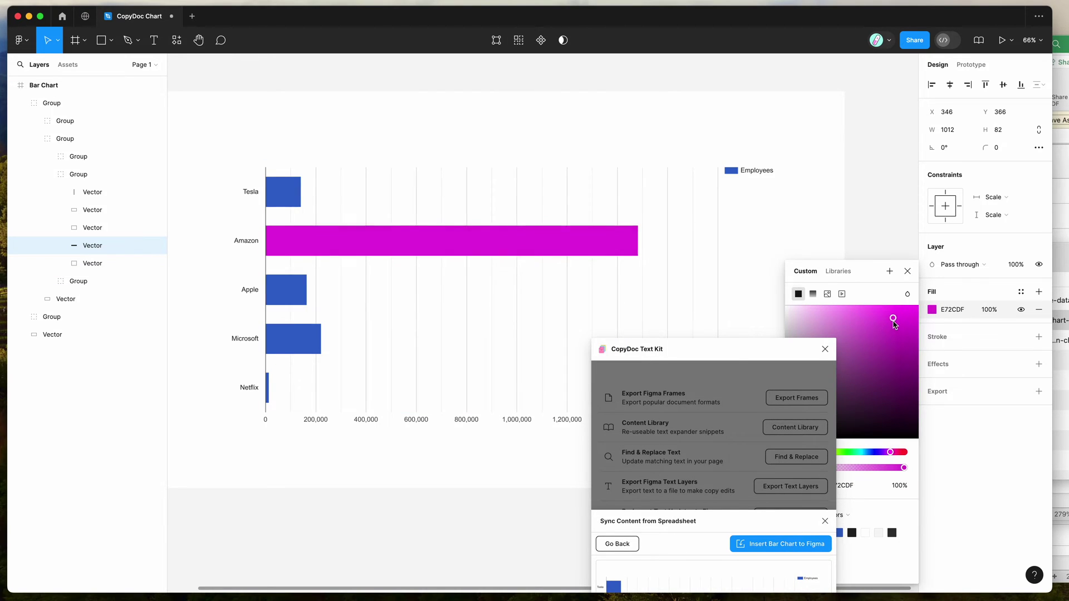
Make the Amazon label Bold at size 28 and nudge it beside its bar
{"action": "left_click", "coordinate": [246, 185]}
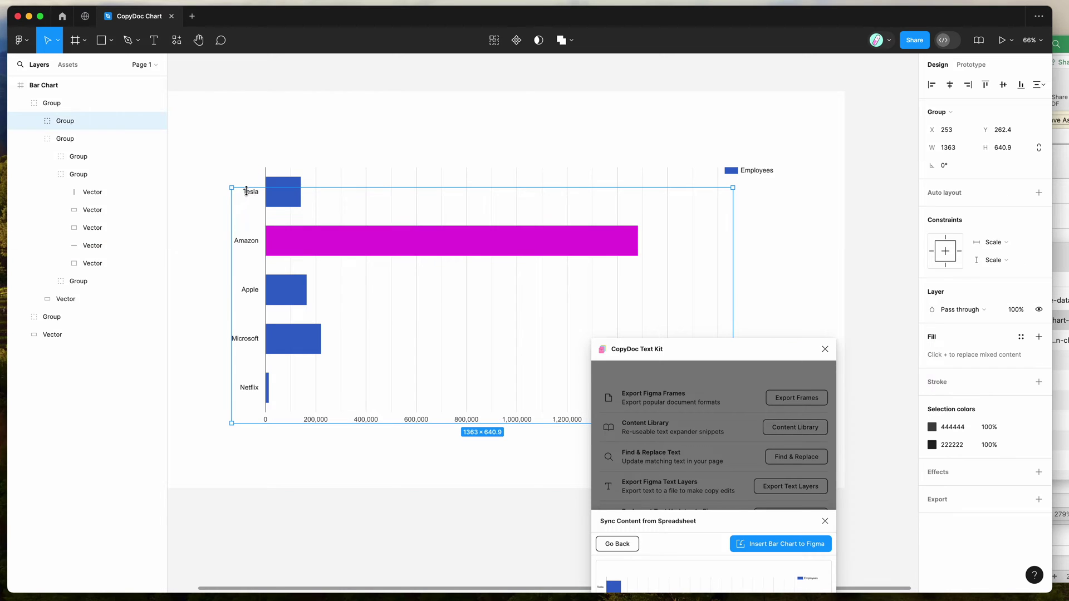
{"action": "double_click", "coordinate": [249, 243]}
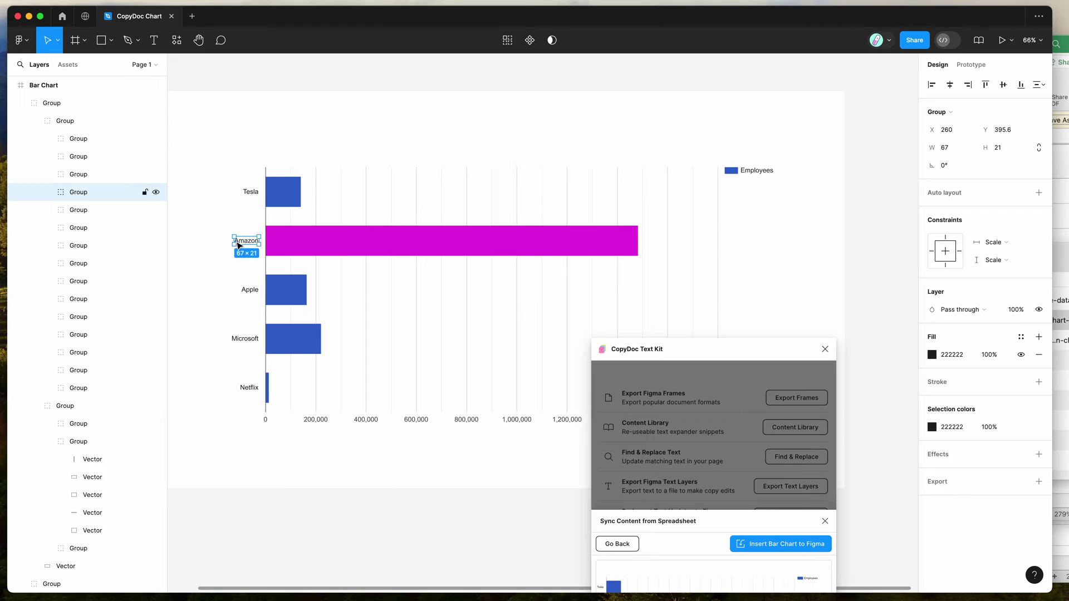
{"action": "double_click", "coordinate": [247, 244]}
{"action": "double_click", "coordinate": [246, 243]}
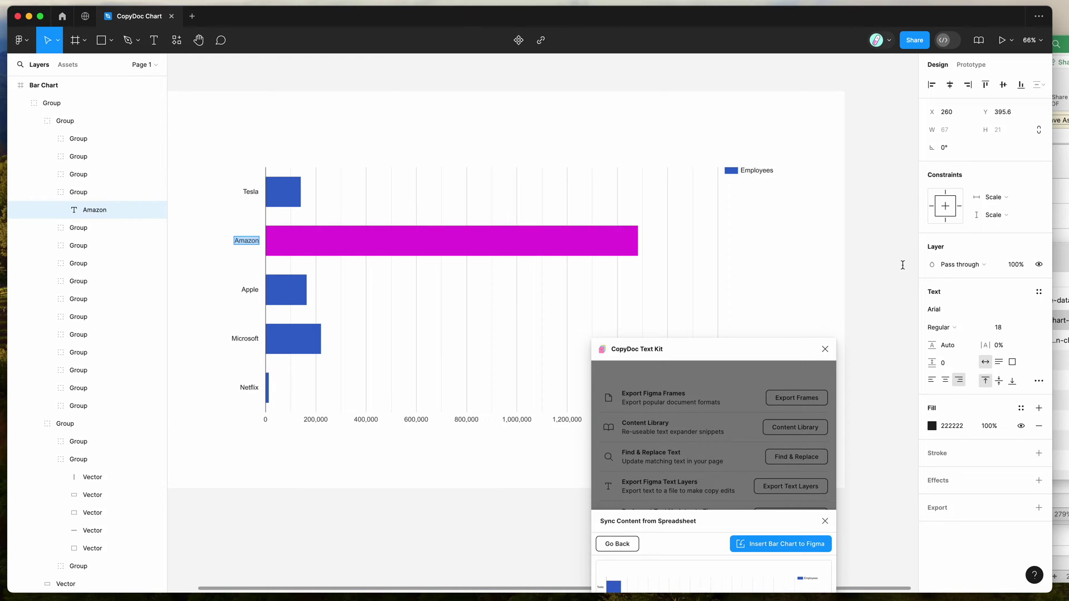
{"action": "left_click", "coordinate": [940, 328]}
{"action": "left_click", "coordinate": [945, 338]}
{"action": "left_click", "coordinate": [1004, 332]}
{"action": "type", "text": "28"}
{"action": "key", "text": "Return"}
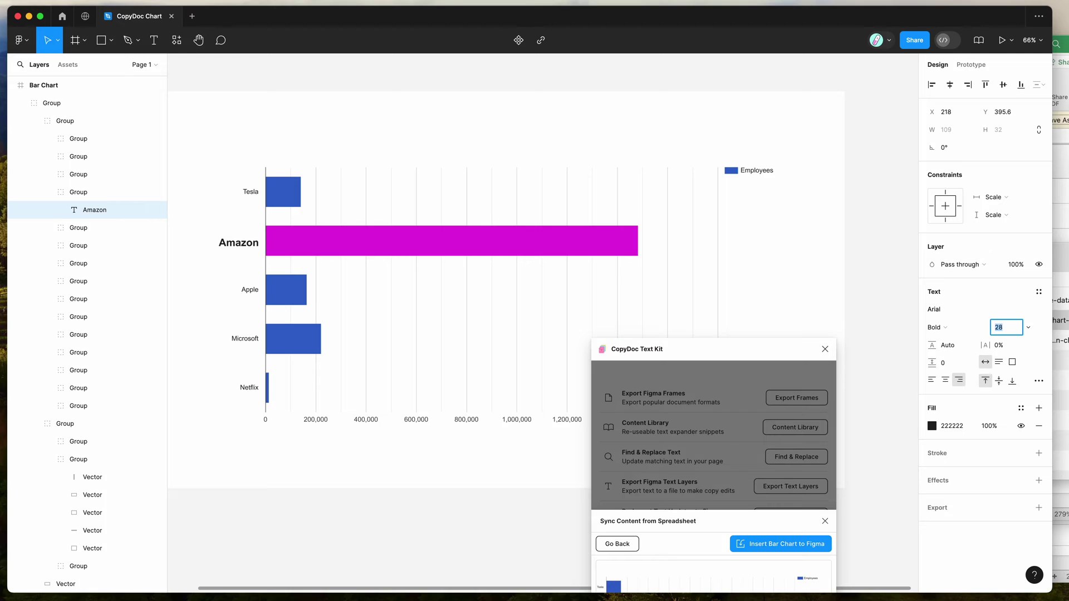
{"action": "left_click", "coordinate": [247, 251]}
{"action": "left_click_drag", "start_coordinate": [247, 248], "coordinate": [244, 249]}
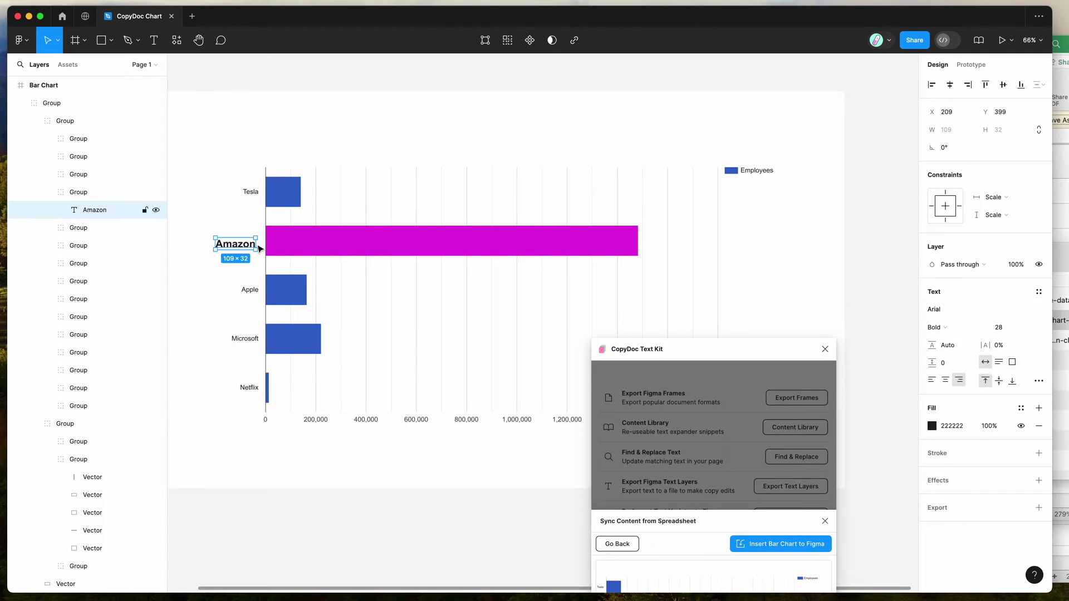
{"action": "left_click", "coordinate": [310, 253]}
Return CopyDoc to its sync settings and Quick Look the stock price data file
{"action": "scroll", "coordinate": [310, 253], "scroll_direction": "left", "scroll_amount": 1}
{"action": "scroll", "coordinate": [353, 240], "scroll_direction": "down", "scroll_amount": 3}
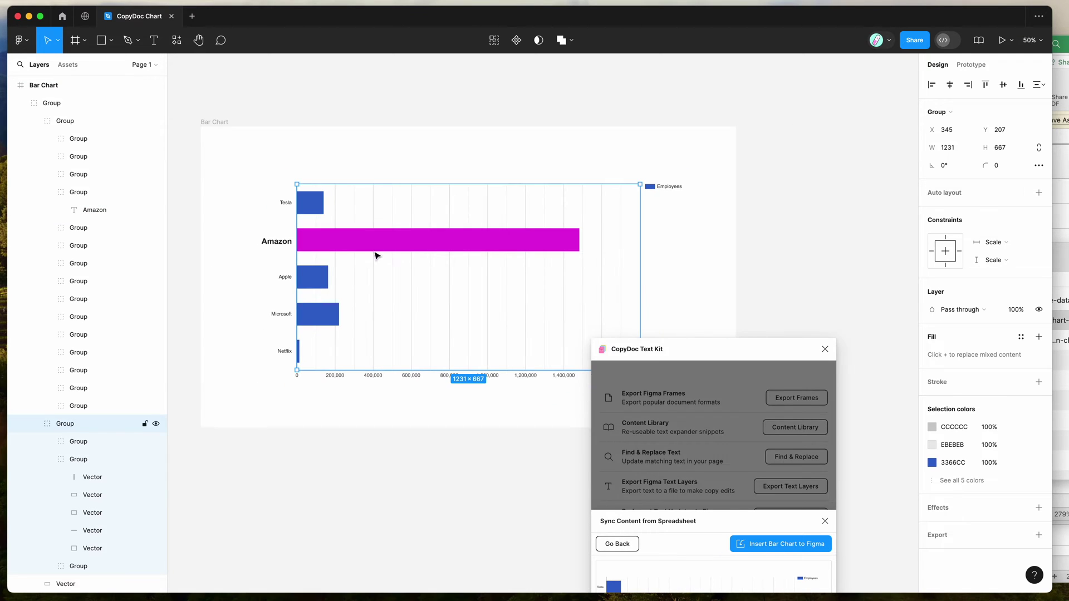
{"action": "left_click_drag", "start_coordinate": [763, 346], "coordinate": [807, 146]}
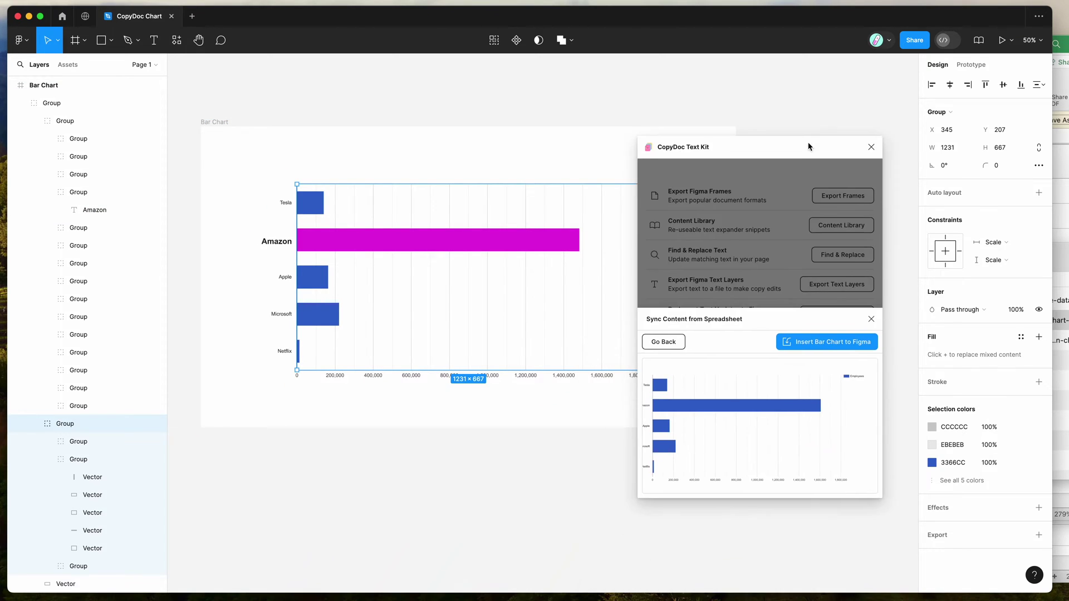
{"action": "left_click", "coordinate": [662, 345]}
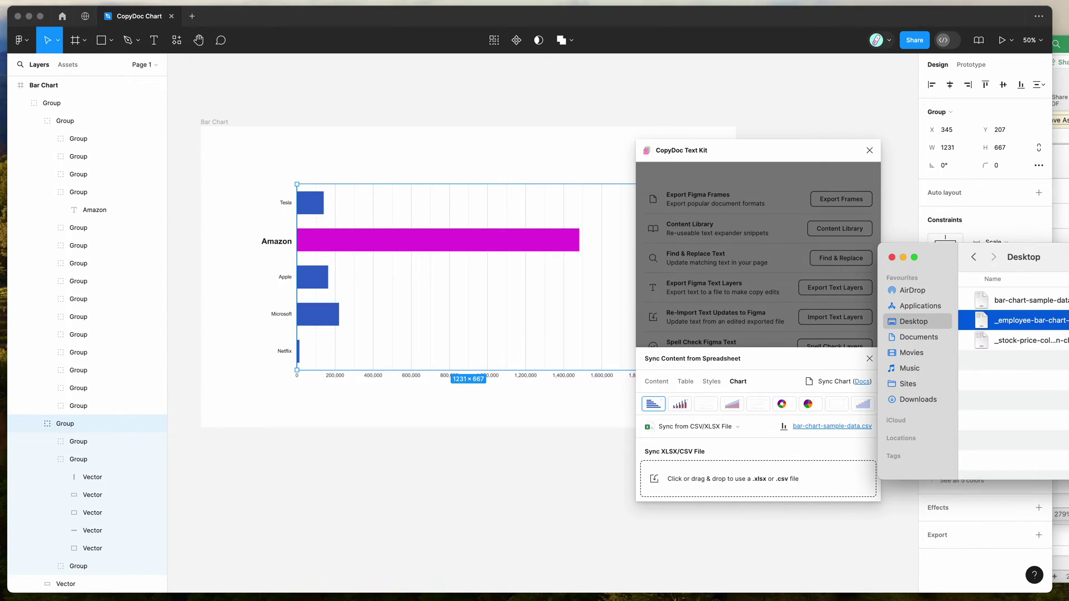
{"action": "left_click", "coordinate": [1019, 342]}
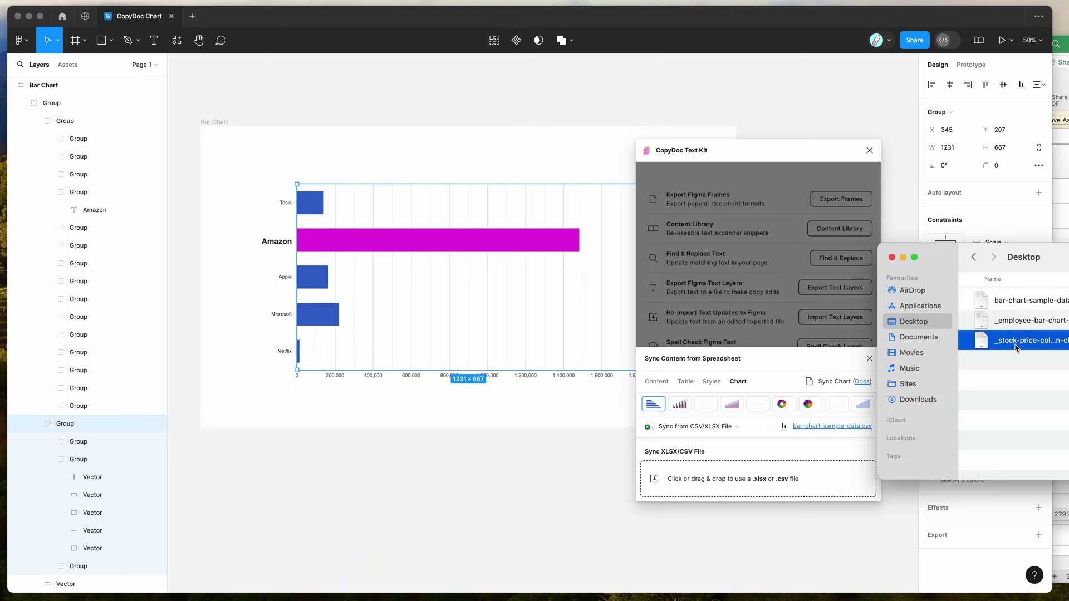
{"action": "key", "text": "space"}
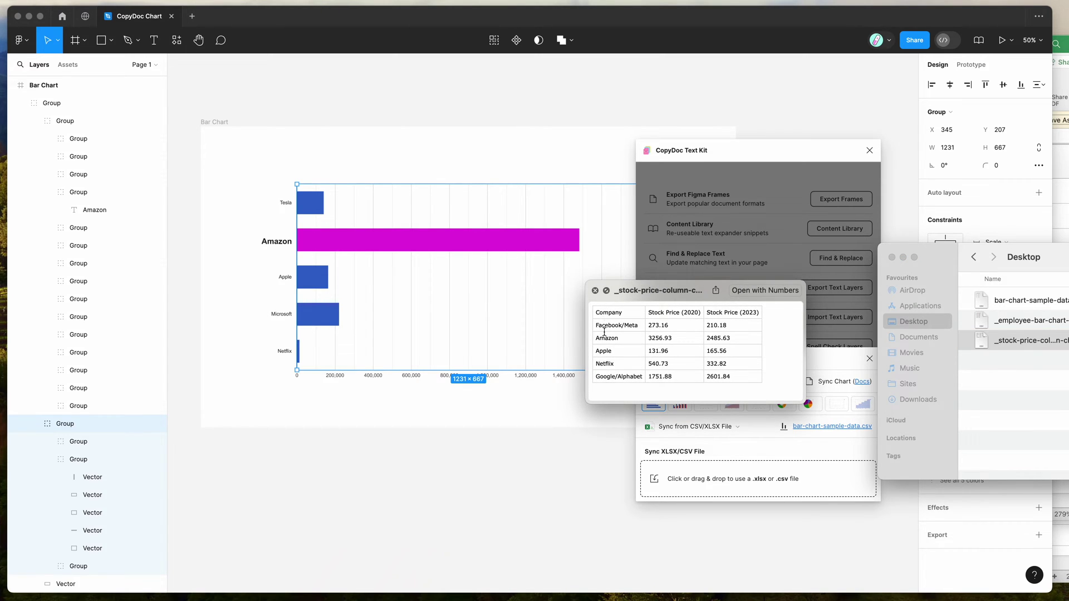
{"action": "key", "text": "space"}
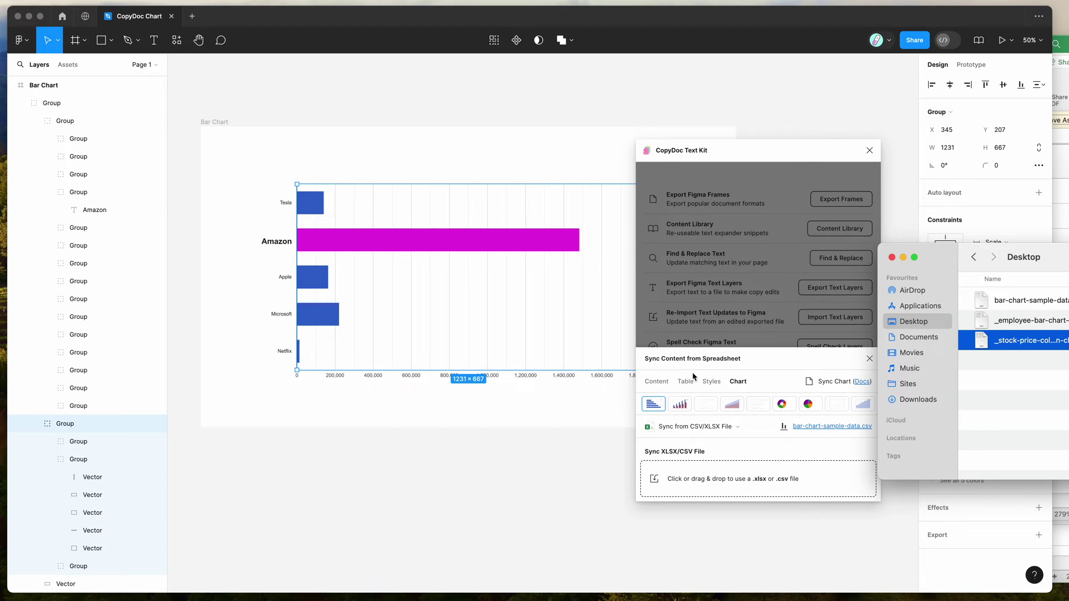
Switch to the column chart type and save column-chart-sample-data.csv
{"action": "left_click", "coordinate": [684, 369]}
{"action": "left_click", "coordinate": [680, 404]}
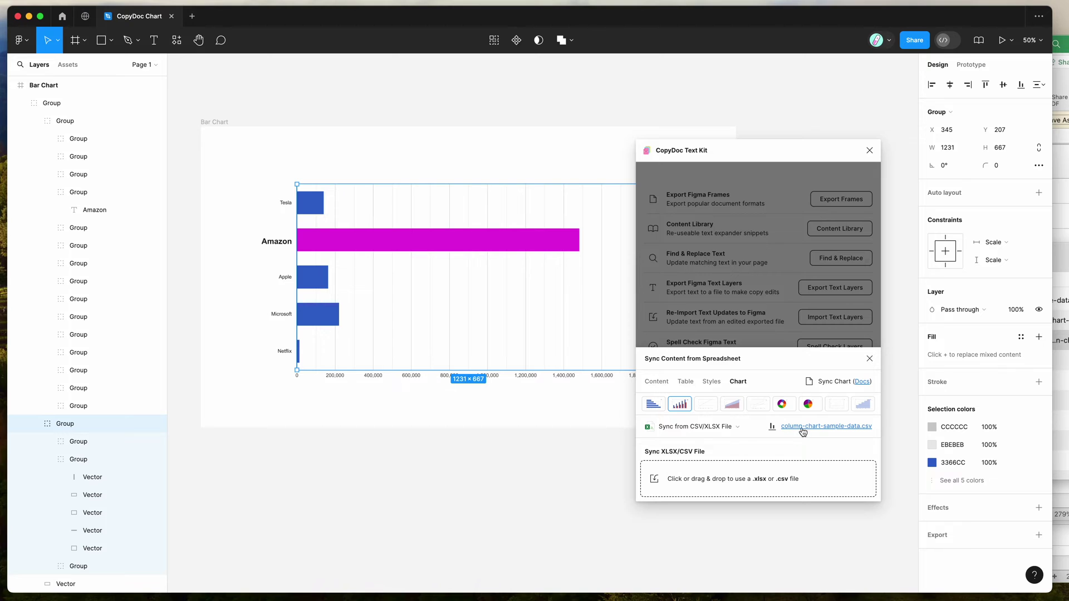
{"action": "left_click", "coordinate": [823, 430]}
{"action": "left_click", "coordinate": [742, 410]}
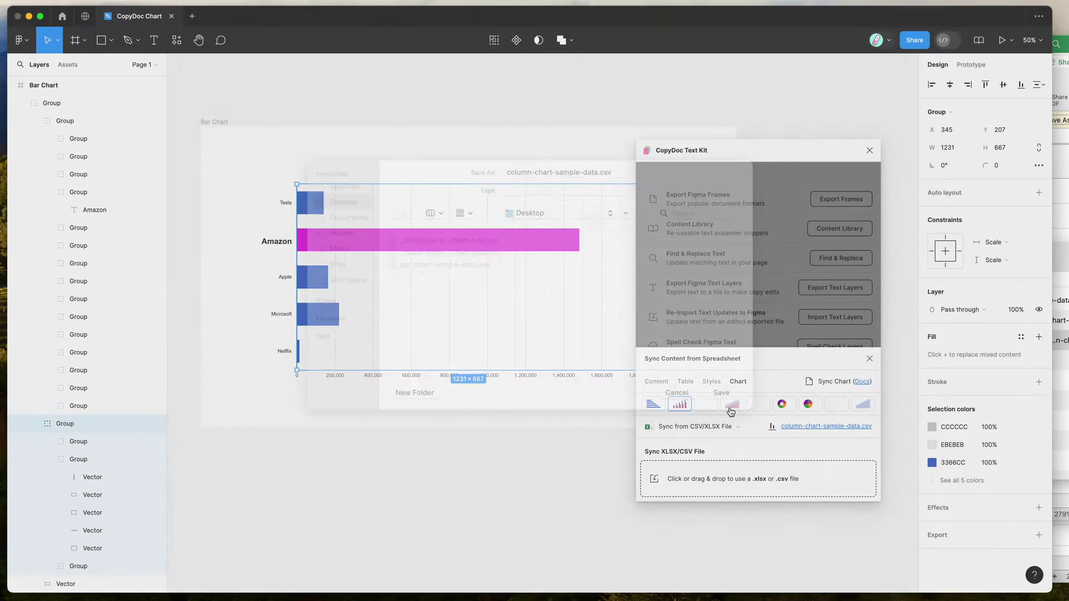
Preview column-chart-sample-data.csv in Finder beside the spreadsheet, then return to Figma
{"action": "left_click", "coordinate": [1060, 320]}
{"action": "left_click", "coordinate": [1005, 304]}
{"action": "key", "text": "space"}
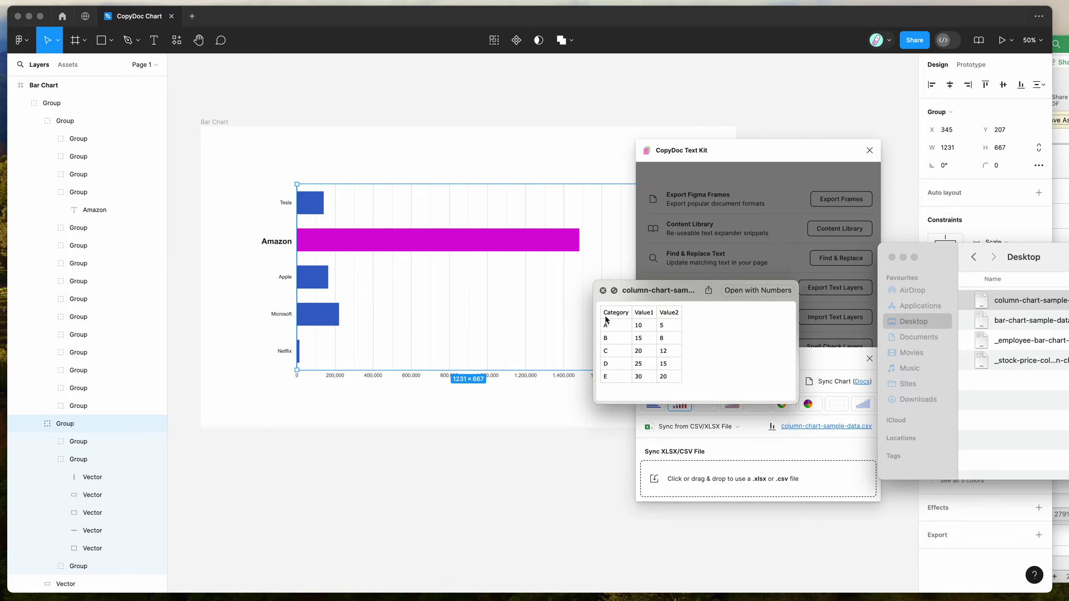
{"action": "key", "text": "space"}
{"action": "left_click", "coordinate": [970, 401]}
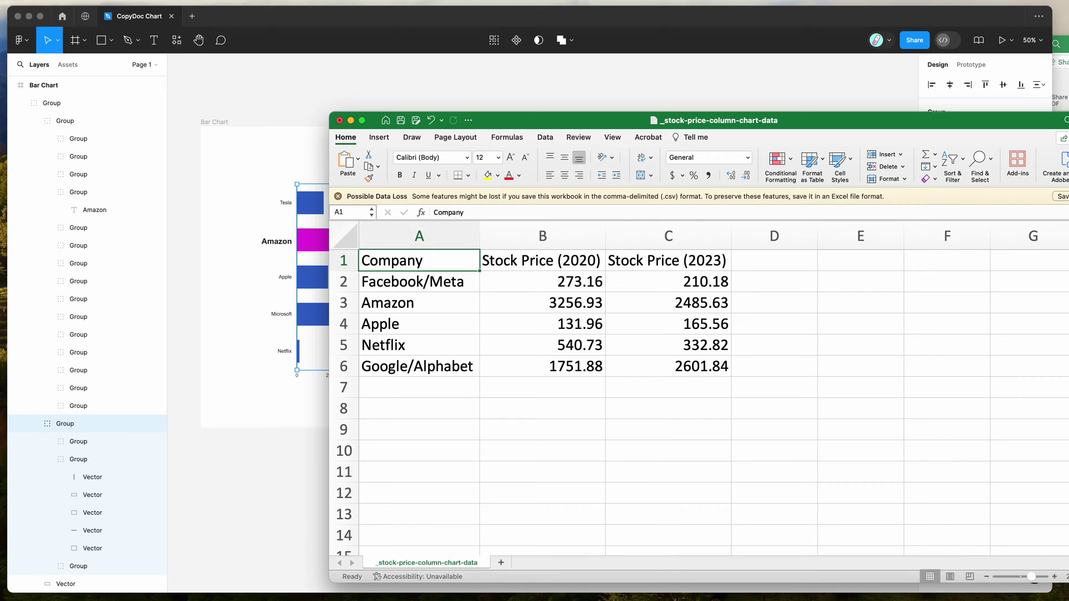
{"action": "key", "text": "super+Tab"}
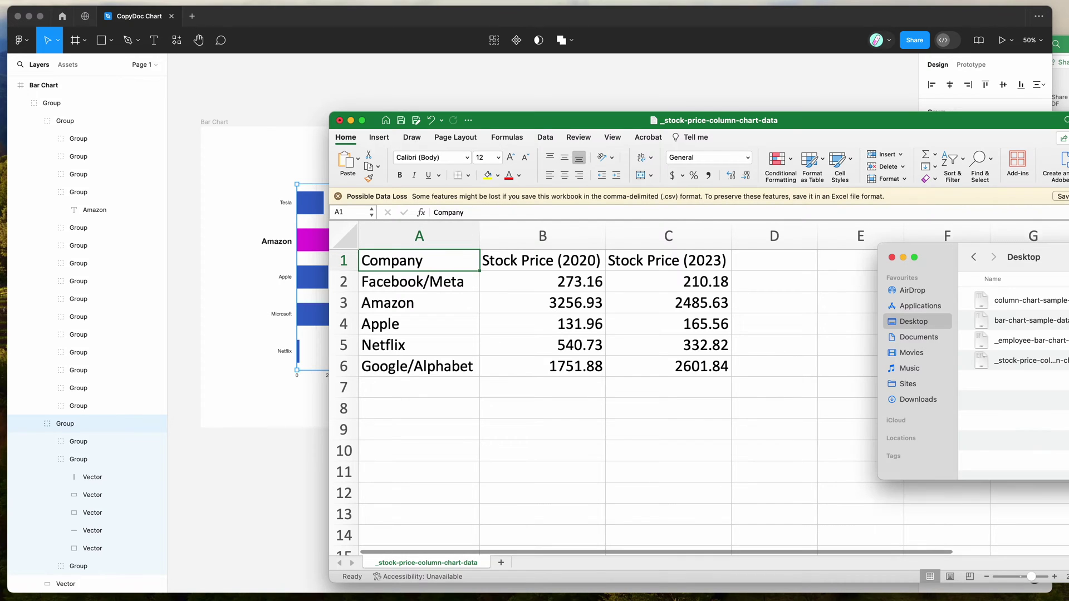
{"action": "left_click", "coordinate": [1014, 311]}
{"action": "key", "text": "space"}
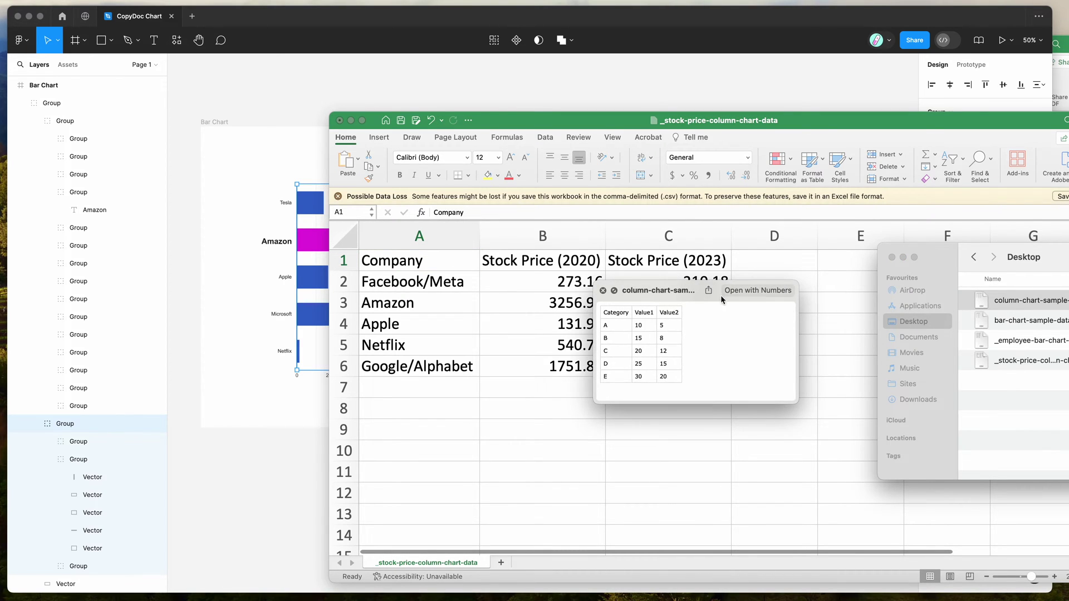
{"action": "left_click_drag", "start_coordinate": [655, 290], "coordinate": [467, 412]}
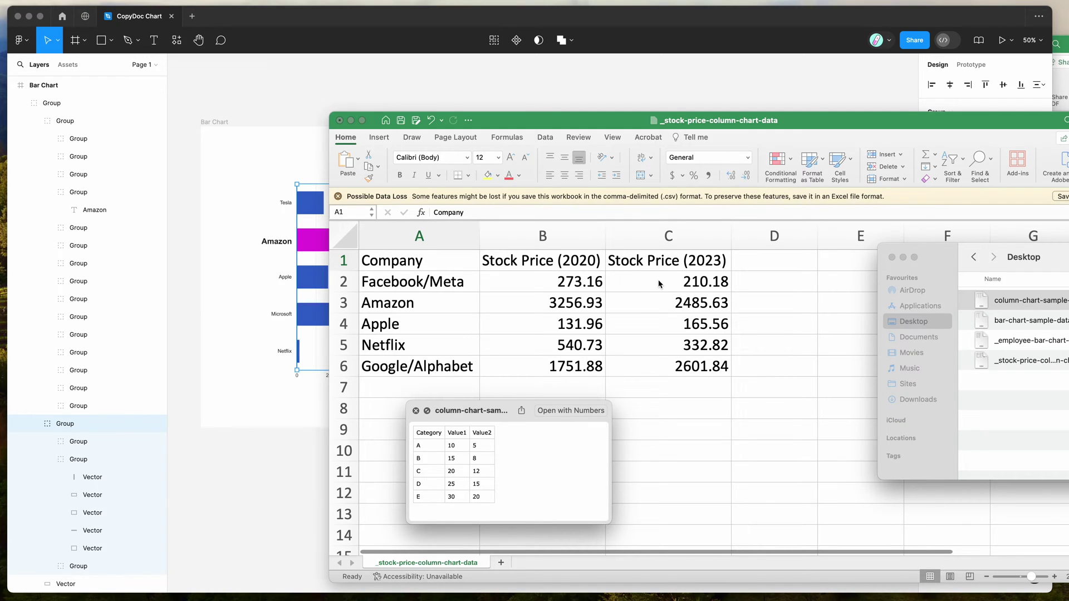
{"action": "left_click", "coordinate": [416, 411]}
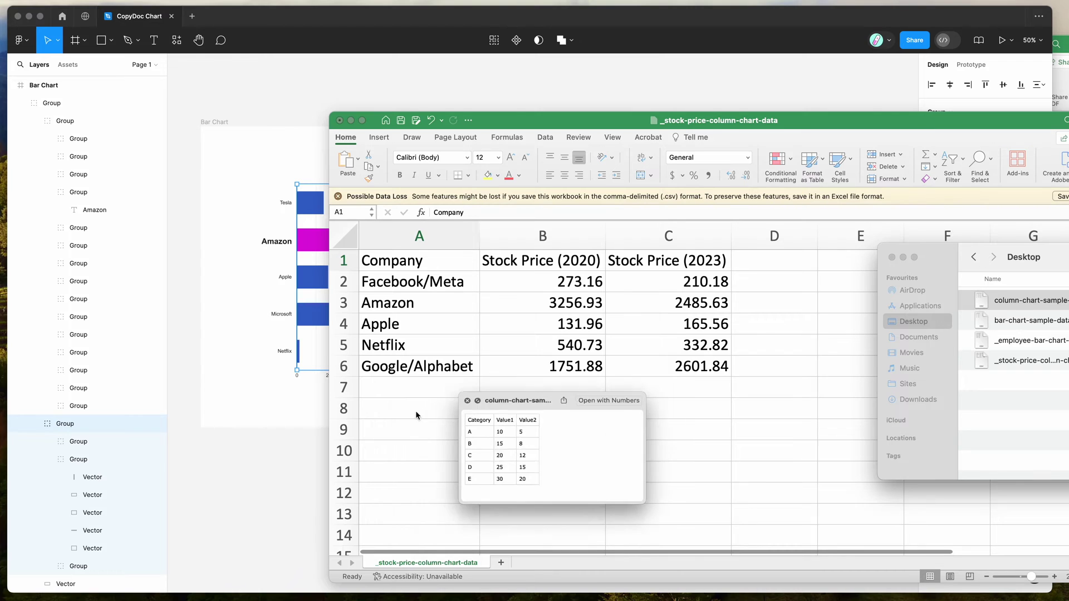
{"action": "left_click", "coordinate": [288, 475]}
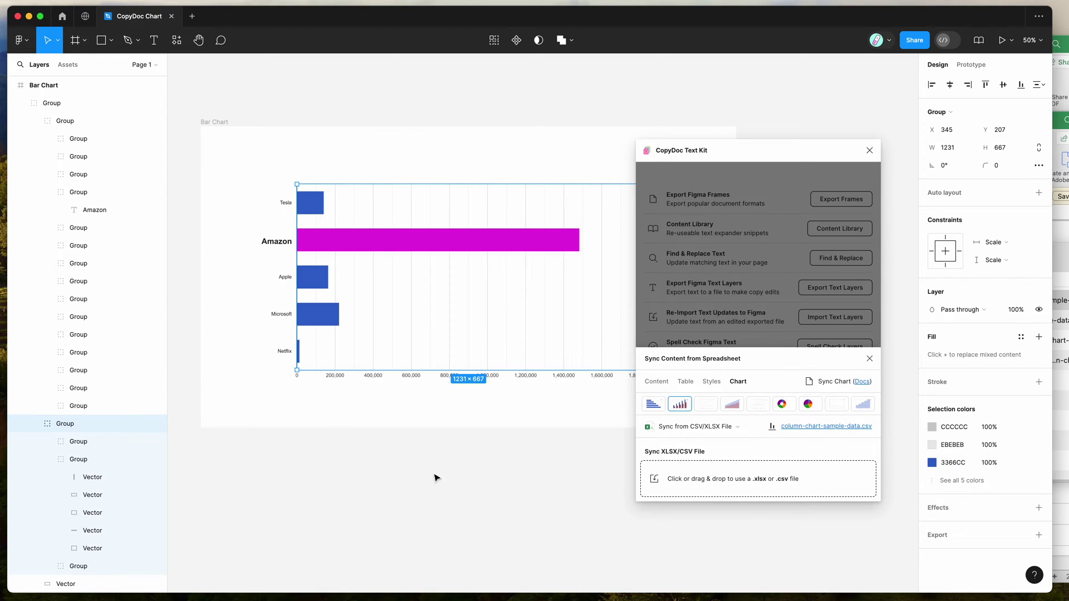
Drop the stock price CSV into CopyDoc's column chart sync and insert the column chart
{"action": "left_click", "coordinate": [685, 406]}
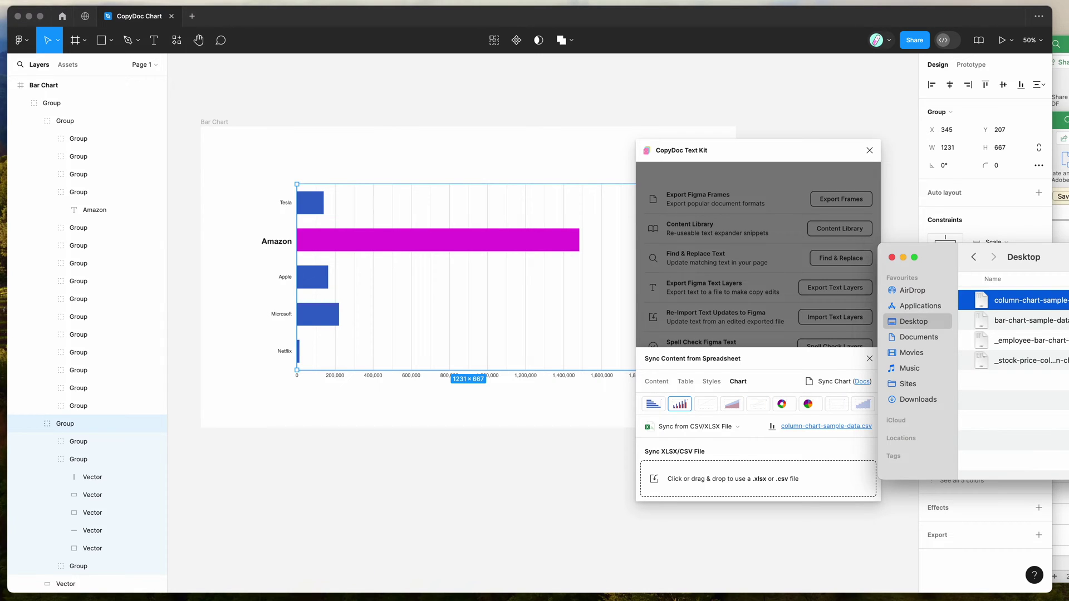
{"action": "left_click_drag", "start_coordinate": [1041, 260], "coordinate": [1051, 254]}
{"action": "left_click", "coordinate": [1033, 355]}
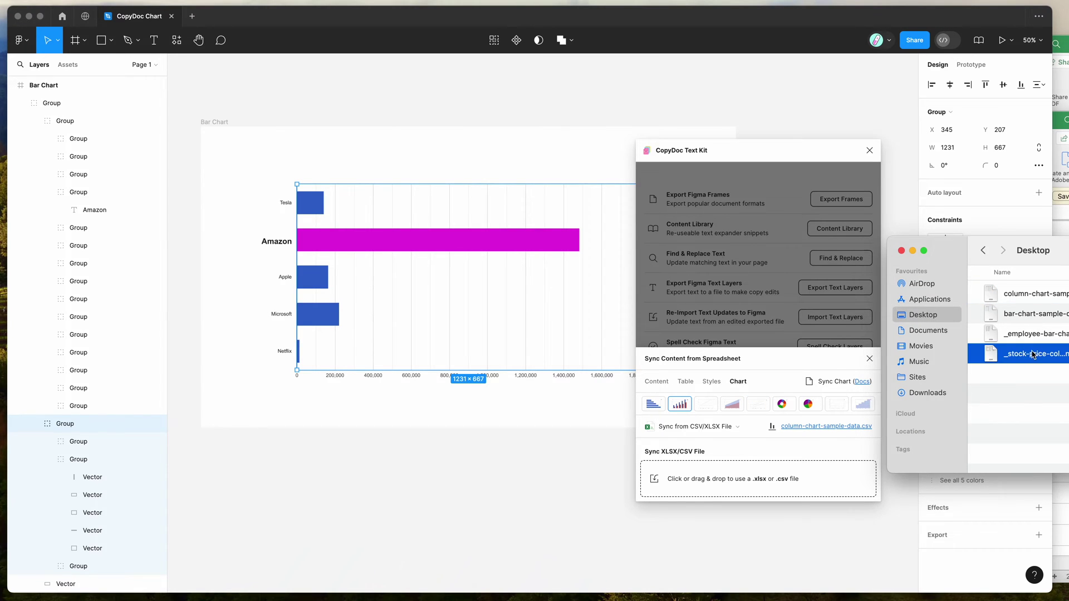
{"action": "left_click_drag", "start_coordinate": [1052, 358], "coordinate": [733, 480]}
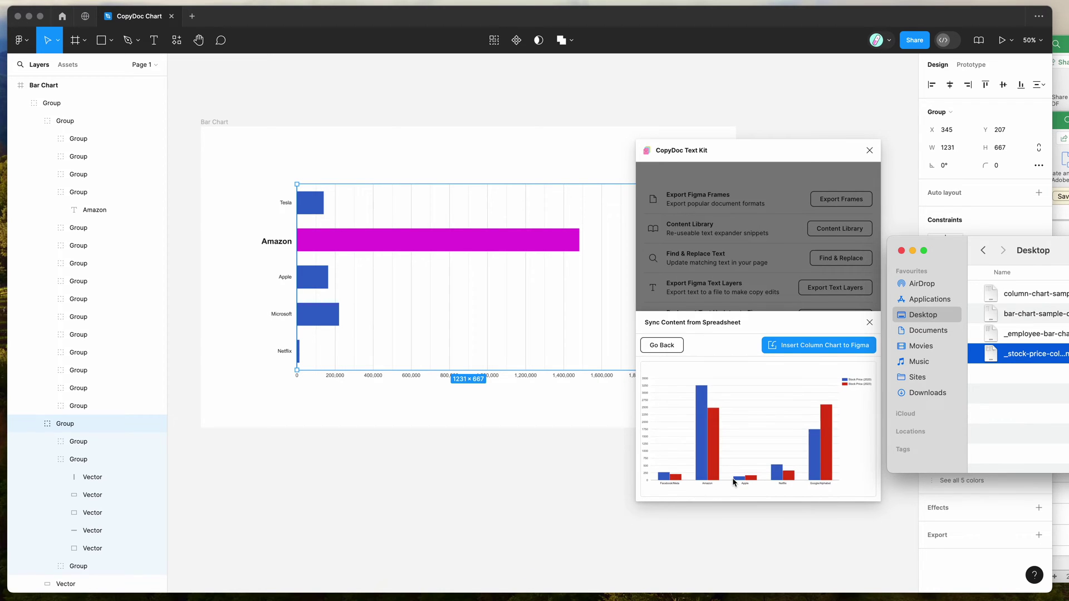
{"action": "left_click", "coordinate": [724, 375]}
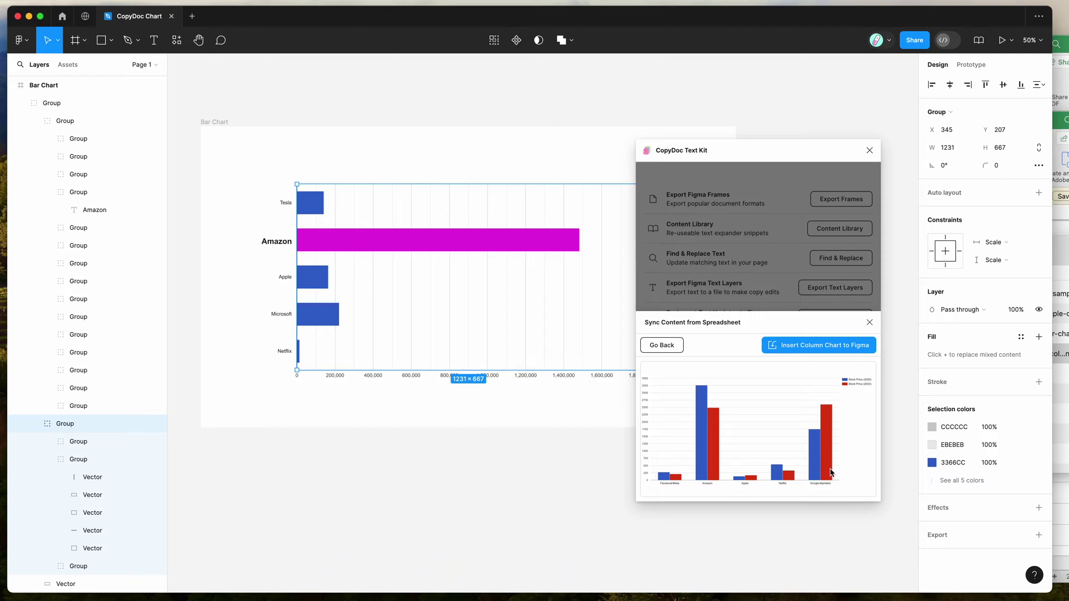
{"action": "left_click", "coordinate": [813, 348]}
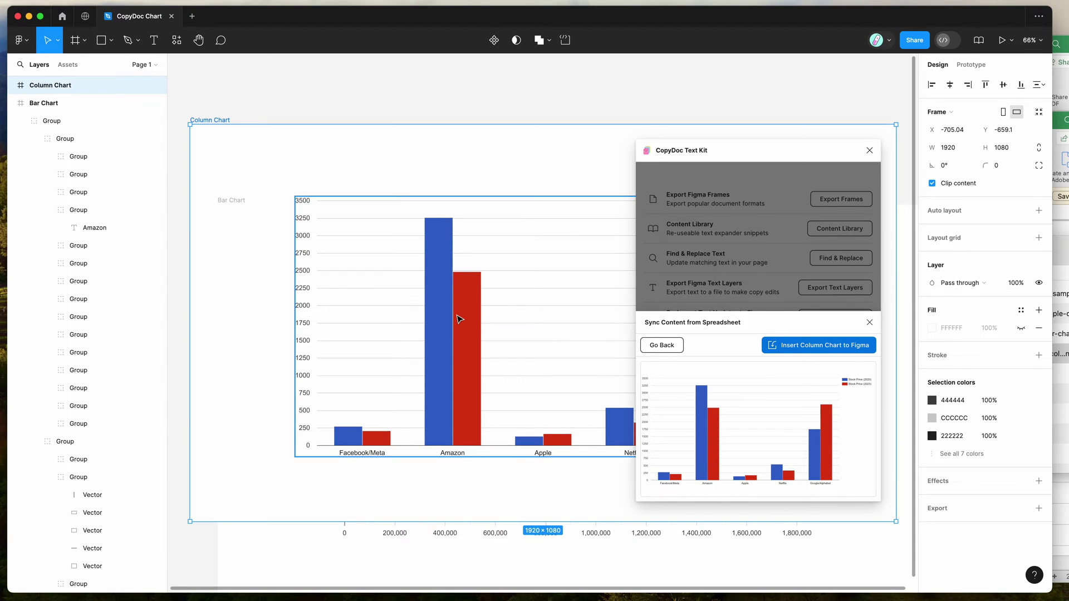
Move the Column Chart frame up above the Bar Chart
{"action": "scroll", "coordinate": [460, 319], "scroll_direction": "down", "scroll_amount": 5}
{"action": "left_click_drag", "start_coordinate": [490, 311], "coordinate": [500, 160]}
{"action": "scroll", "coordinate": [500, 158], "scroll_direction": "up", "scroll_amount": 4}
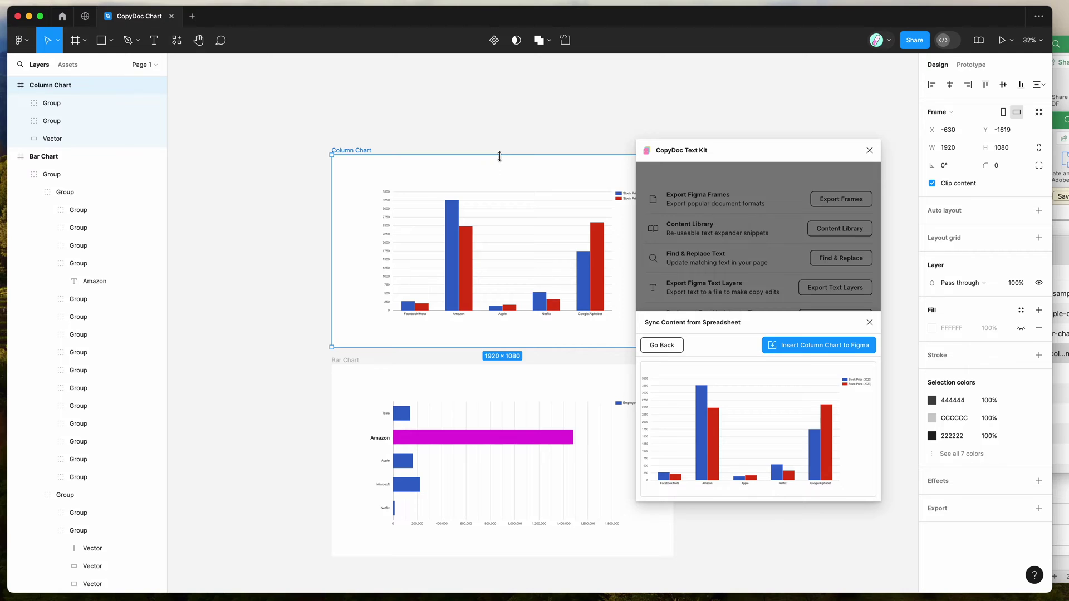
{"action": "scroll", "coordinate": [500, 158], "scroll_direction": "up", "scroll_amount": 10}
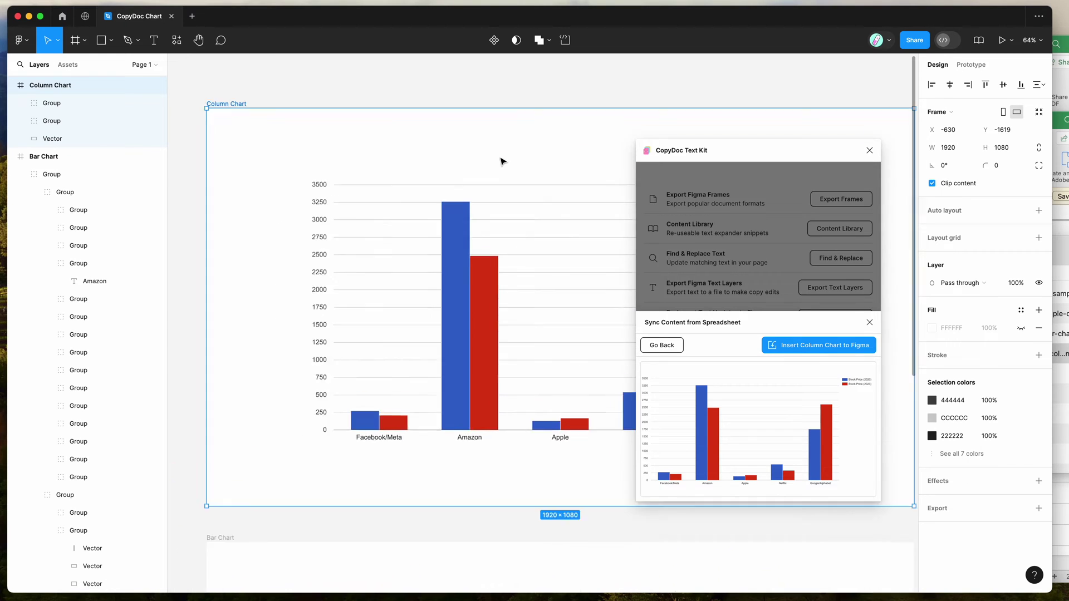
Select the blue and red Amazon columns and adjust their height together
{"action": "left_click", "coordinate": [484, 234]}
{"action": "double_click", "coordinate": [485, 234]}
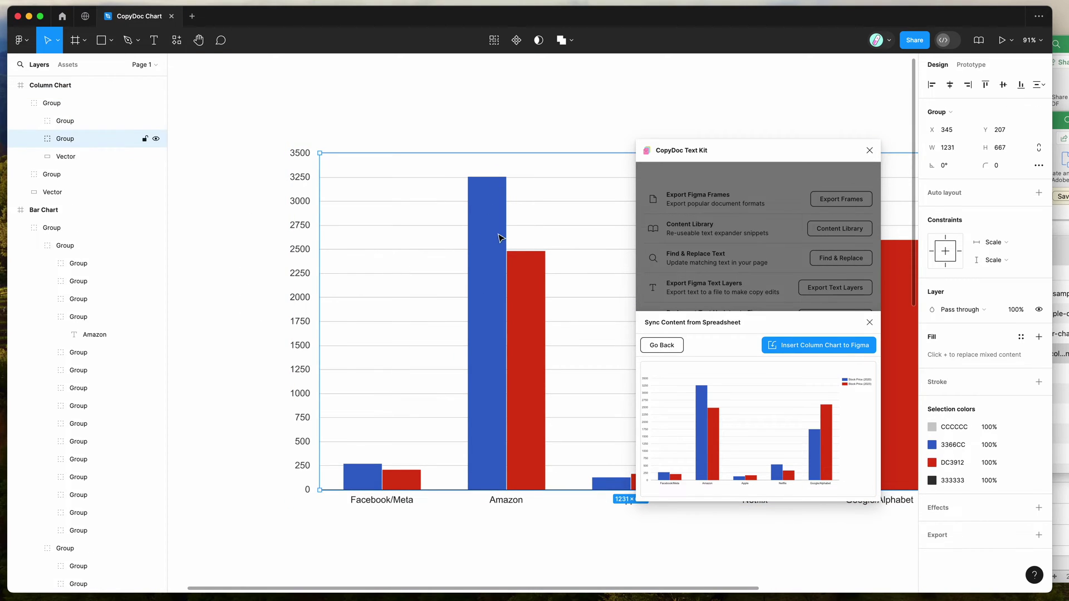
{"action": "double_click", "coordinate": [499, 237]}
{"action": "double_click", "coordinate": [499, 263]}
{"action": "left_click", "coordinate": [534, 292], "text": "shift"}
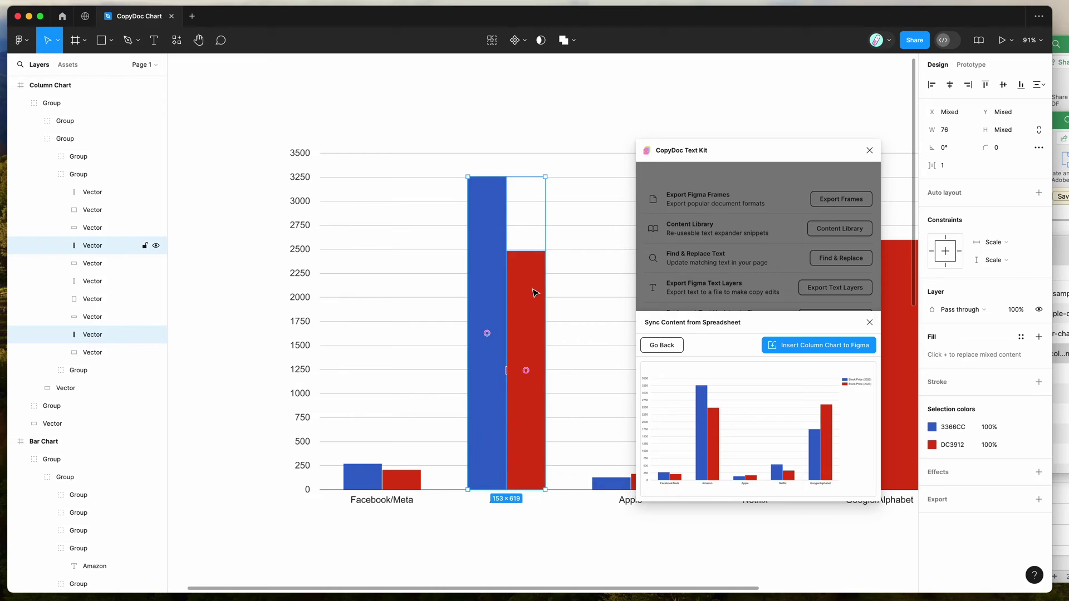
{"action": "left_click_drag", "start_coordinate": [521, 177], "coordinate": [514, 220]}
Recheck the stock price data file, then return CopyDoc to its chart-sync options
{"action": "scroll", "coordinate": [513, 221], "scroll_direction": "right", "scroll_amount": 3}
{"action": "scroll", "coordinate": [514, 221], "scroll_direction": "down", "scroll_amount": 5}
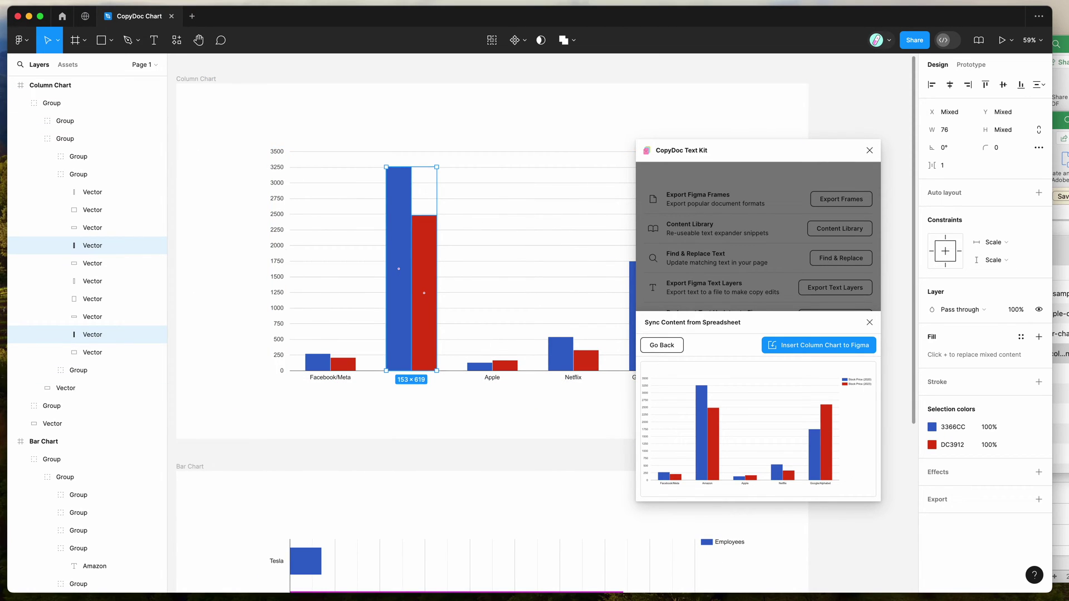
{"action": "left_click", "coordinate": [1061, 354]}
{"action": "key", "text": "space"}
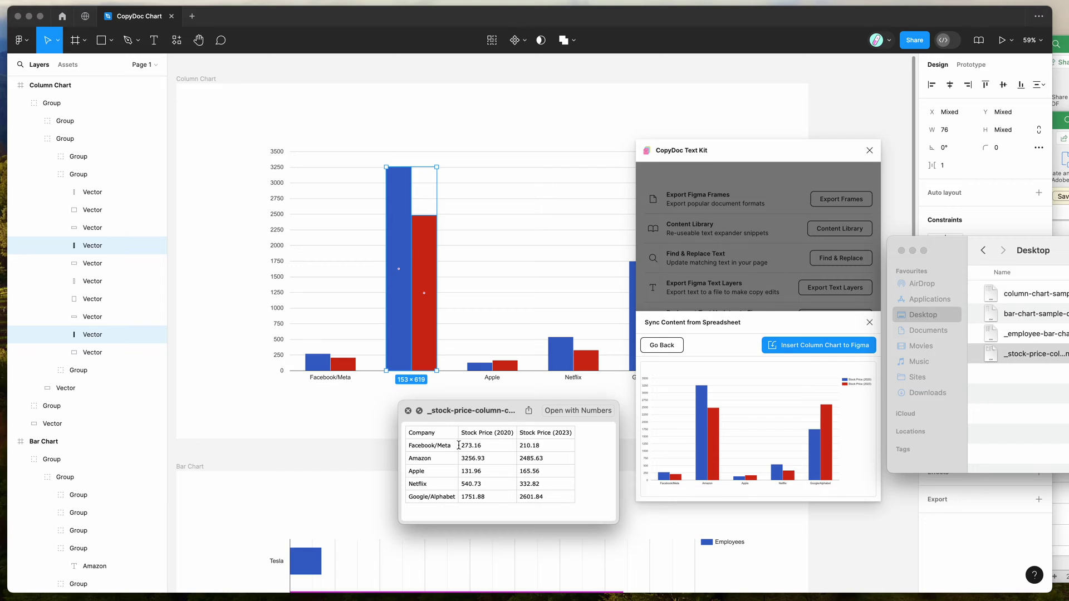
{"action": "key", "text": "space"}
{"action": "left_click", "coordinate": [486, 461]}
{"action": "scroll", "coordinate": [557, 362], "scroll_direction": "right", "scroll_amount": 3}
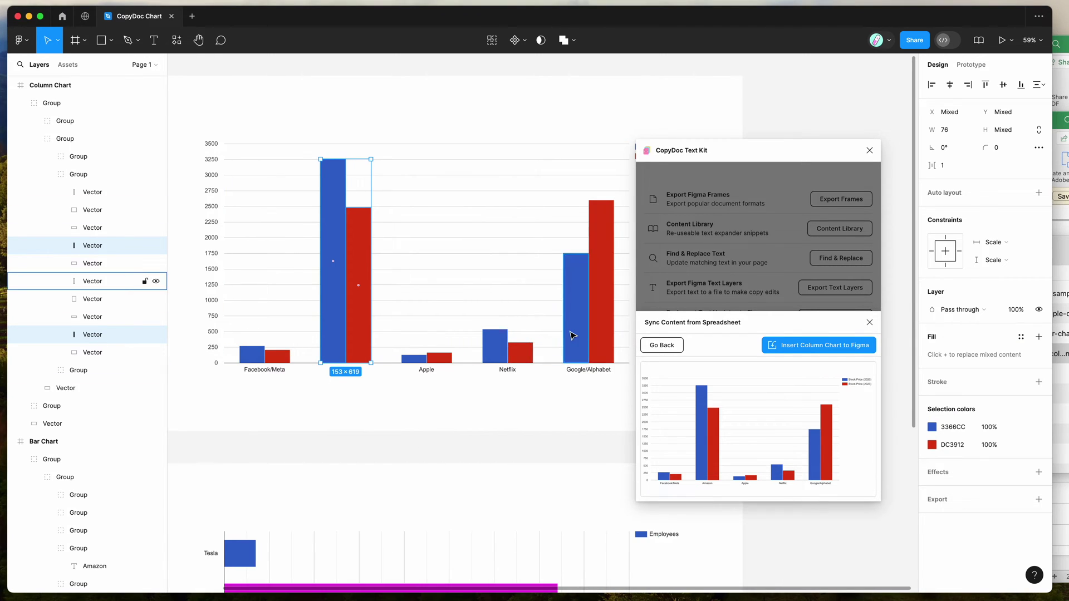
{"action": "left_click", "coordinate": [670, 347]}
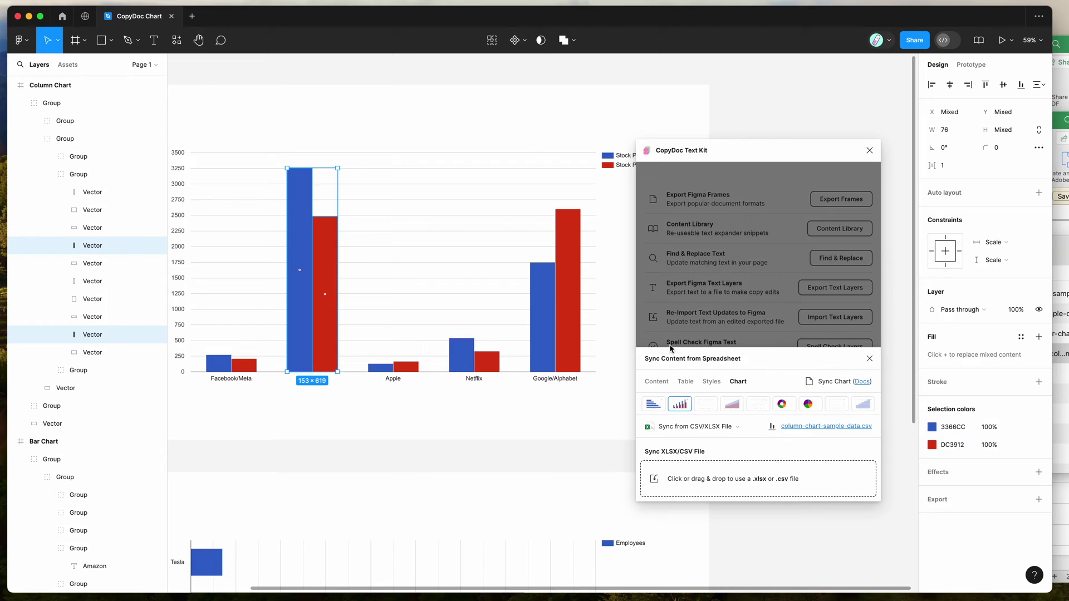
Try the donut and pie chart types, then settle on the area chart type
{"action": "left_click", "coordinate": [782, 405]}
{"action": "left_click", "coordinate": [809, 409]}
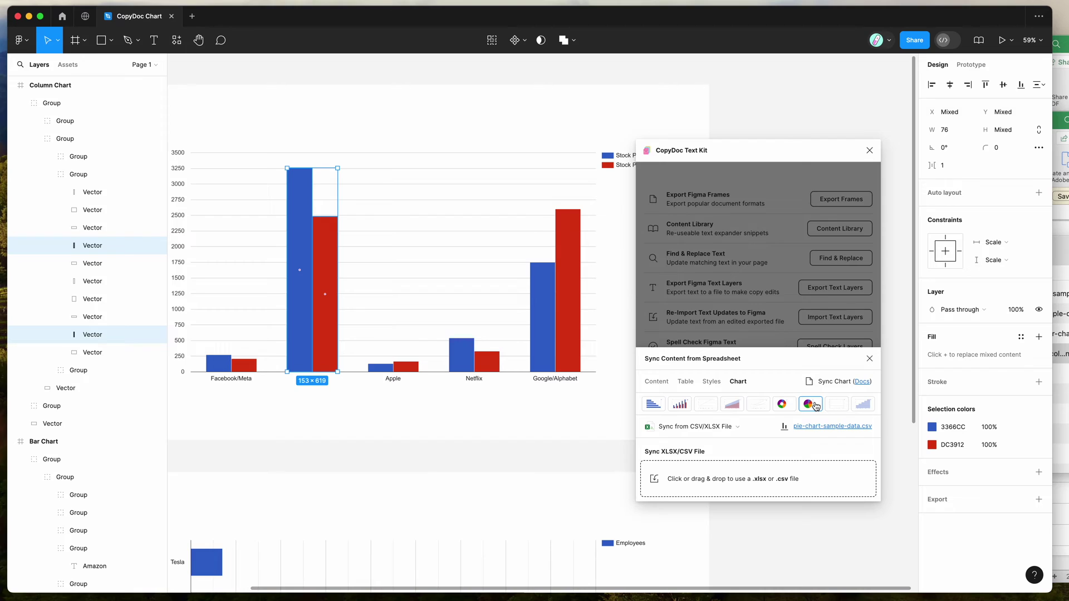
{"action": "left_click", "coordinate": [738, 409]}
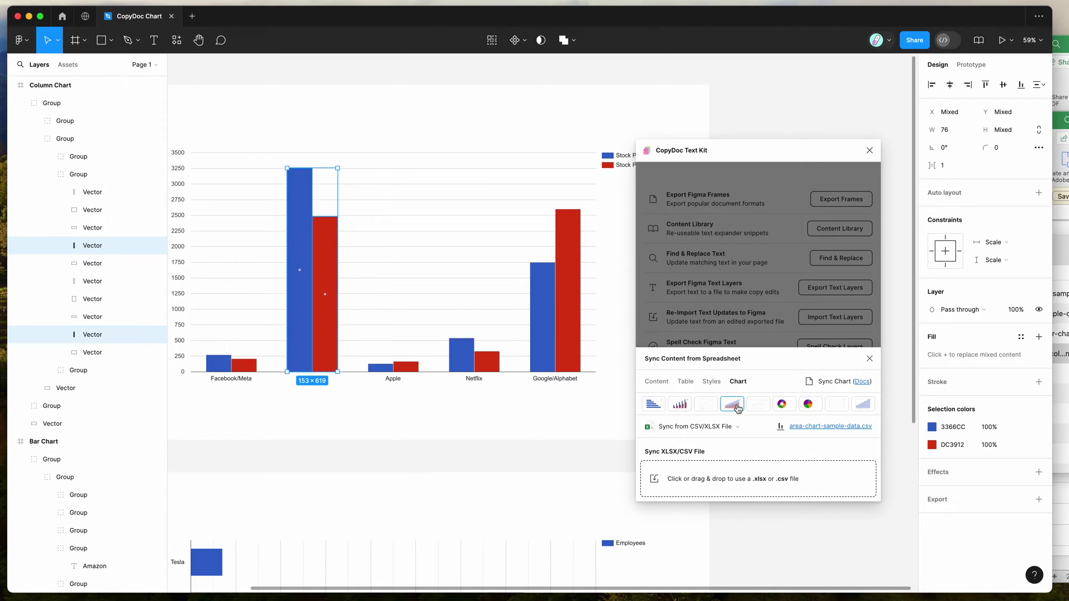
Save area-chart-sample-data.csv to the Desktop and preview it in Finder
{"action": "left_click", "coordinate": [818, 429]}
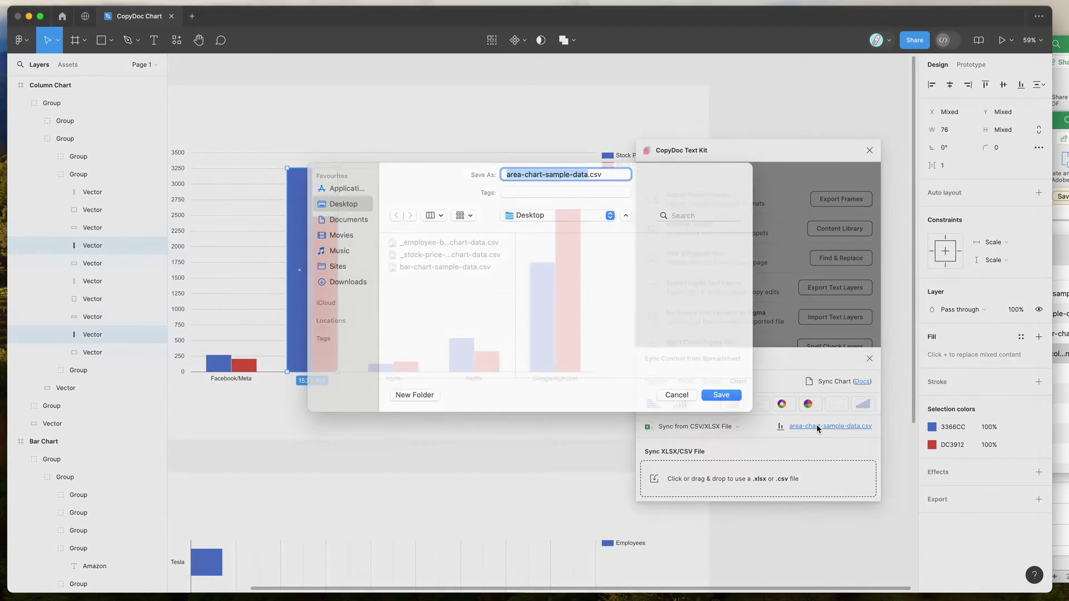
{"action": "left_click", "coordinate": [739, 410]}
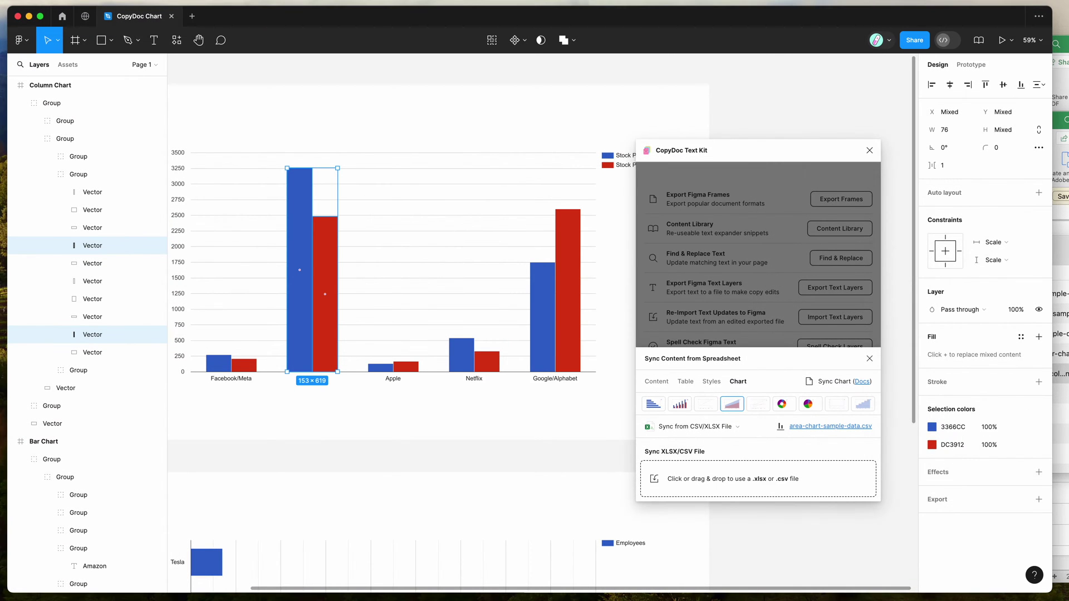
{"action": "left_click", "coordinate": [1058, 419]}
{"action": "left_click", "coordinate": [1045, 305]}
{"action": "key", "text": "space"}
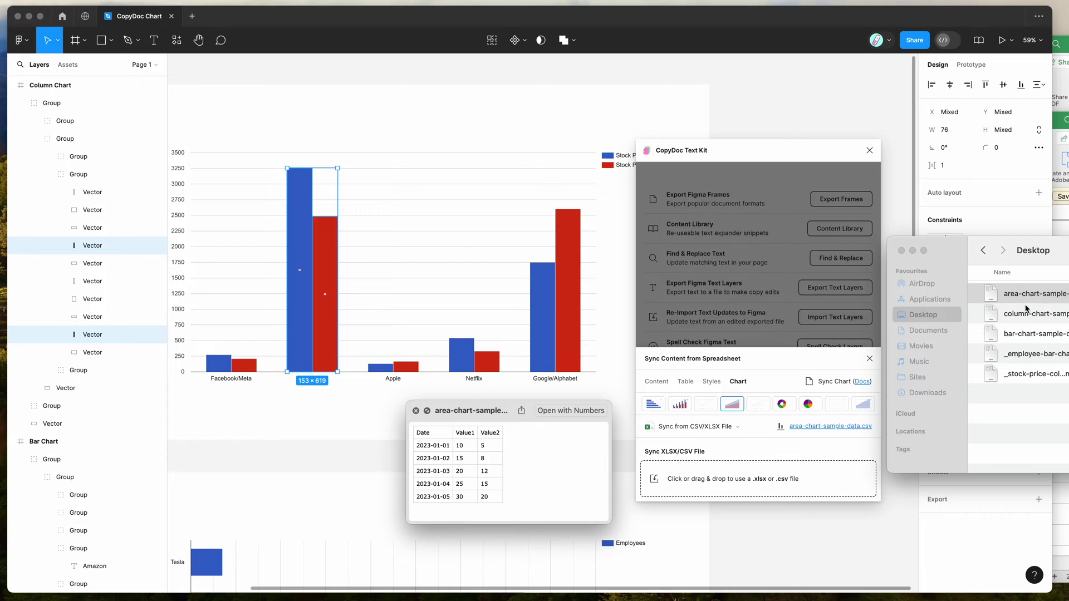
{"action": "key", "text": "space"}
{"action": "left_click", "coordinate": [733, 457]}
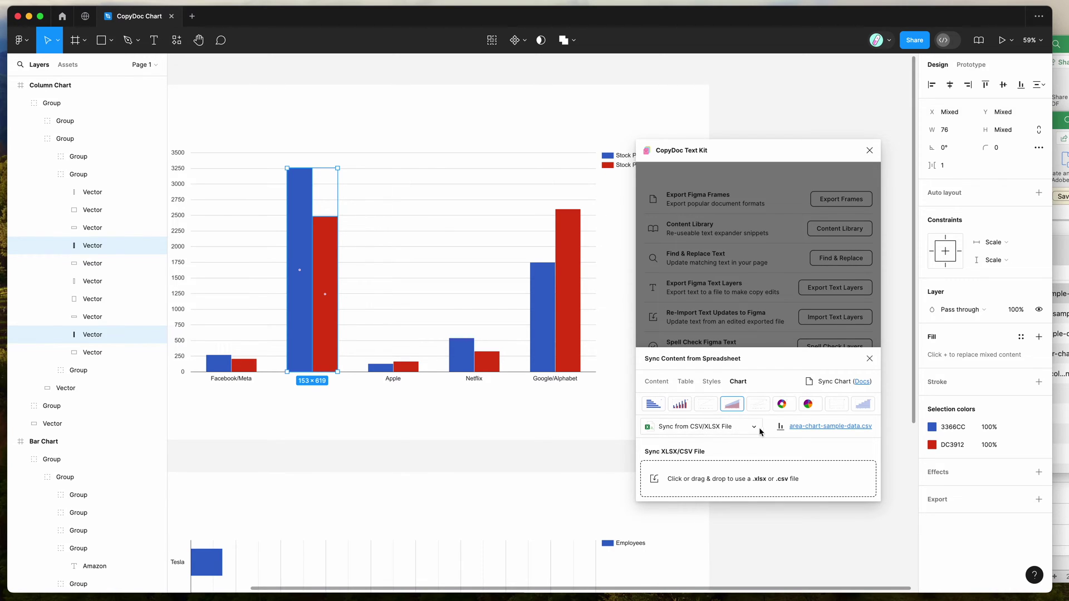
Switch CopyDoc's data source to Sync from Google Sheets URL and bring up the blank spreadsheet
{"action": "left_click", "coordinate": [727, 431]}
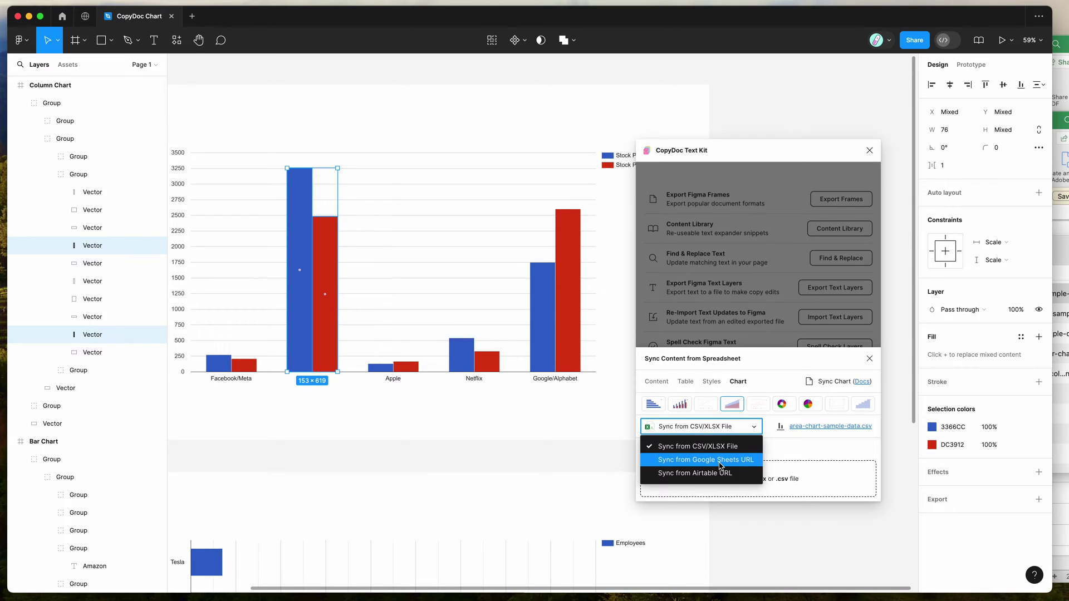
{"action": "left_click", "coordinate": [778, 428]}
{"action": "left_click", "coordinate": [732, 428]}
{"action": "left_click", "coordinate": [726, 463]}
{"action": "left_click", "coordinate": [733, 471]}
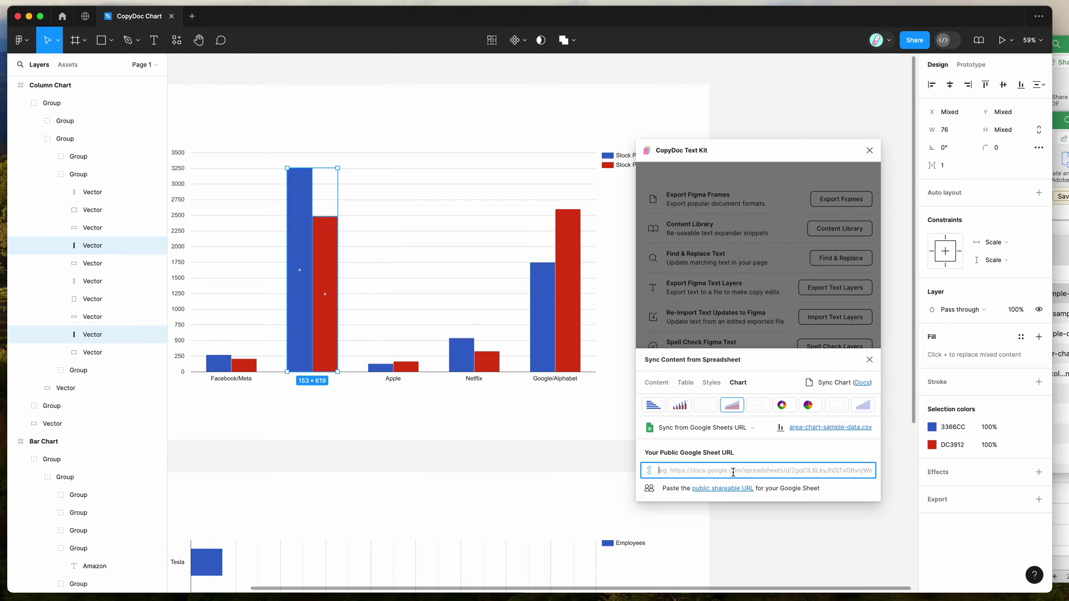
{"action": "key", "text": "super+Tab"}
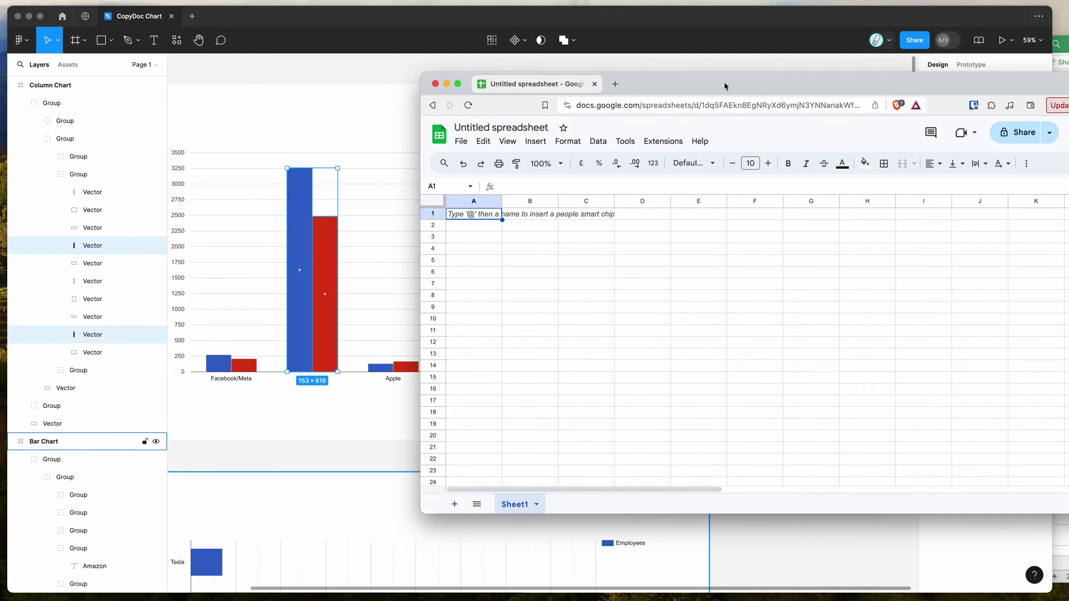
Rename the blank spreadsheet to 'Data Example'
{"action": "left_click", "coordinate": [518, 128]}
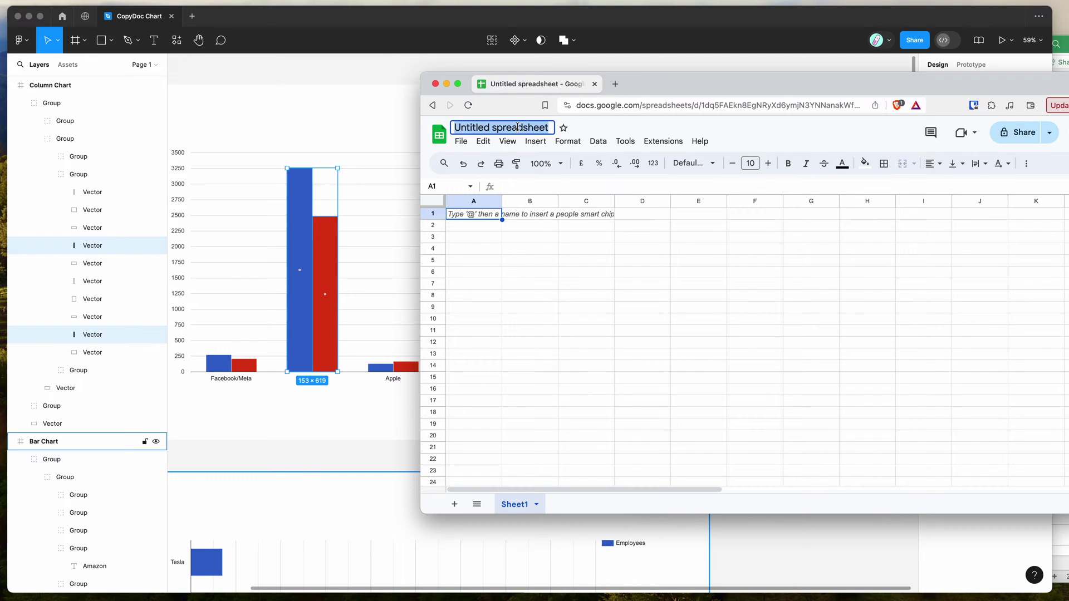
{"action": "type", "text": "Data"}
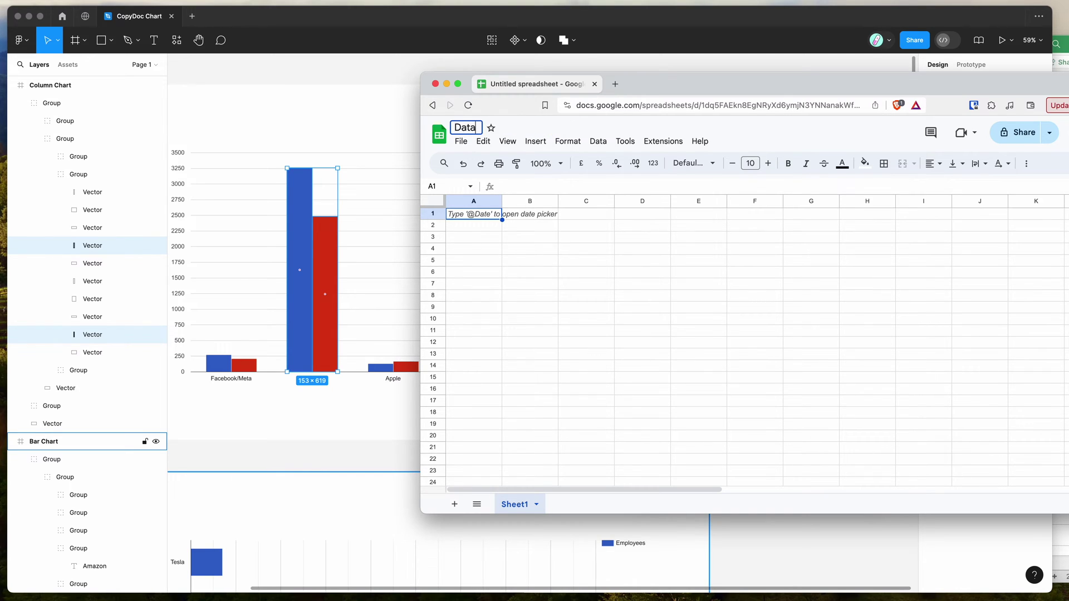
{"action": "type", "text": " Example"}
{"action": "key", "text": "Return"}
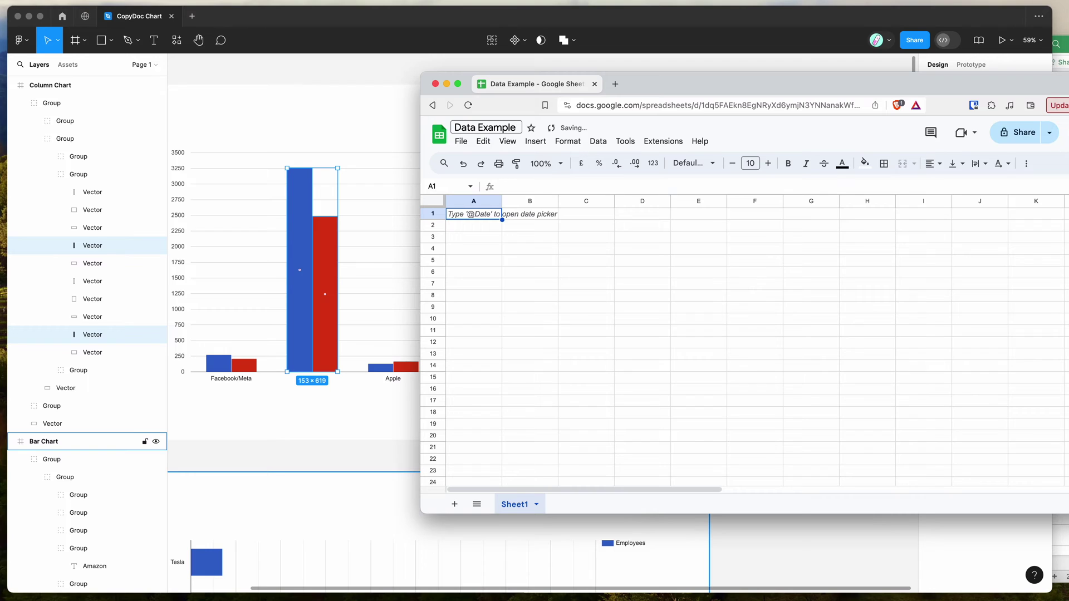
Bring up the _stock-price-column-chart-data file from the Desktop
{"action": "left_click", "coordinate": [514, 227]}
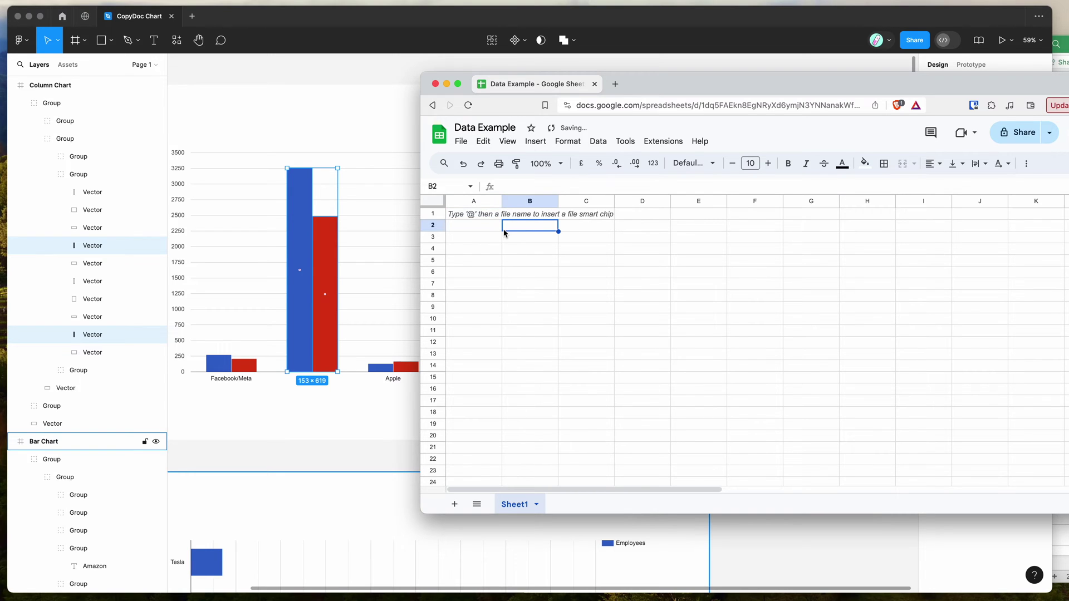
{"action": "key", "text": "super+Tab"}
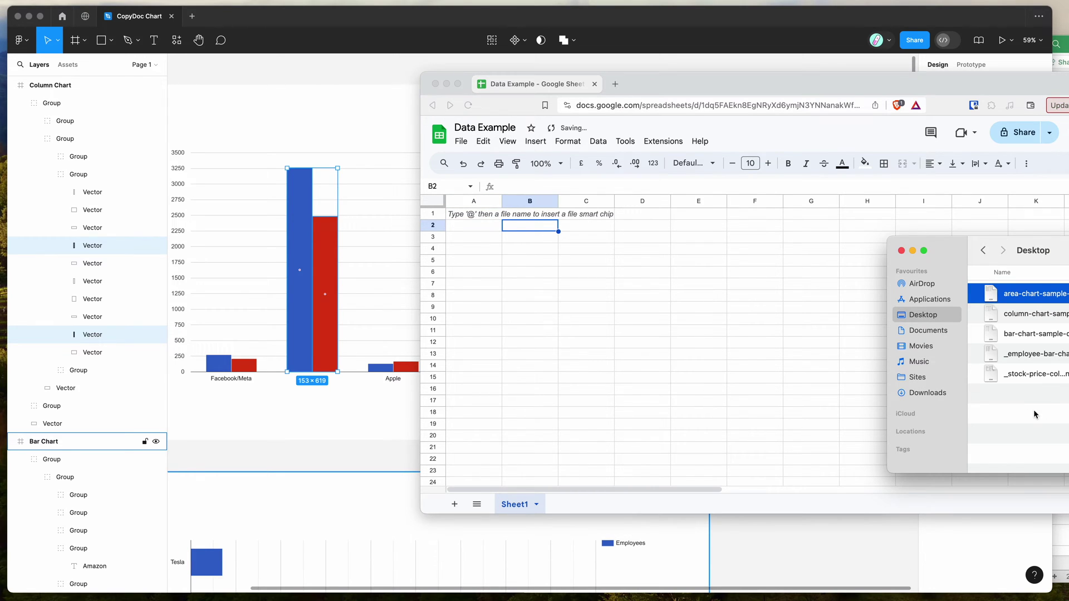
{"action": "left_click_drag", "start_coordinate": [1037, 259], "coordinate": [1039, 272]}
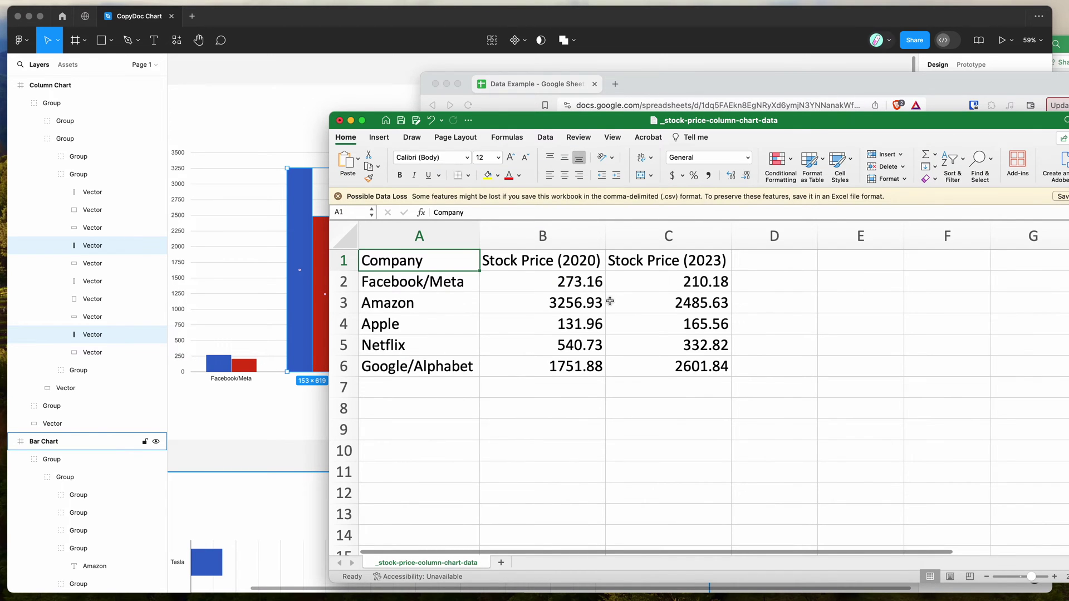
Copy the stock price table A1:C6 into the sheet at A1 and autofit columns B and C
{"action": "left_click_drag", "start_coordinate": [387, 262], "coordinate": [672, 366]}
{"action": "key", "text": "super+c"}
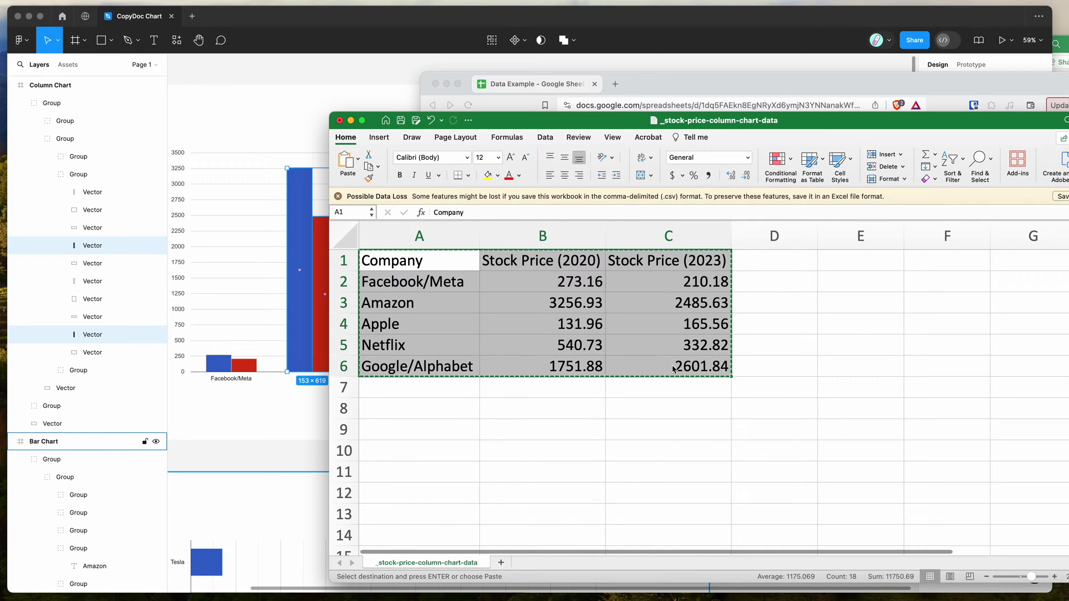
{"action": "left_click", "coordinate": [671, 84]}
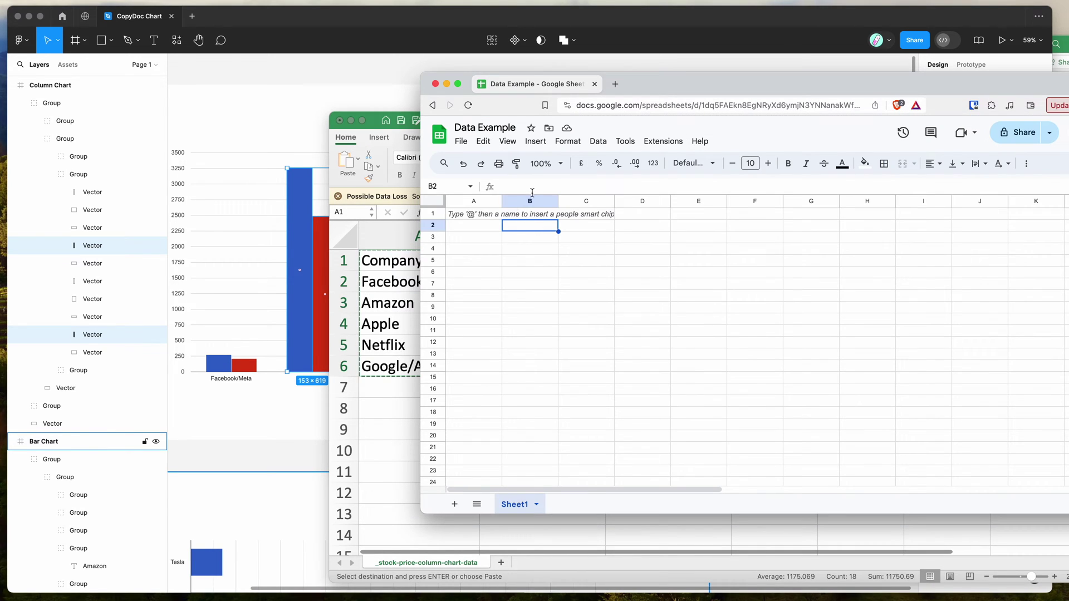
{"action": "left_click", "coordinate": [460, 218]}
{"action": "key", "text": "super+v"}
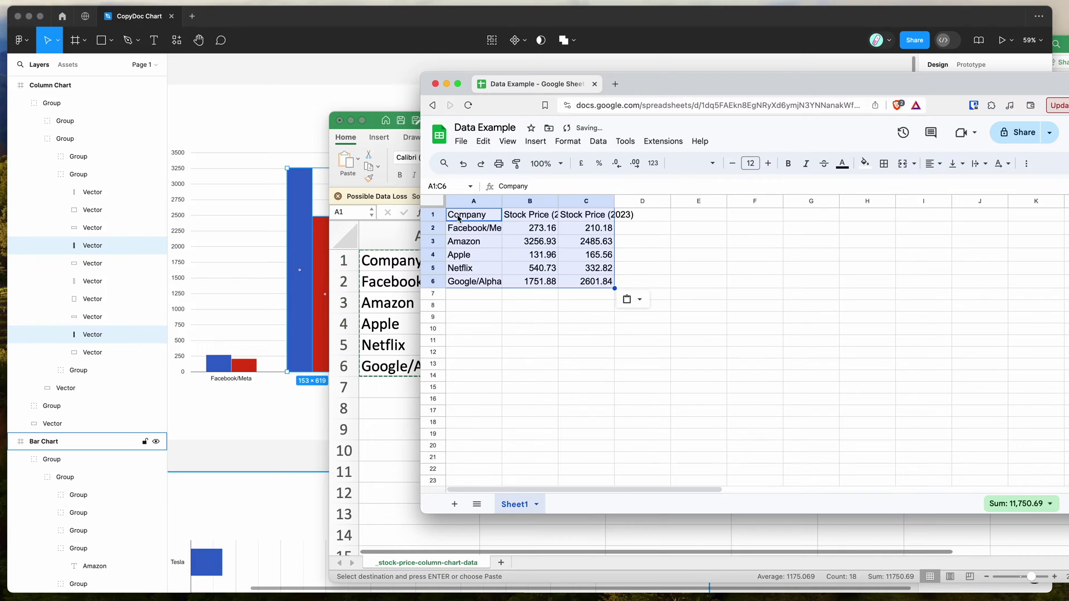
{"action": "double_click", "coordinate": [558, 201]}
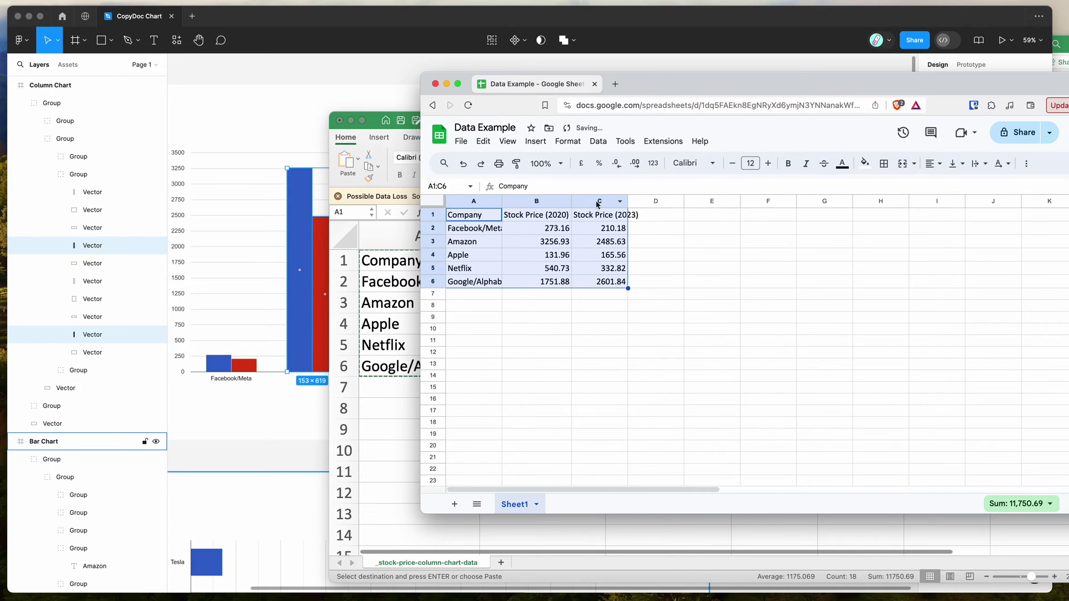
{"action": "double_click", "coordinate": [628, 201]}
Rename Amazon to NVIDIA and Netflix to Tesla in the company column
{"action": "left_click", "coordinate": [460, 246]}
{"action": "double_click", "coordinate": [472, 243]}
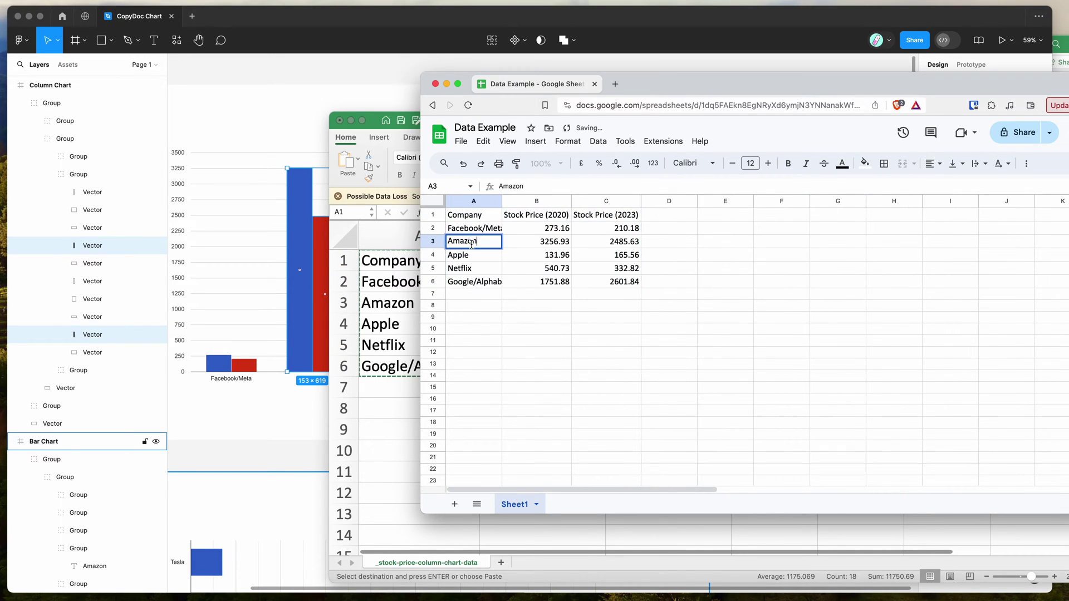
{"action": "left_click_drag", "start_coordinate": [484, 241], "coordinate": [447, 242]}
{"action": "type", "text": "NVIDIA"}
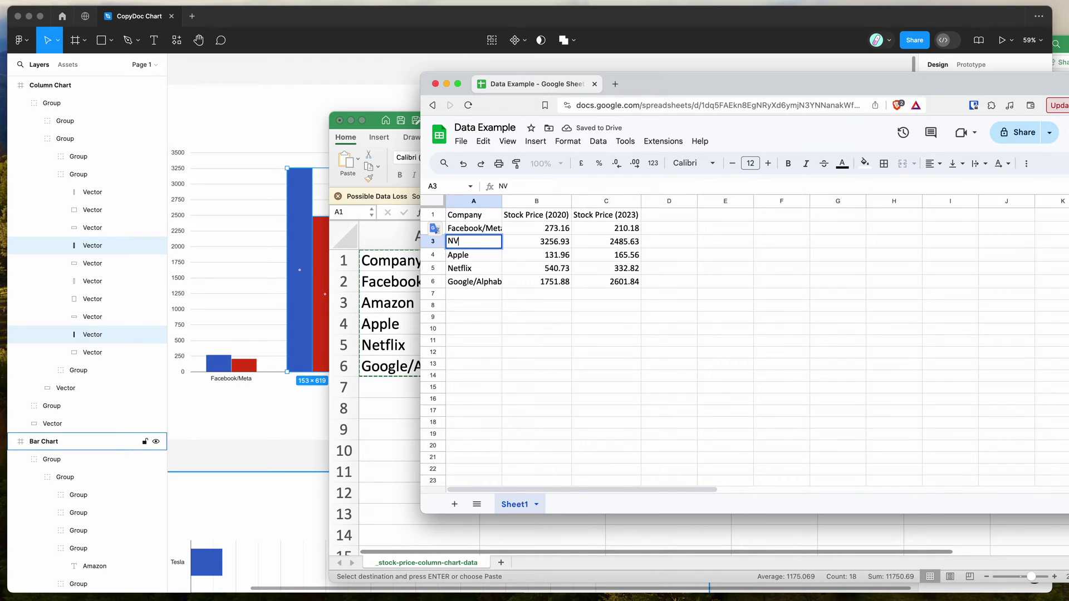
{"action": "key", "text": "Return"}
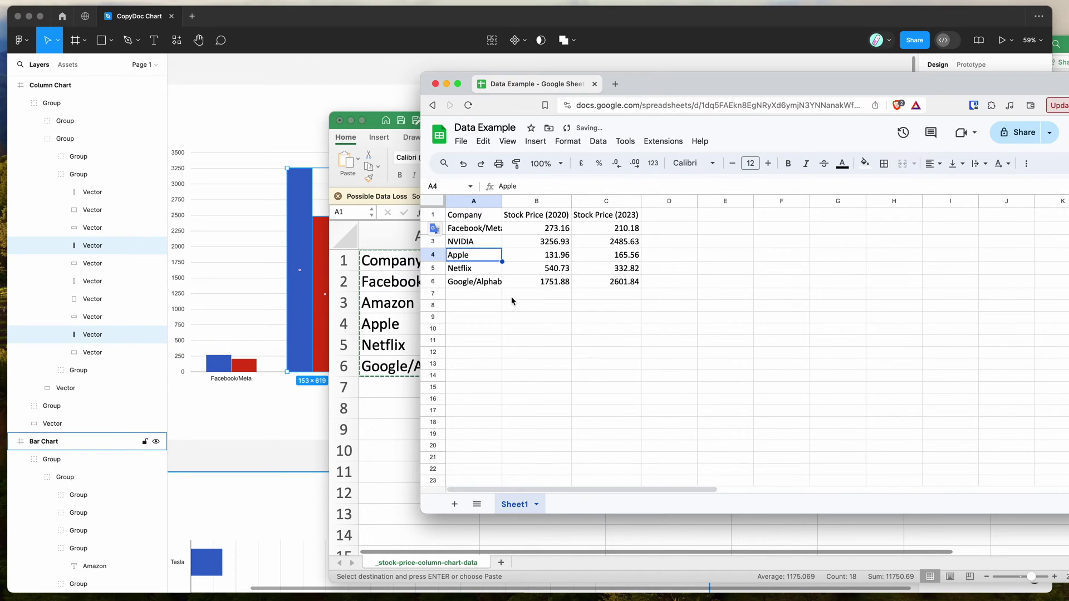
{"action": "double_click", "coordinate": [474, 269]}
{"action": "left_click_drag", "start_coordinate": [473, 269], "coordinate": [440, 266]}
{"action": "type", "text": "Te"}
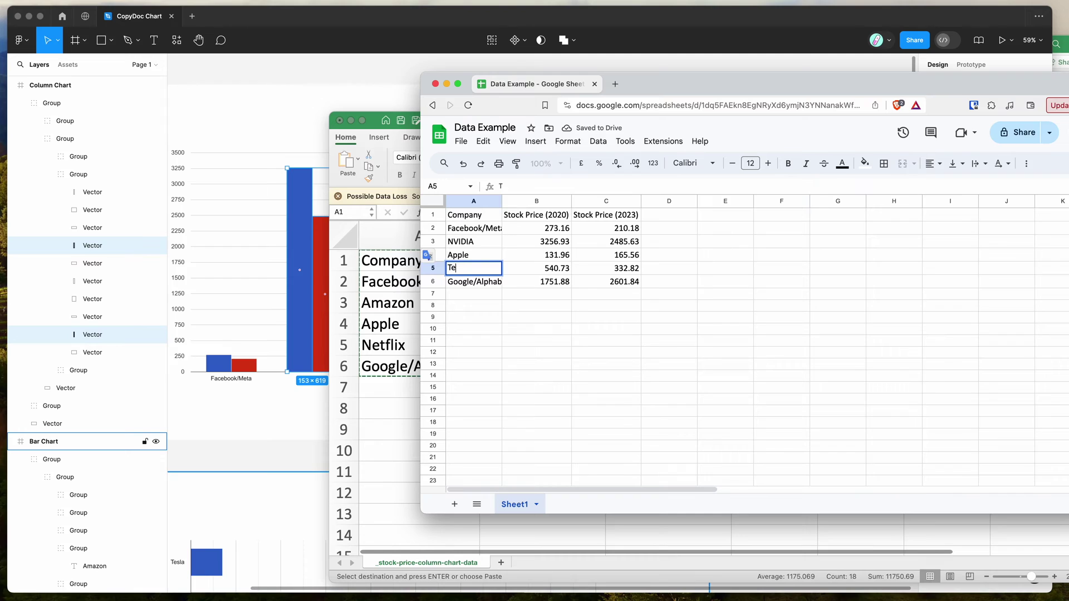
{"action": "type", "text": "sla"}
{"action": "key", "text": "Return"}
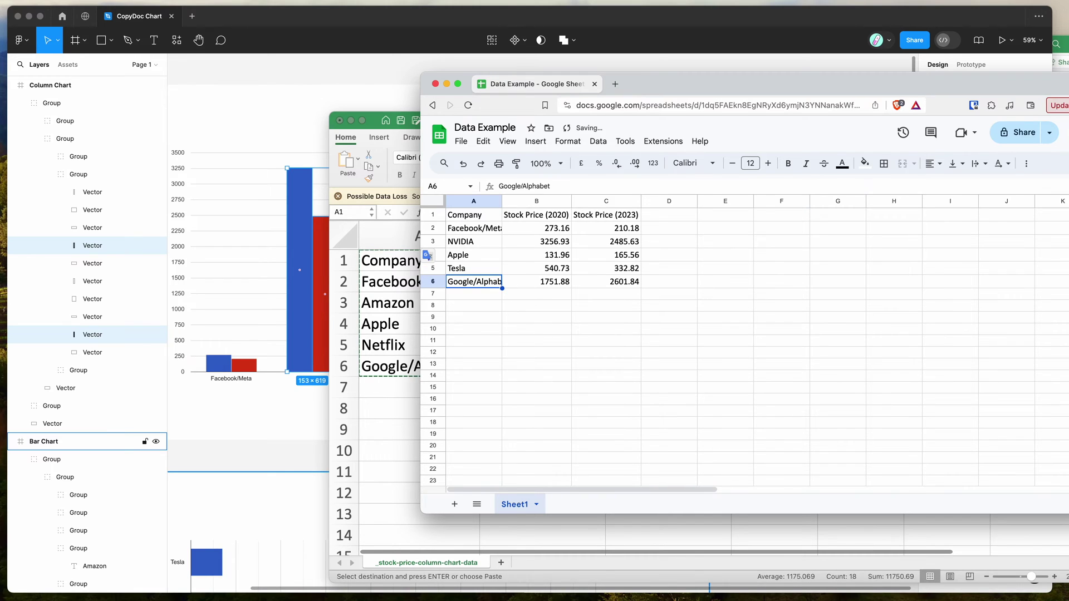
{"action": "left_click", "coordinate": [474, 269]}
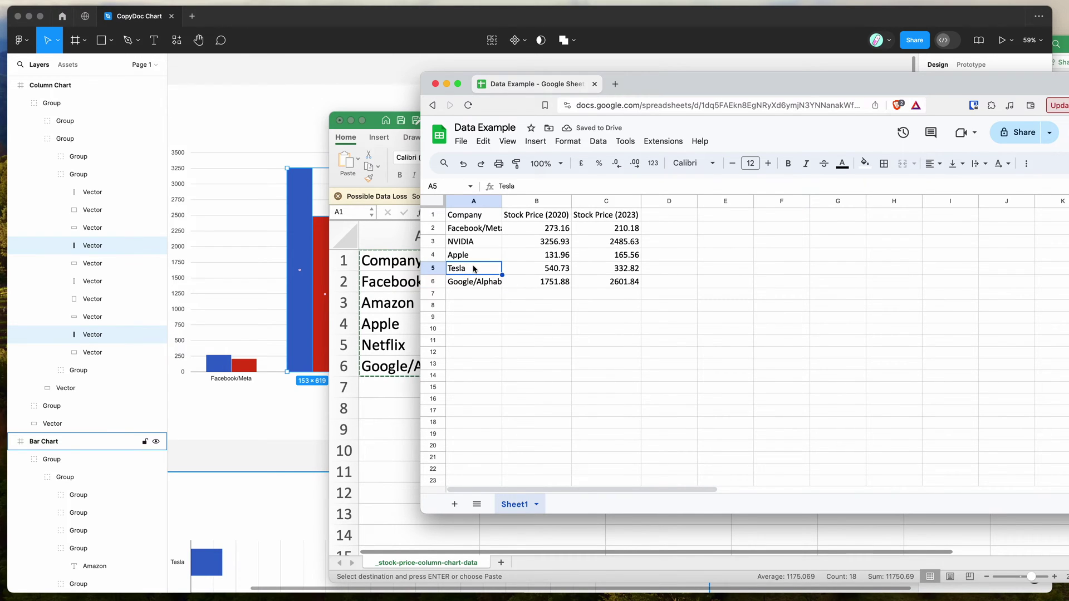
{"action": "left_click", "coordinate": [717, 258]}
{"action": "left_click", "coordinate": [831, 245]}
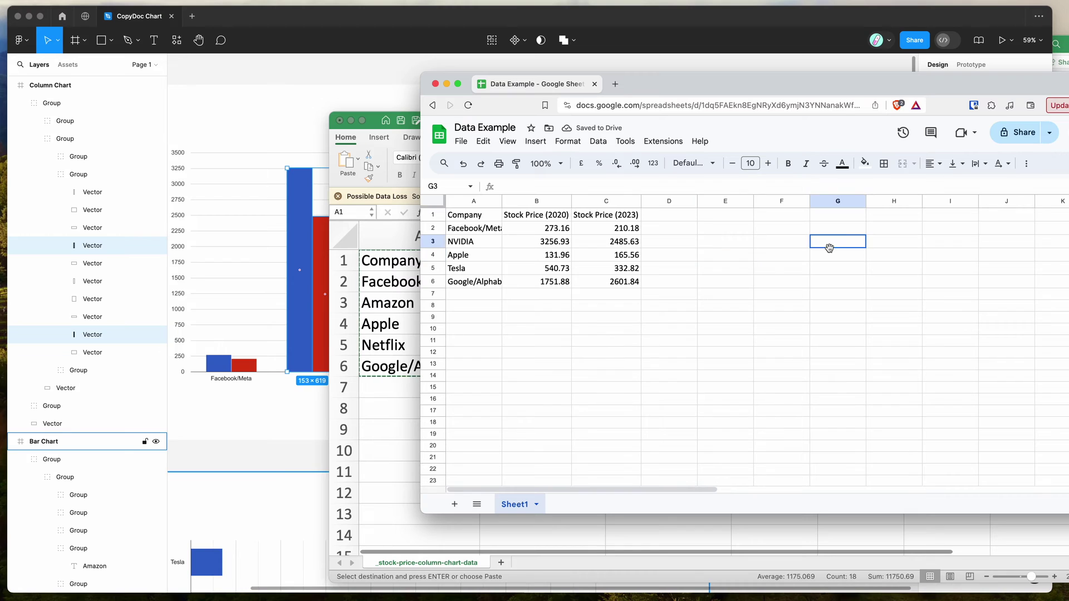
Share the sheet so anyone with the link can view it, and copy the link
{"action": "left_click", "coordinate": [1012, 137]}
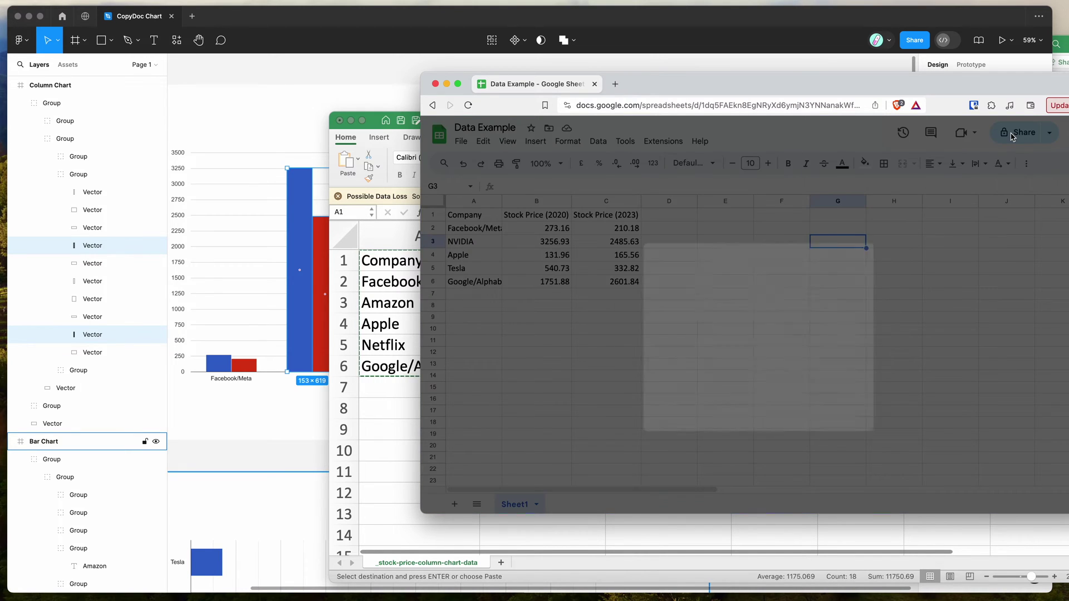
{"action": "triple_click", "coordinate": [633, 348]}
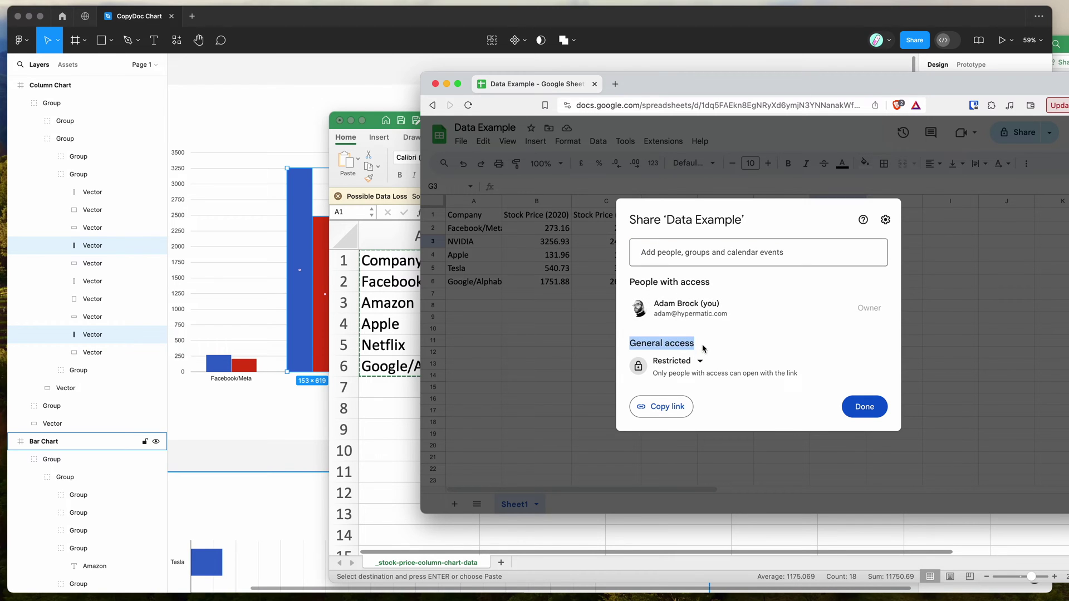
{"action": "left_click", "coordinate": [676, 362]}
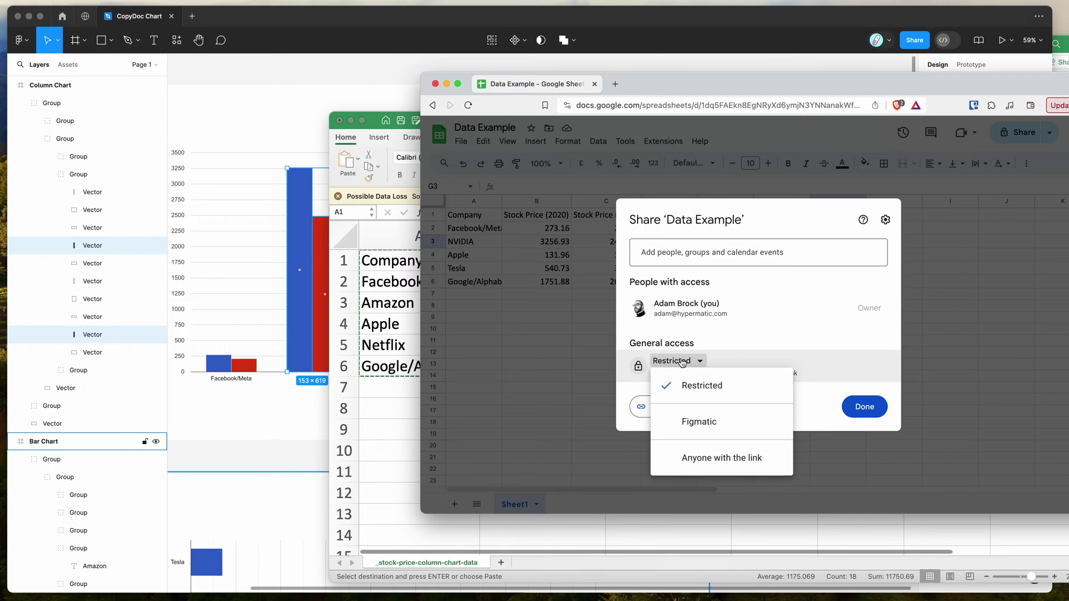
{"action": "left_click", "coordinate": [719, 458]}
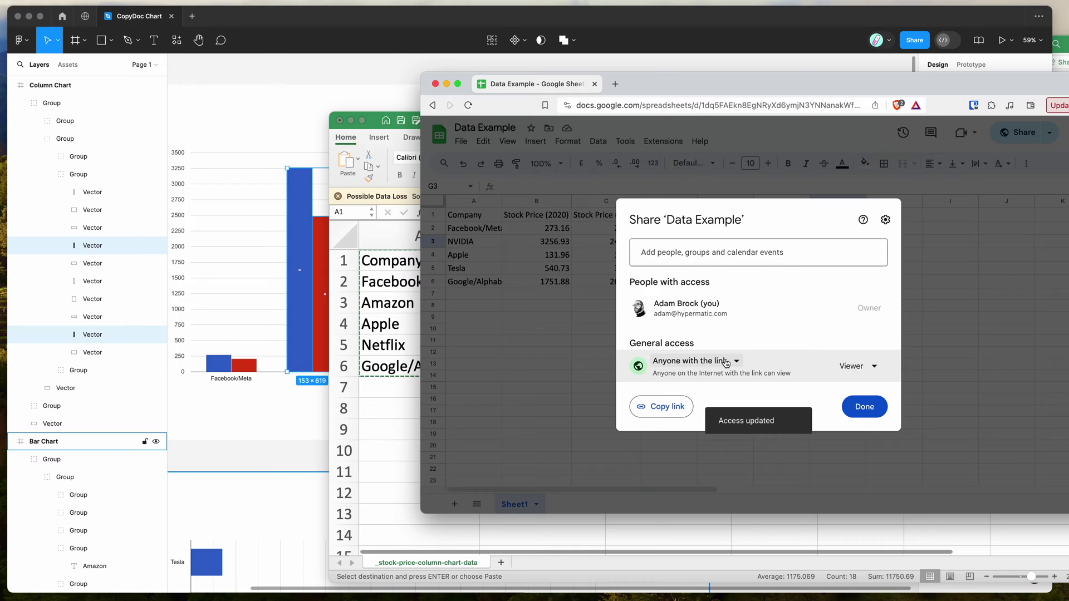
{"action": "left_click", "coordinate": [657, 409]}
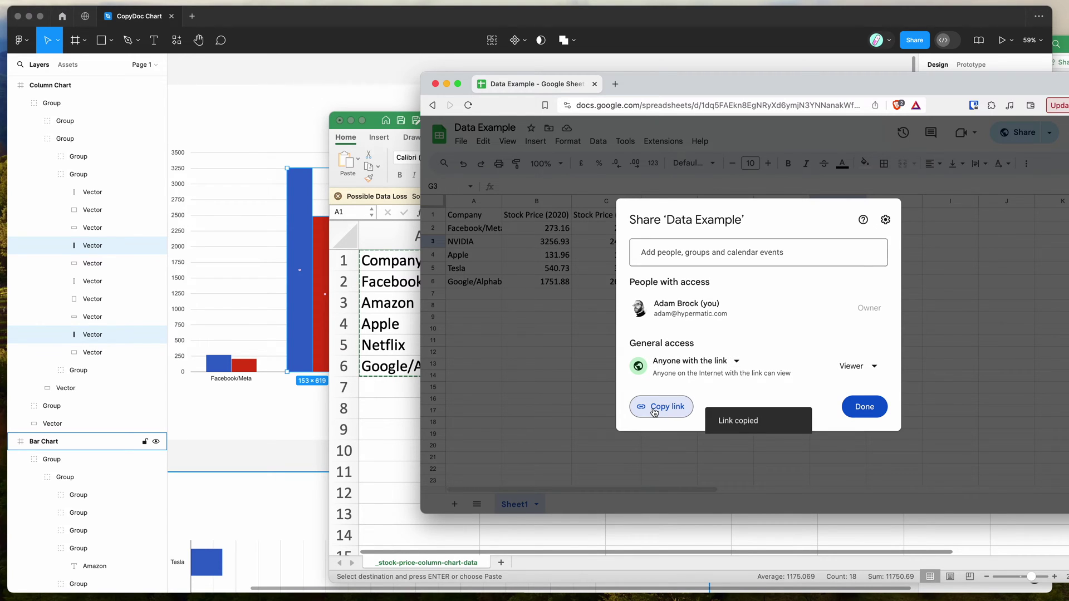
{"action": "key", "text": "super+Tab"}
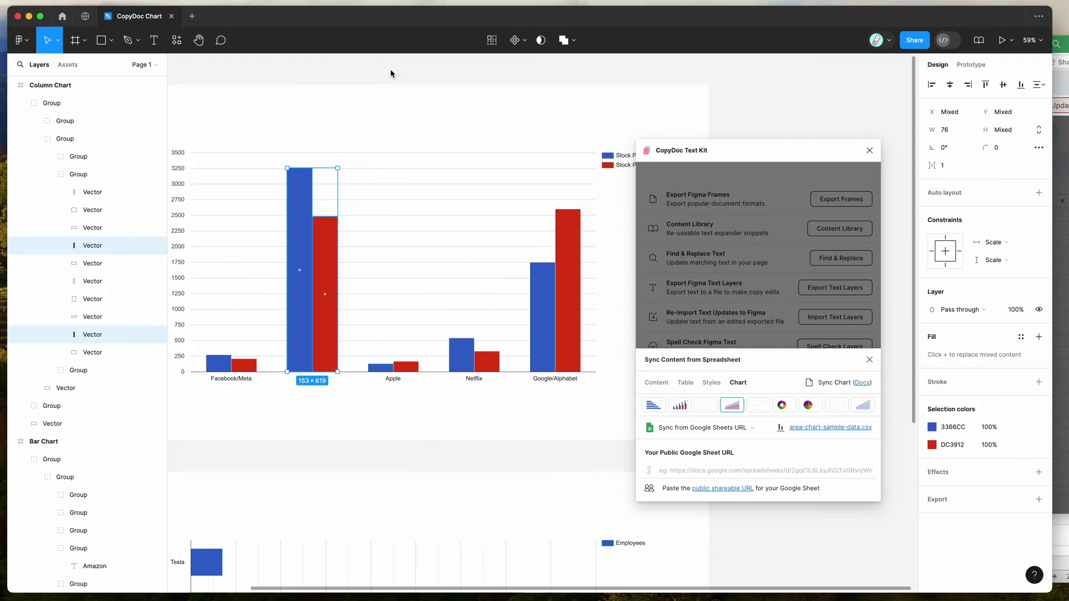
Sync CopyDoc from the pasted Data Example sheet link, using Sheet1 as the data tab
{"action": "left_click", "coordinate": [690, 433]}
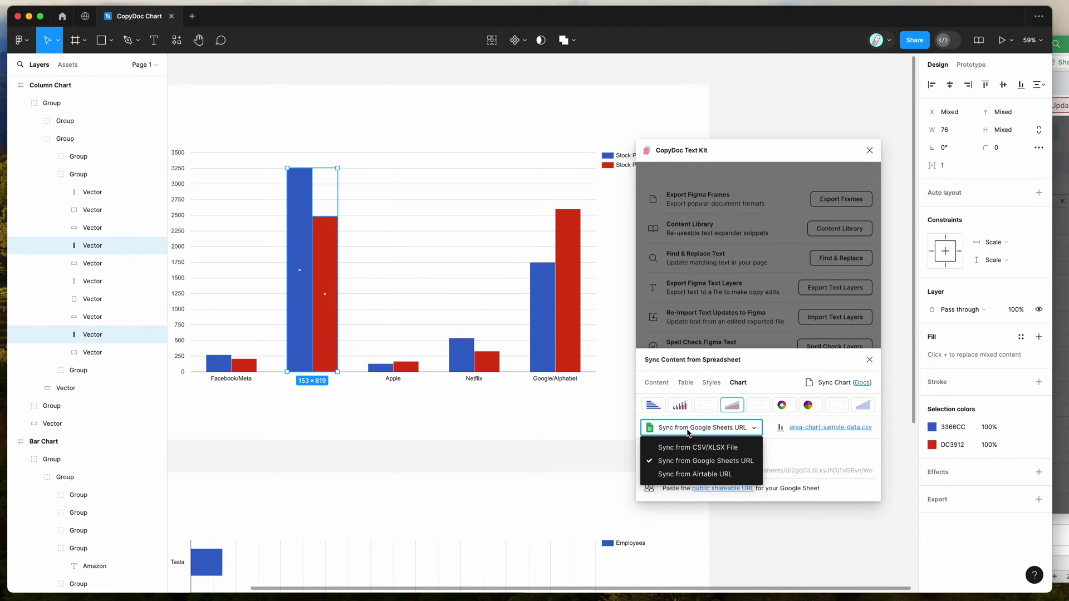
{"action": "left_click", "coordinate": [711, 465]}
{"action": "left_click", "coordinate": [700, 472]}
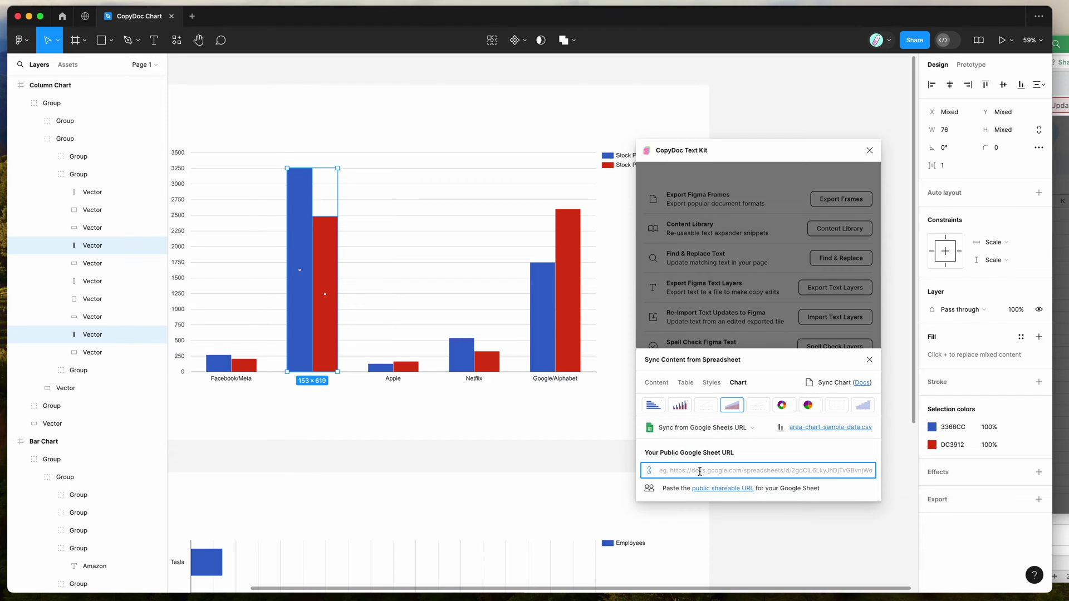
{"action": "key", "text": "super+v"}
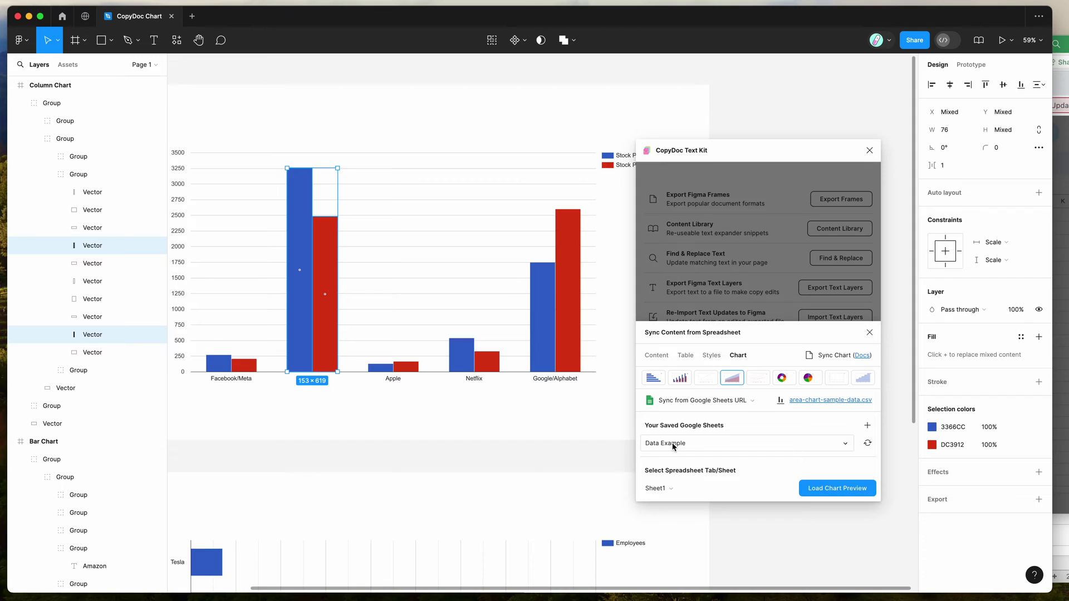
{"action": "left_click", "coordinate": [657, 493]}
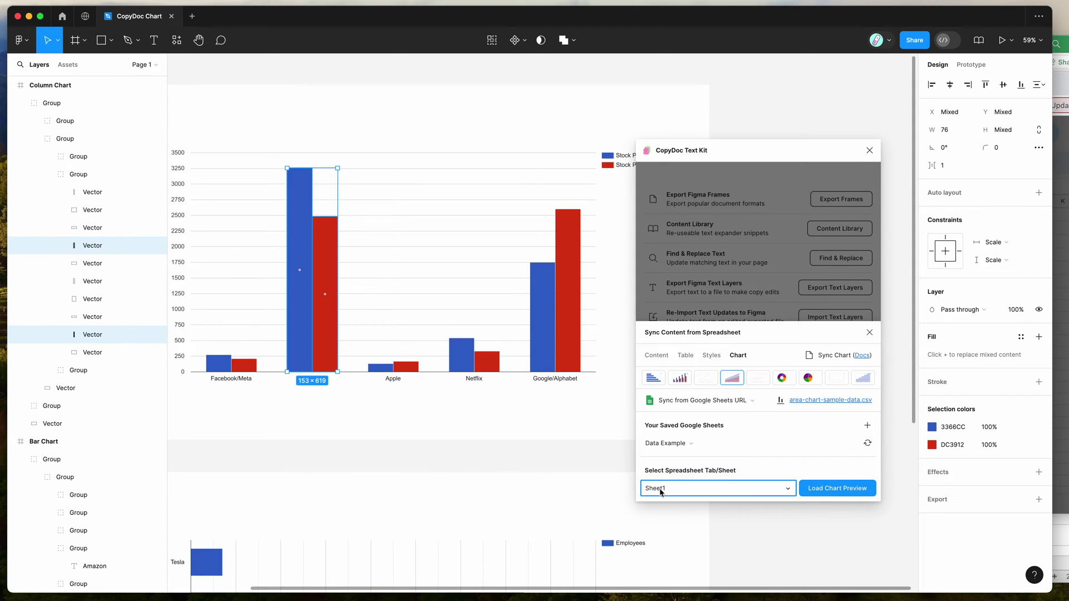
{"action": "left_click", "coordinate": [665, 470]}
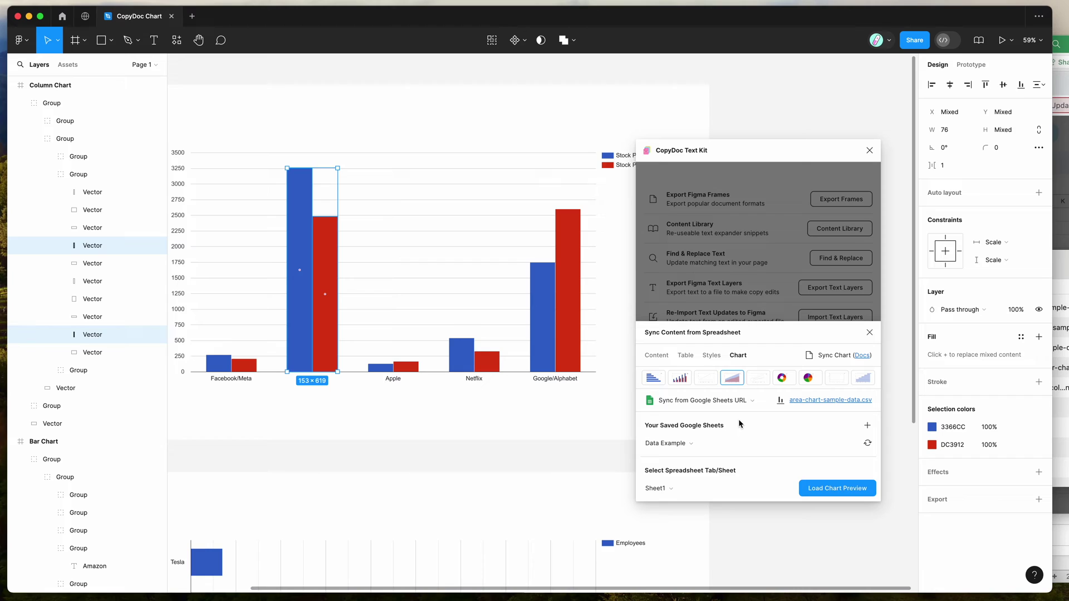
Set the chart type to column chart, then close the sheet's sharing settings and select A1:C6
{"action": "left_click", "coordinate": [680, 380]}
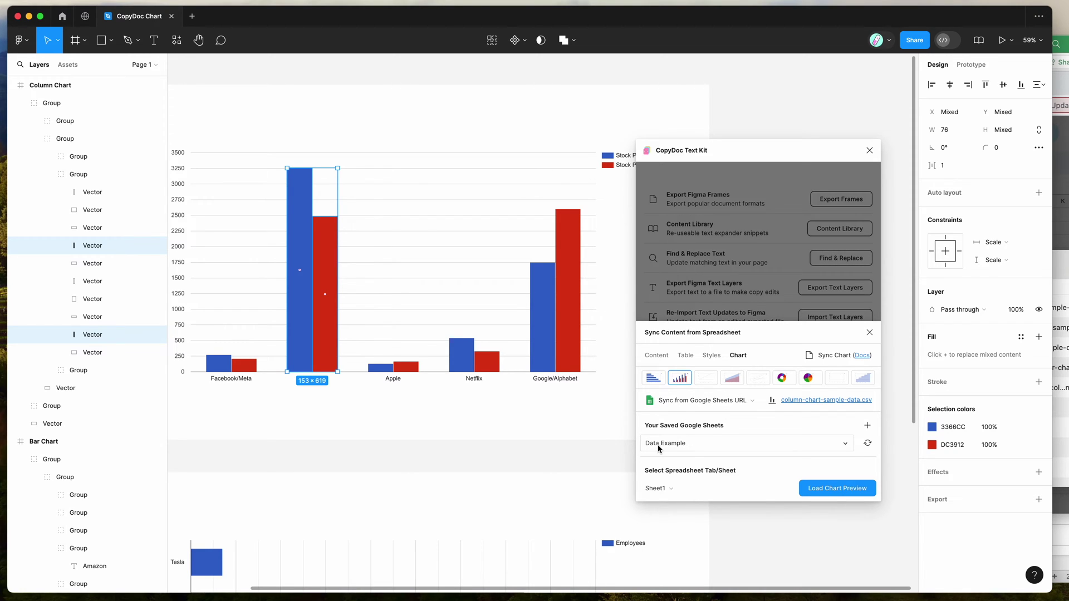
{"action": "key", "text": "super+Tab"}
{"action": "left_click", "coordinate": [577, 286]}
{"action": "left_click_drag", "start_coordinate": [471, 216], "coordinate": [615, 281]}
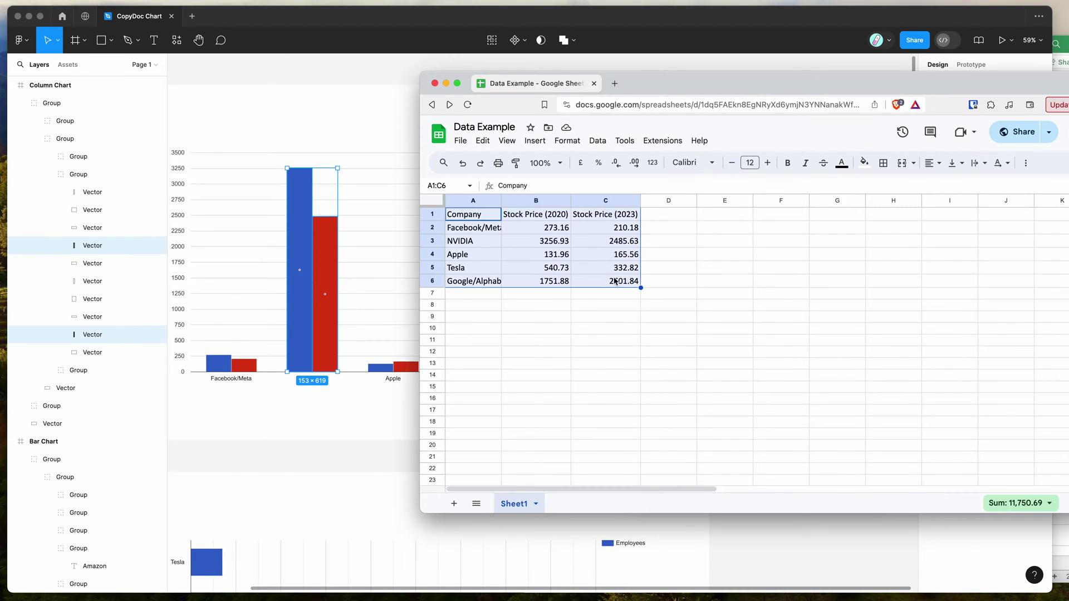
{"action": "left_click", "coordinate": [384, 139]}
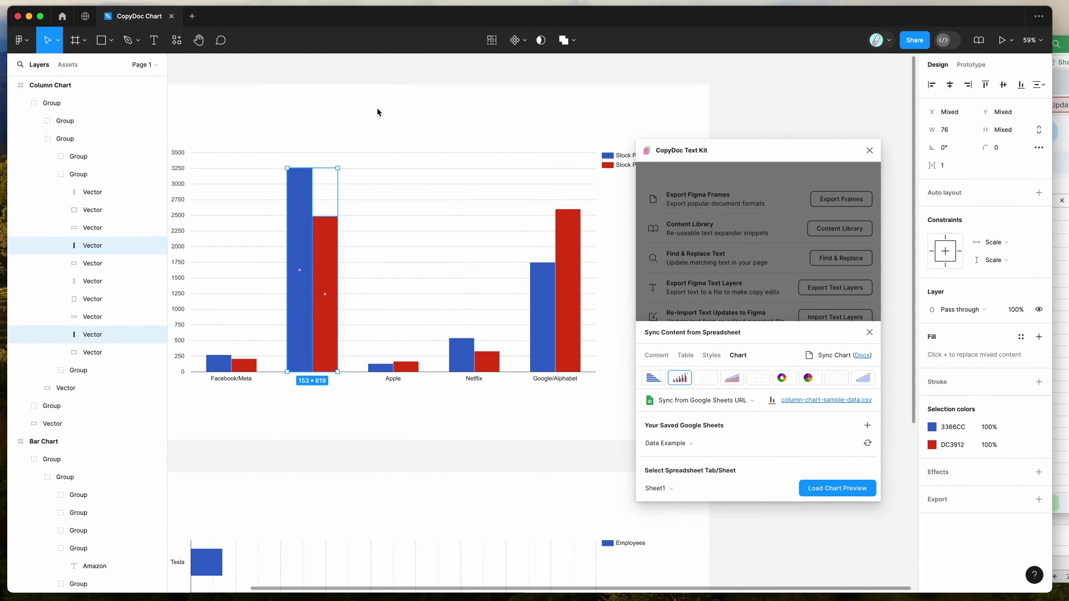
Load the chart preview showing 2020 and 2023 stock-price columns for each company
{"action": "left_click", "coordinate": [830, 488]}
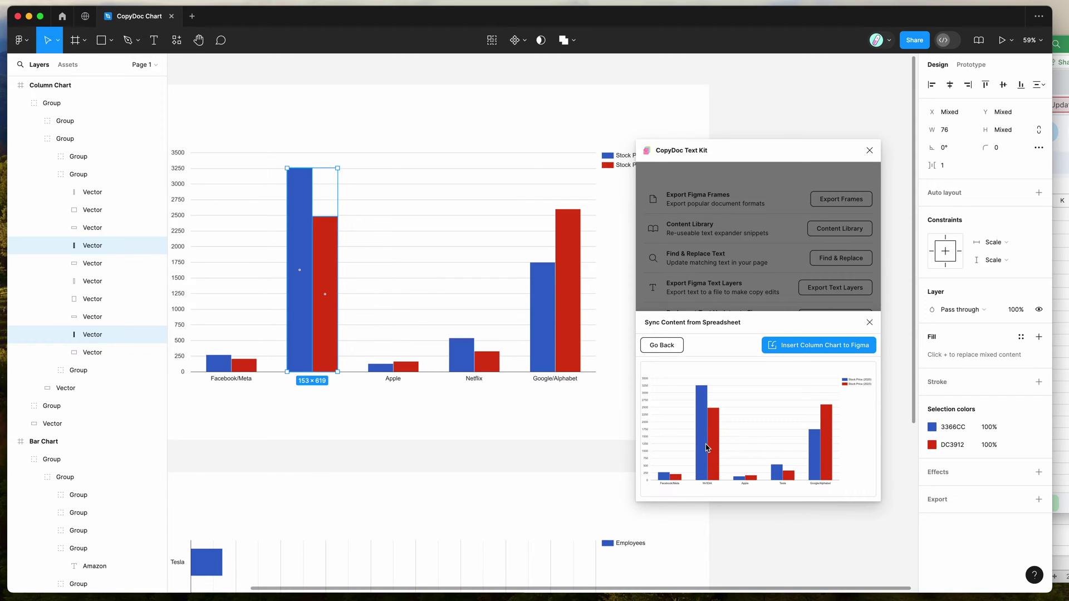
Change NVIDIA's 2020 price in B3 from 3256.93 to 156.93, then return to Figma
{"action": "left_click", "coordinate": [1057, 381]}
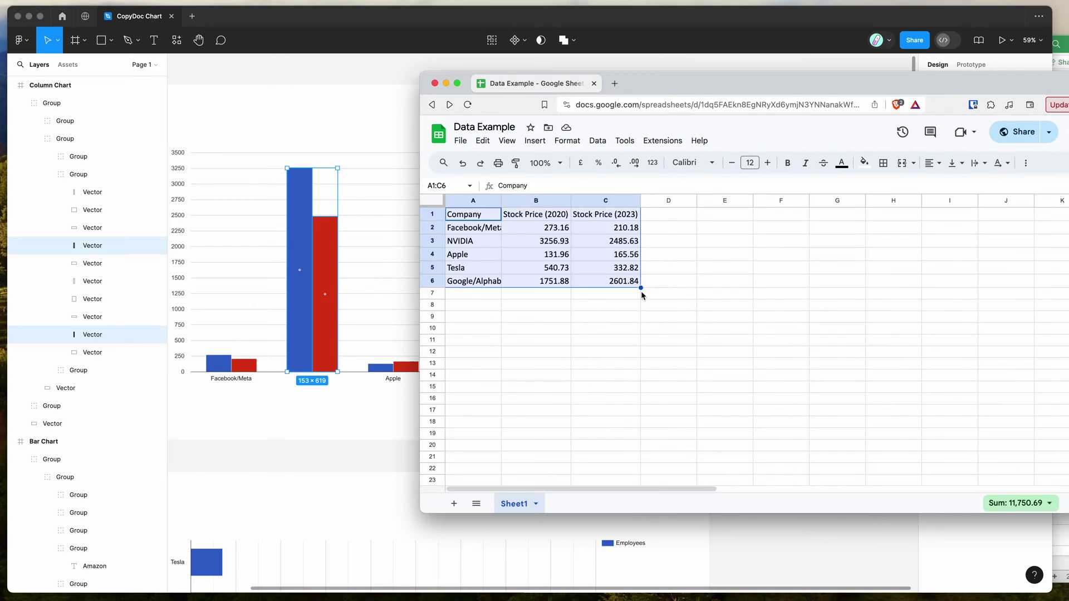
{"action": "left_click", "coordinate": [554, 268]}
{"action": "left_click", "coordinate": [548, 241]}
{"action": "double_click", "coordinate": [549, 241]}
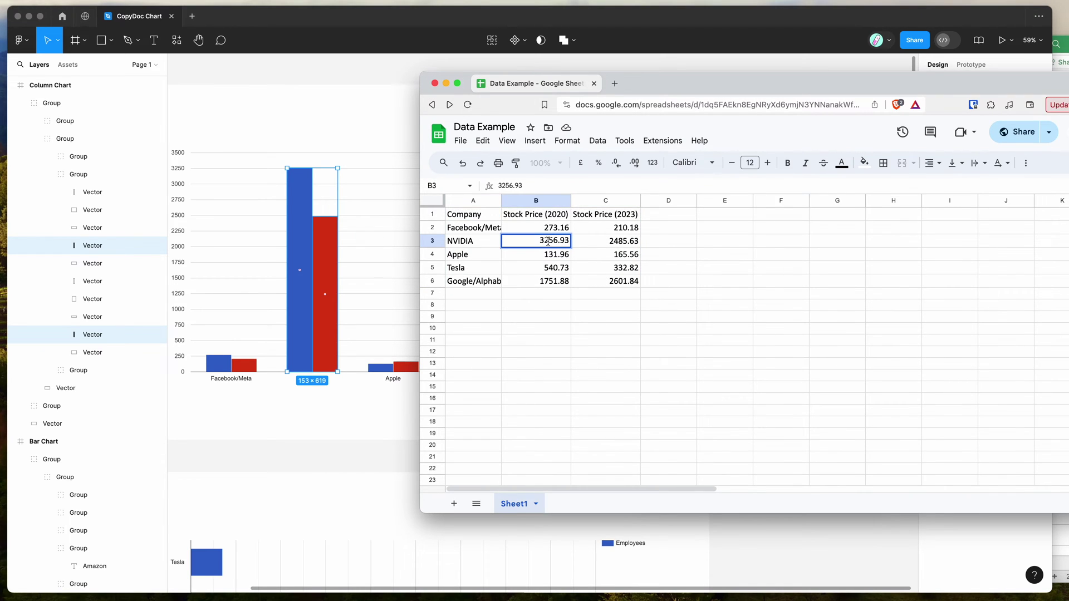
{"action": "left_click_drag", "start_coordinate": [550, 241], "coordinate": [526, 241]}
{"action": "type", "text": "15"}
{"action": "key", "text": "Return"}
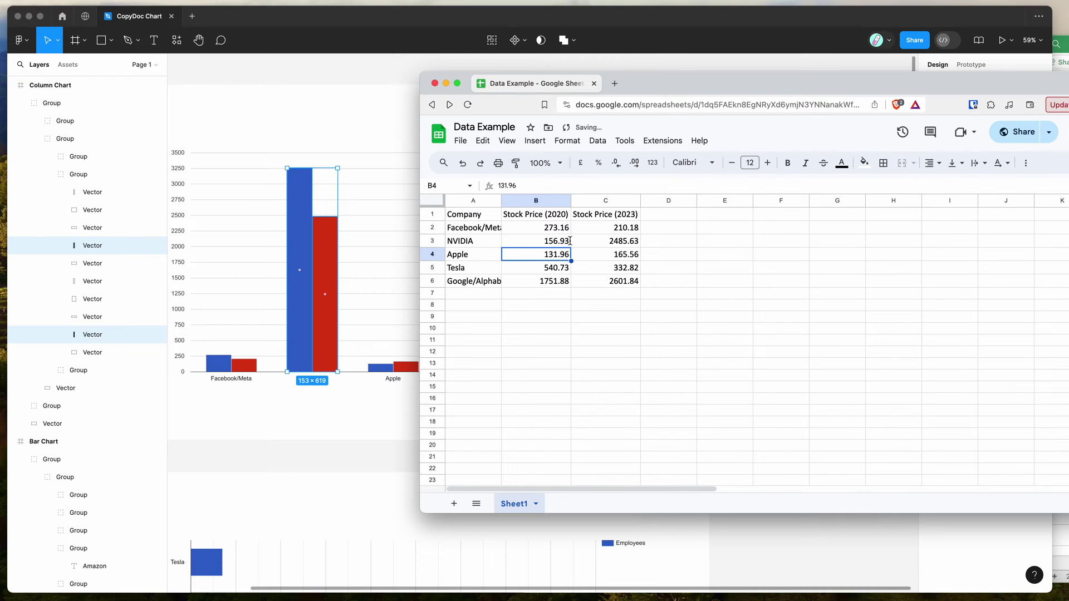
{"action": "left_click", "coordinate": [540, 215]}
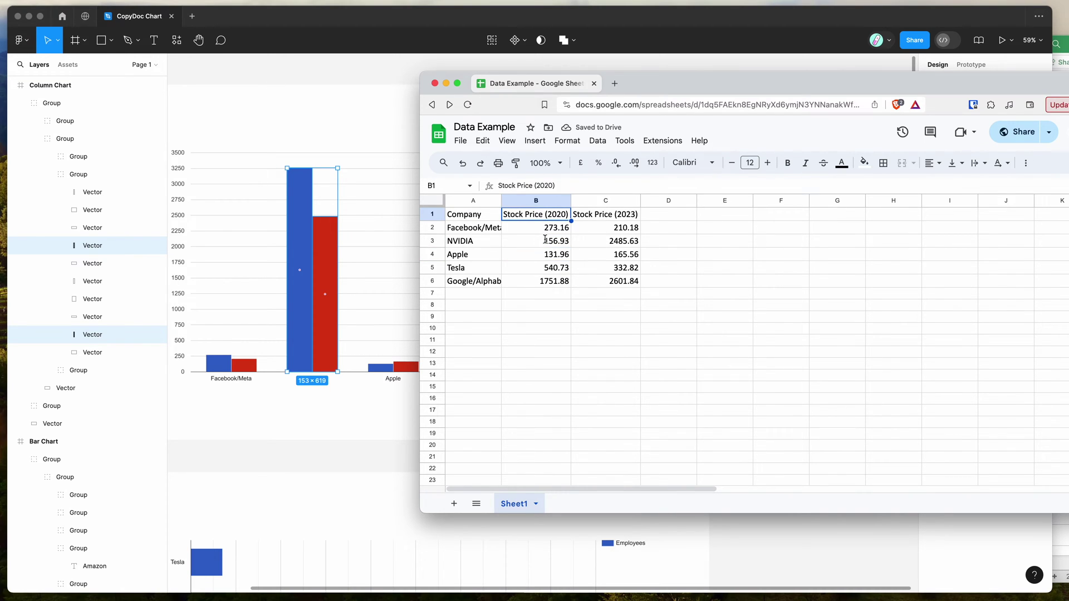
{"action": "left_click", "coordinate": [545, 240]}
{"action": "left_click", "coordinate": [461, 243]}
{"action": "left_click", "coordinate": [372, 125]}
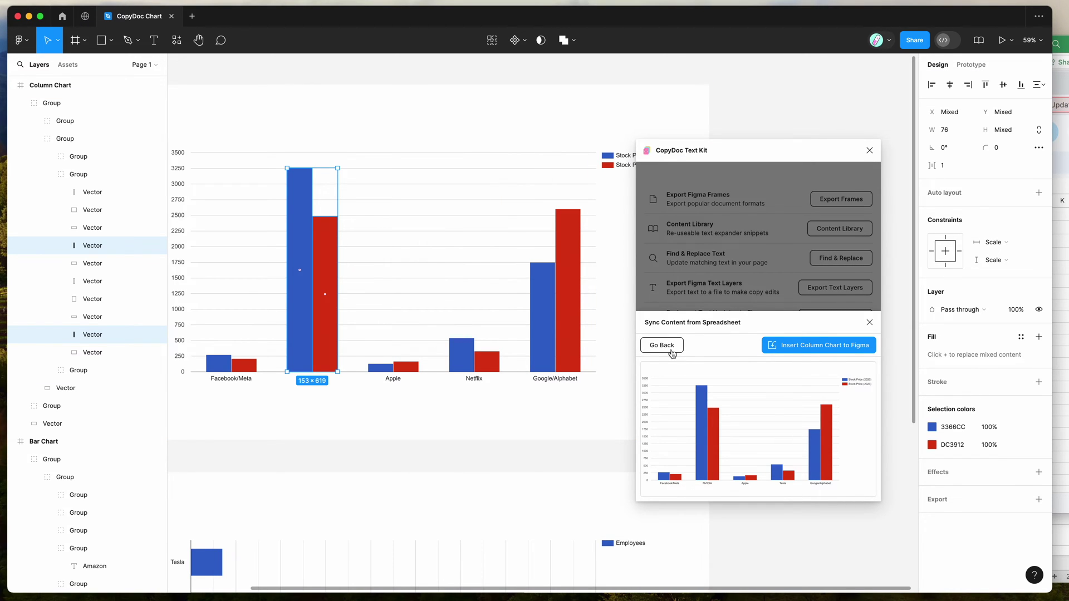
Refresh the saved Data Example sheet data and reload the column chart preview
{"action": "left_click", "coordinate": [669, 346]}
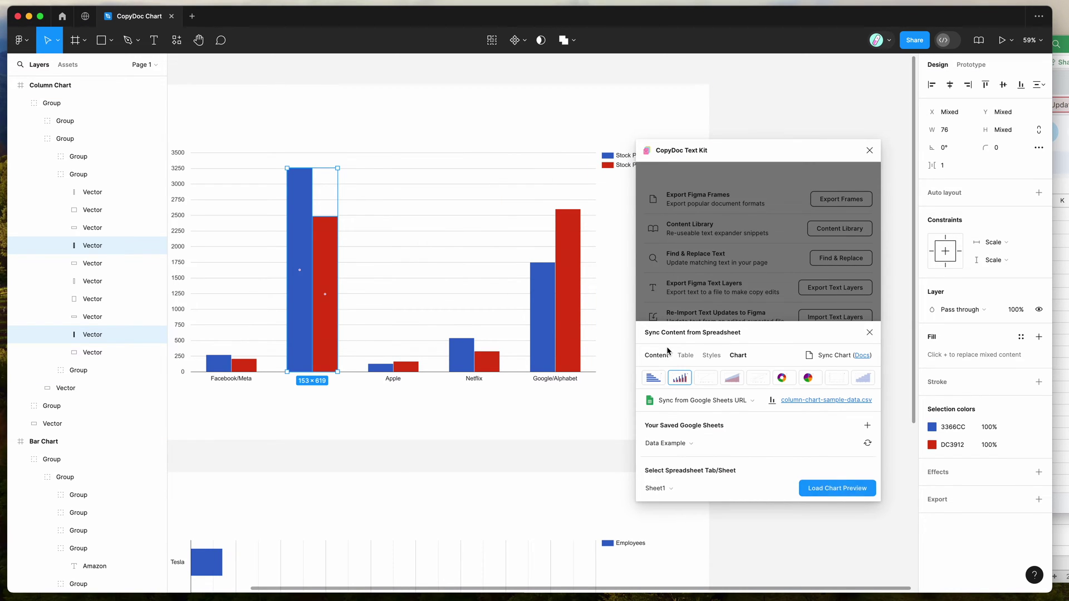
{"action": "left_click", "coordinate": [868, 443]}
{"action": "left_click", "coordinate": [831, 489]}
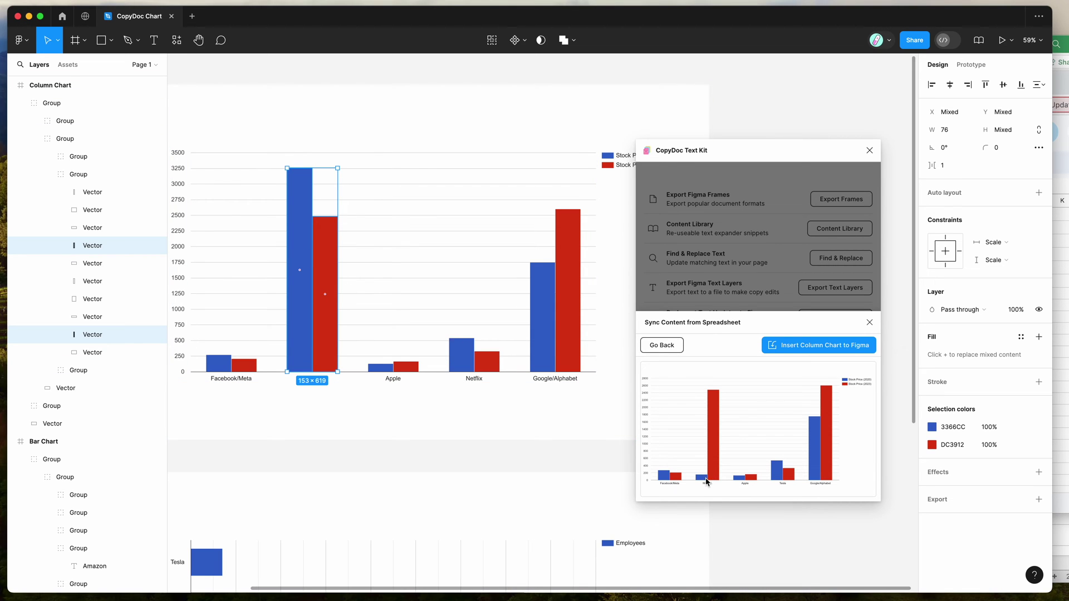
Check the updated price in the sheet, then insert the synced column chart onto the canvas
{"action": "key", "text": "super+Tab"}
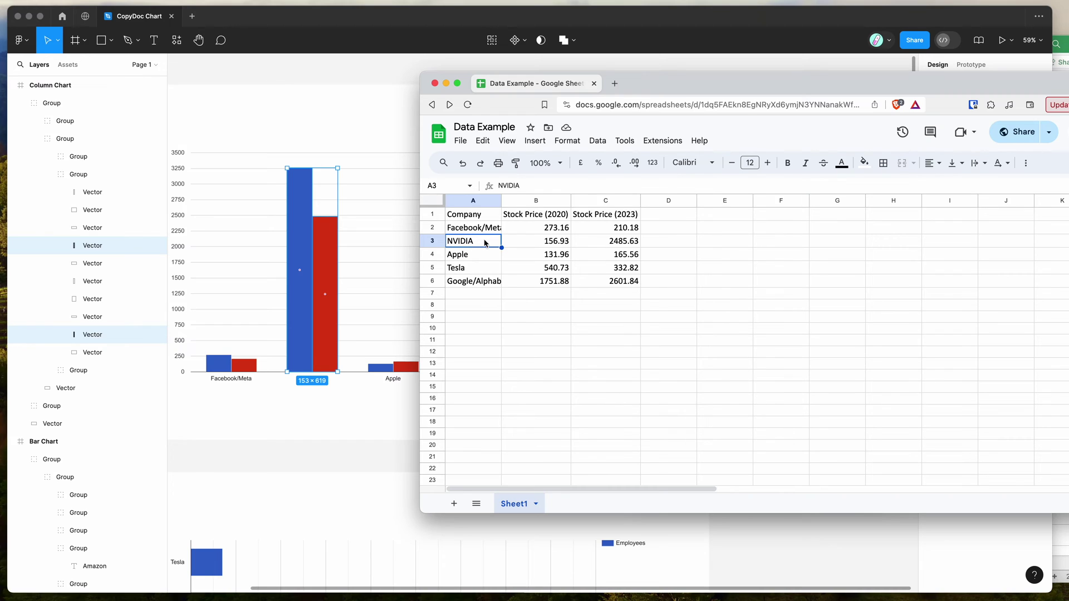
{"action": "left_click", "coordinate": [532, 243]}
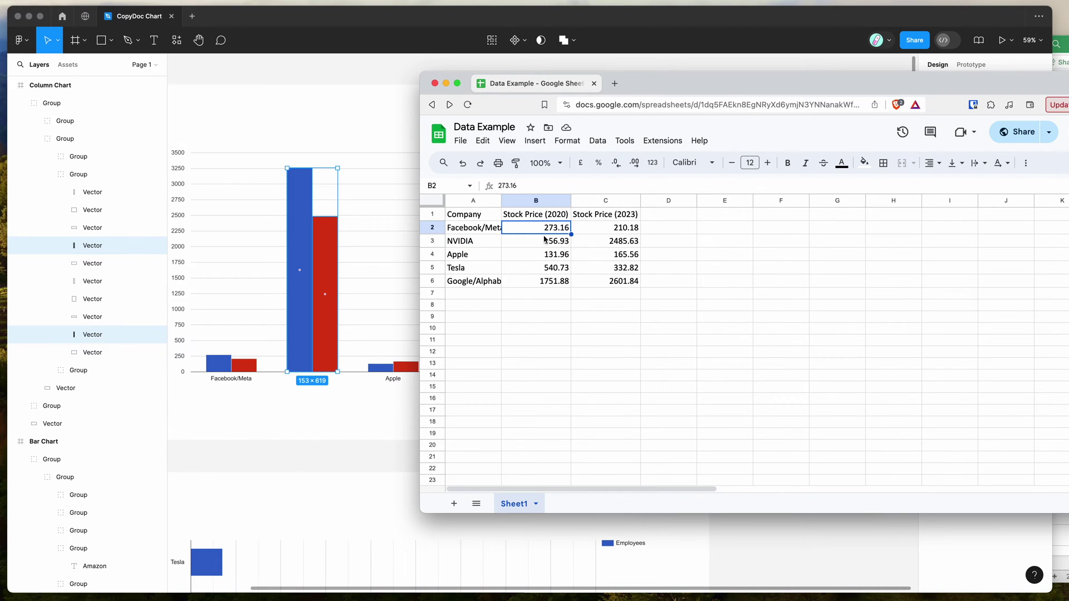
{"action": "left_click", "coordinate": [379, 75]}
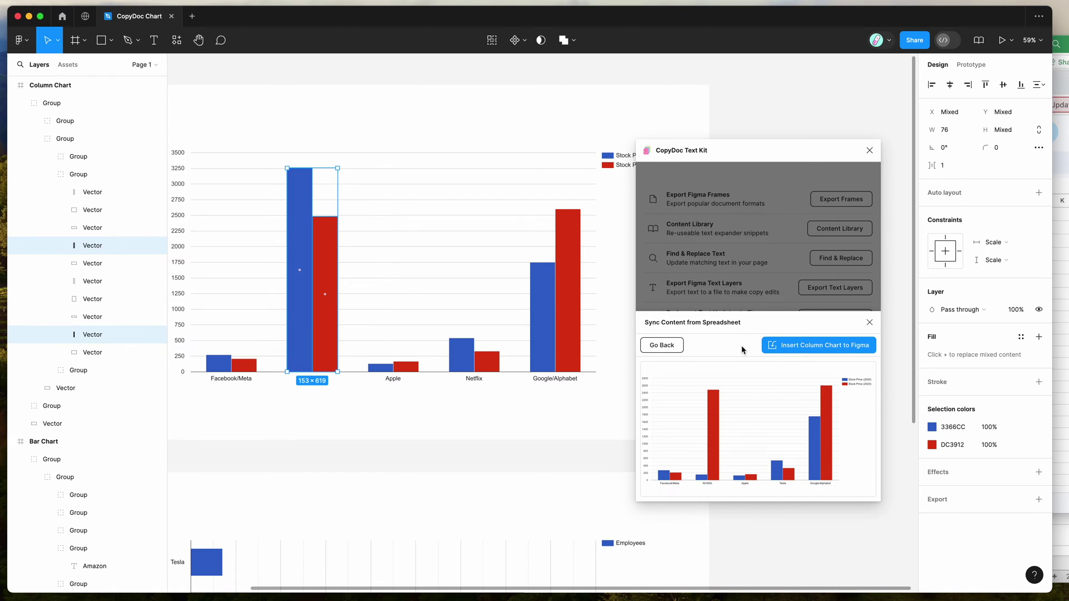
{"action": "left_click", "coordinate": [795, 351]}
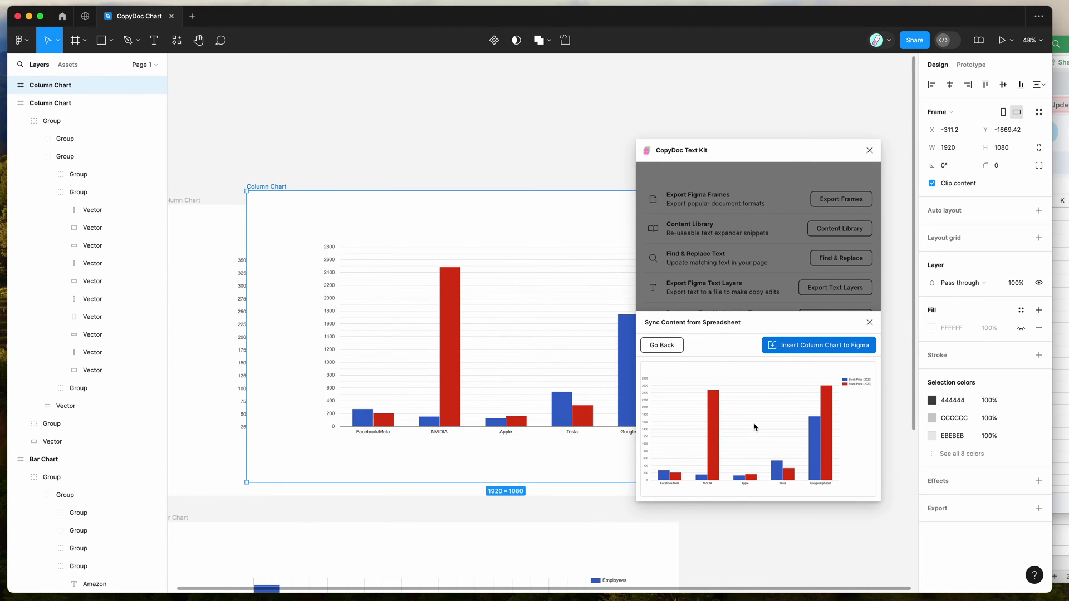
Zoom into the new chart and drill into the NVIDIA 2023 and Tesla 2020 bar shapes
{"action": "scroll", "coordinate": [498, 336], "scroll_direction": "down", "scroll_amount": 5}
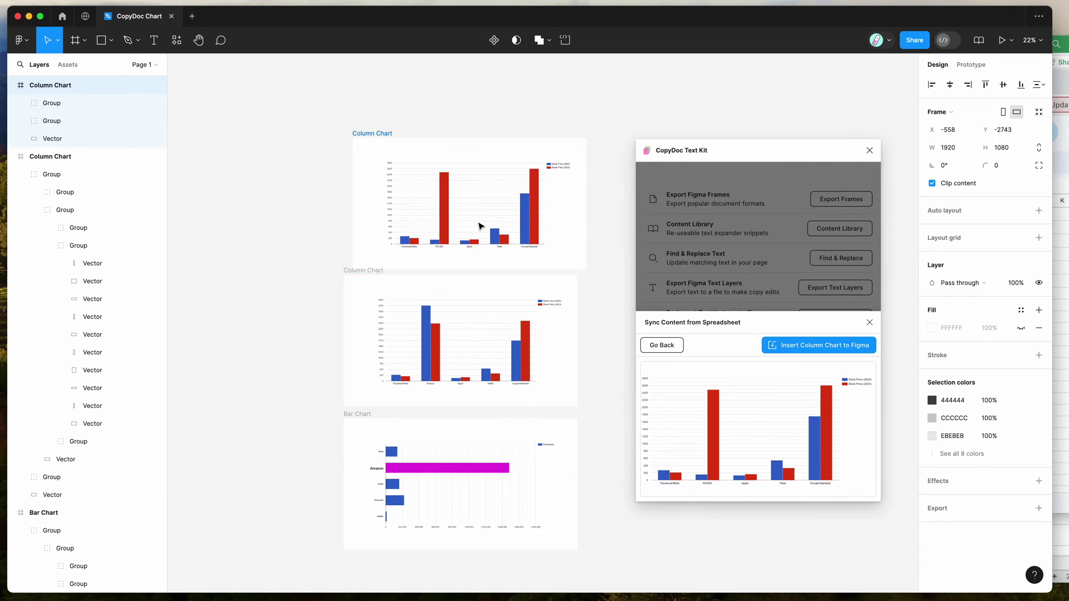
{"action": "scroll", "coordinate": [479, 226], "scroll_direction": "up", "scroll_amount": 5}
{"action": "scroll", "coordinate": [476, 221], "scroll_direction": "up", "scroll_amount": 3}
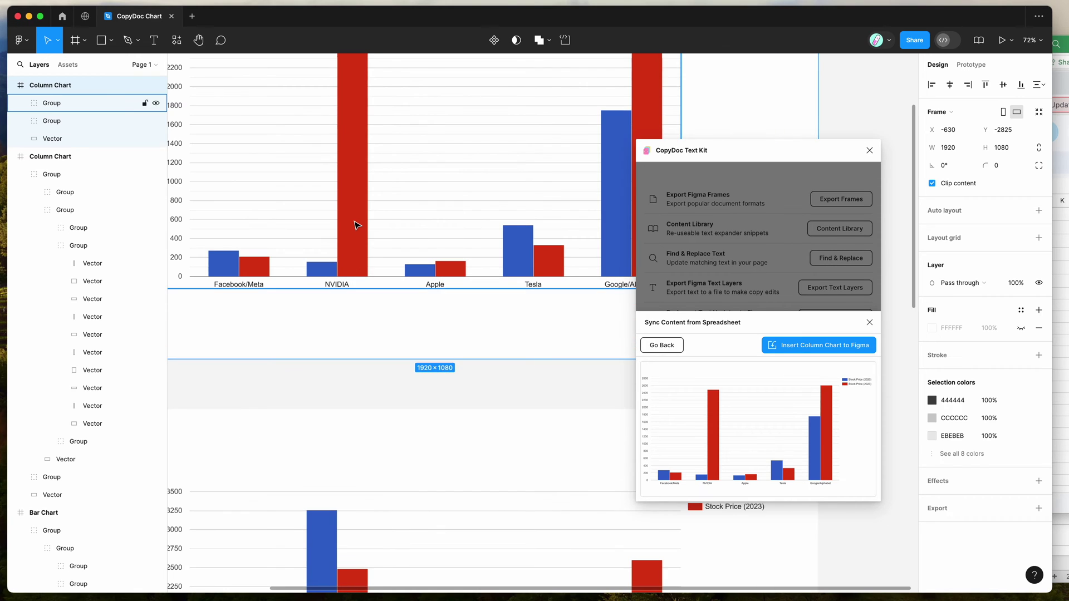
{"action": "double_click", "coordinate": [356, 229]}
{"action": "scroll", "coordinate": [356, 226], "scroll_direction": "up", "scroll_amount": 3}
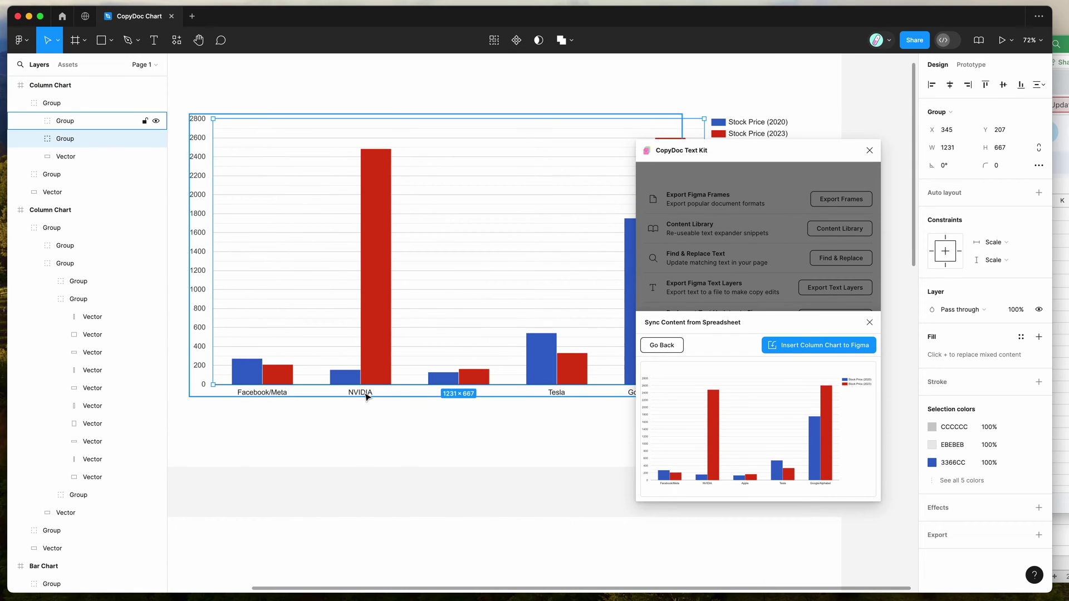
{"action": "double_click", "coordinate": [372, 374]}
{"action": "double_click", "coordinate": [372, 374]}
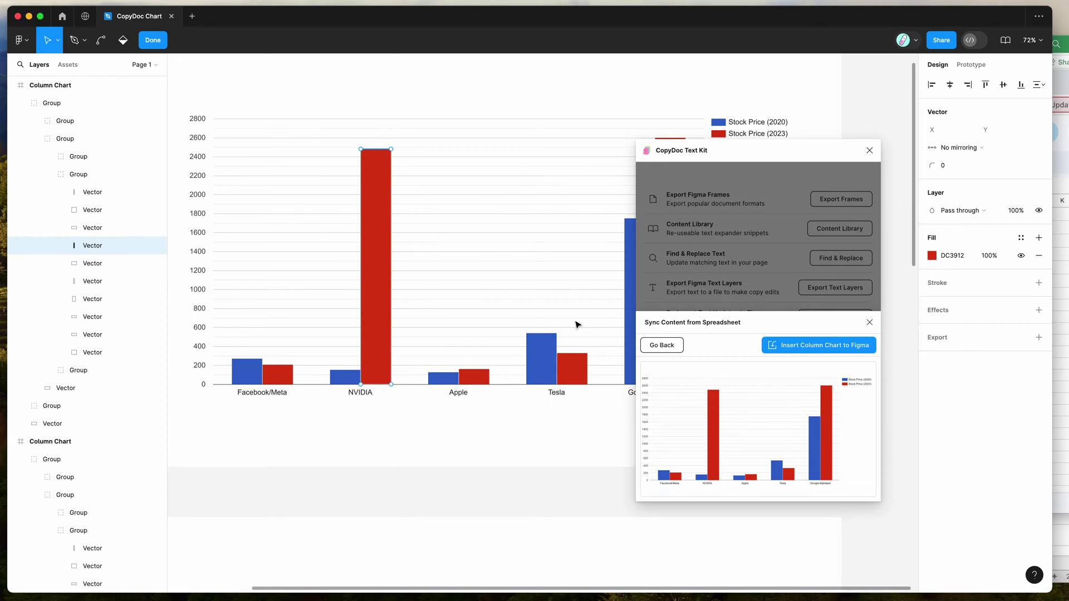
{"action": "double_click", "coordinate": [542, 342]}
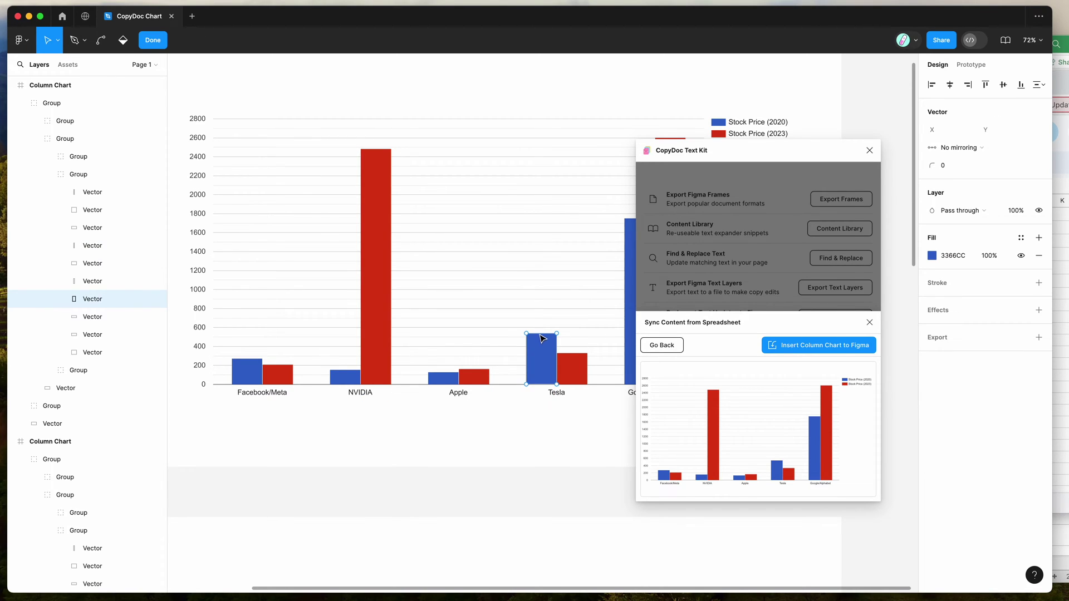
{"action": "key", "text": "Escape"}
Select the NVIDIA 2023 bar, its bar group, then the whole Column Chart frame
{"action": "left_click", "coordinate": [375, 190]}
{"action": "left_click", "coordinate": [341, 131]}
{"action": "left_click", "coordinate": [275, 96]}
{"action": "scroll", "coordinate": [275, 95], "scroll_direction": "down", "scroll_amount": 3}
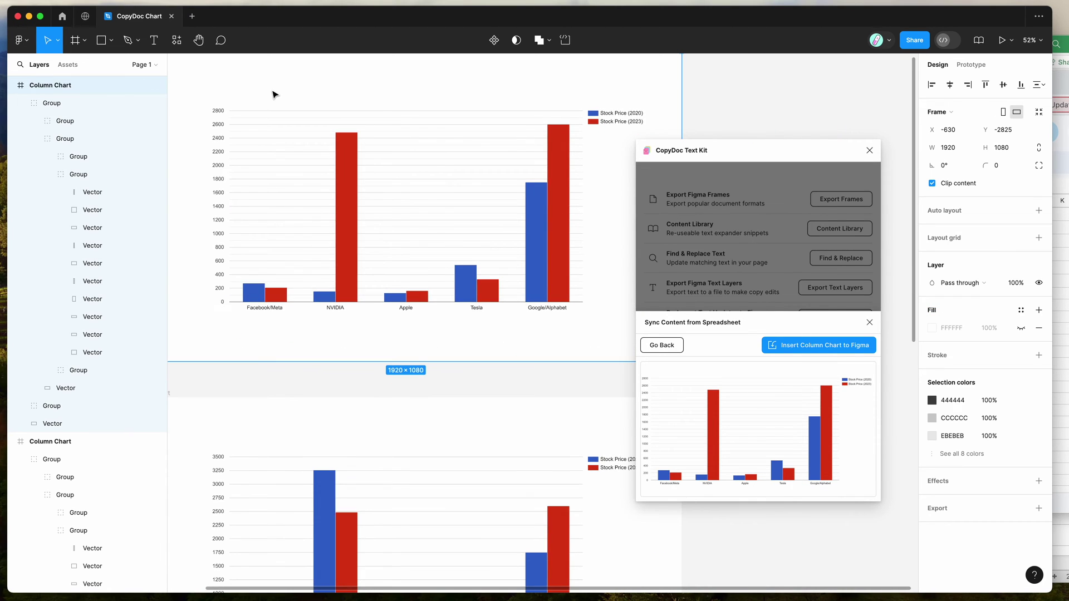
Select the new Column Chart frame, list all 8 of its colours, and close CopyDoc
{"action": "scroll", "coordinate": [275, 95], "scroll_direction": "up", "scroll_amount": 2}
{"action": "scroll", "coordinate": [275, 95], "scroll_direction": "left", "scroll_amount": 2}
{"action": "left_click", "coordinate": [274, 95]}
{"action": "left_click", "coordinate": [198, 95]}
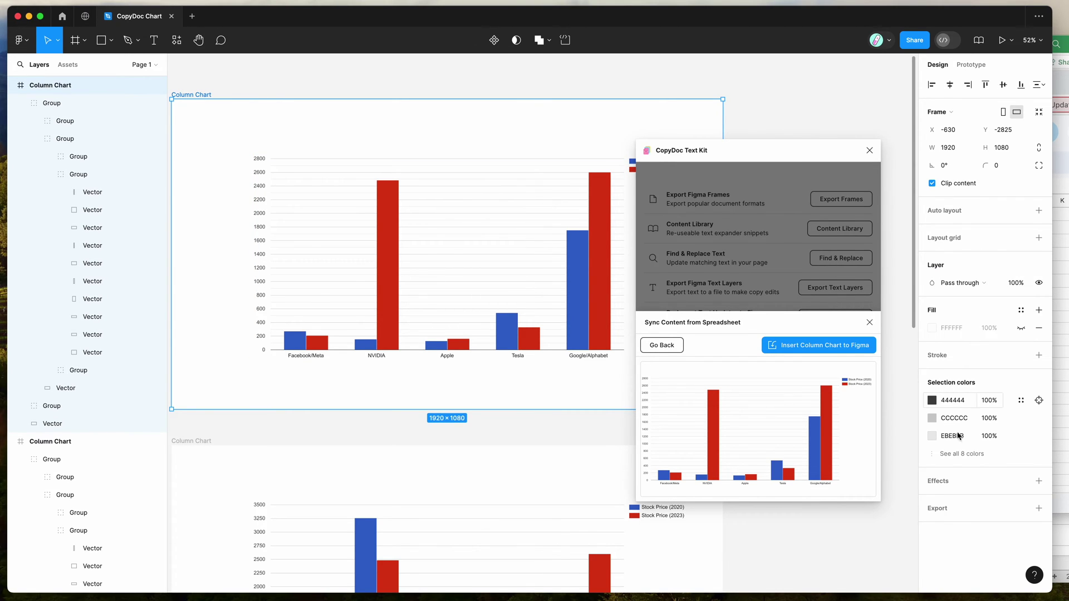
{"action": "left_click", "coordinate": [959, 454]}
{"action": "scroll", "coordinate": [958, 458], "scroll_direction": "down", "scroll_amount": 1}
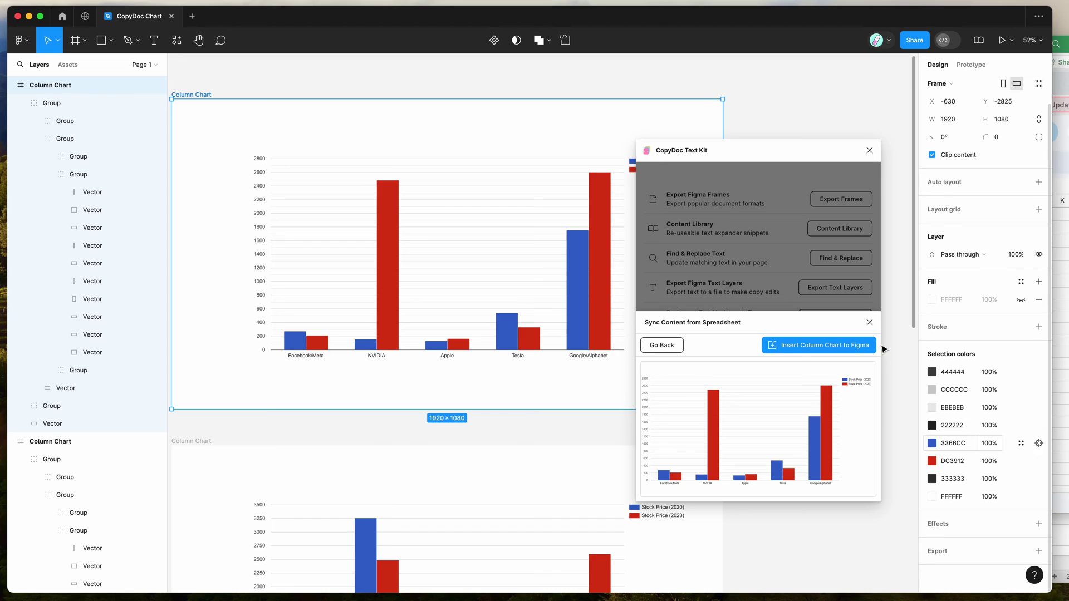
{"action": "left_click", "coordinate": [870, 151]}
Recolour the 2023 bars from DC3912 to purple B37BD6 and the 2020 bars from 3366CC to green 80D09B
{"action": "left_click", "coordinate": [932, 461]}
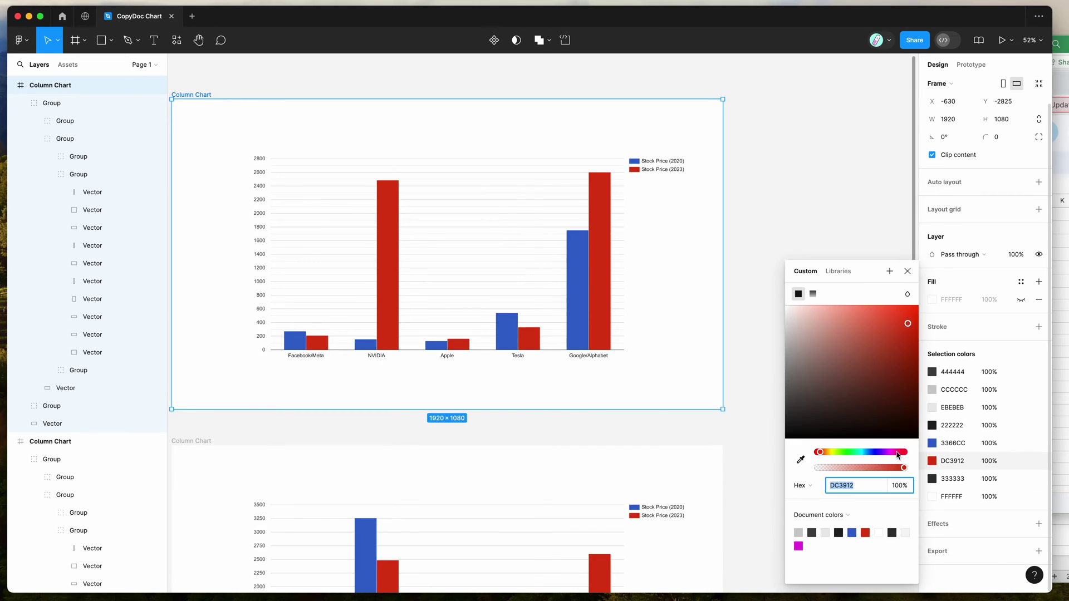
{"action": "left_click", "coordinate": [885, 452]}
{"action": "left_click_drag", "start_coordinate": [886, 384], "coordinate": [841, 327]}
{"action": "left_click", "coordinate": [932, 443]}
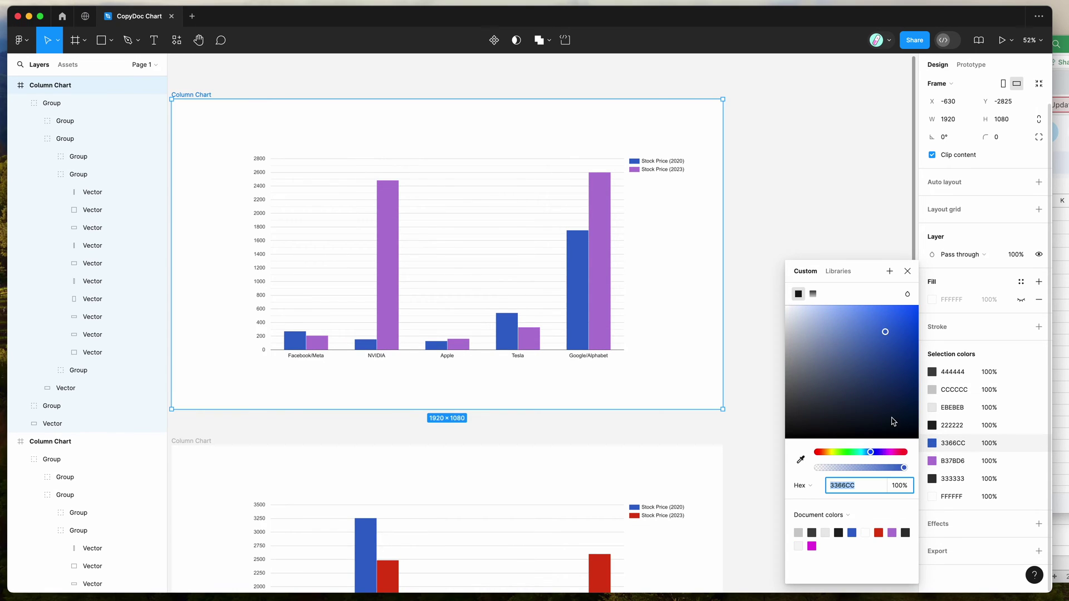
{"action": "left_click_drag", "start_coordinate": [891, 453], "coordinate": [851, 452]}
{"action": "left_click_drag", "start_coordinate": [883, 390], "coordinate": [837, 329]}
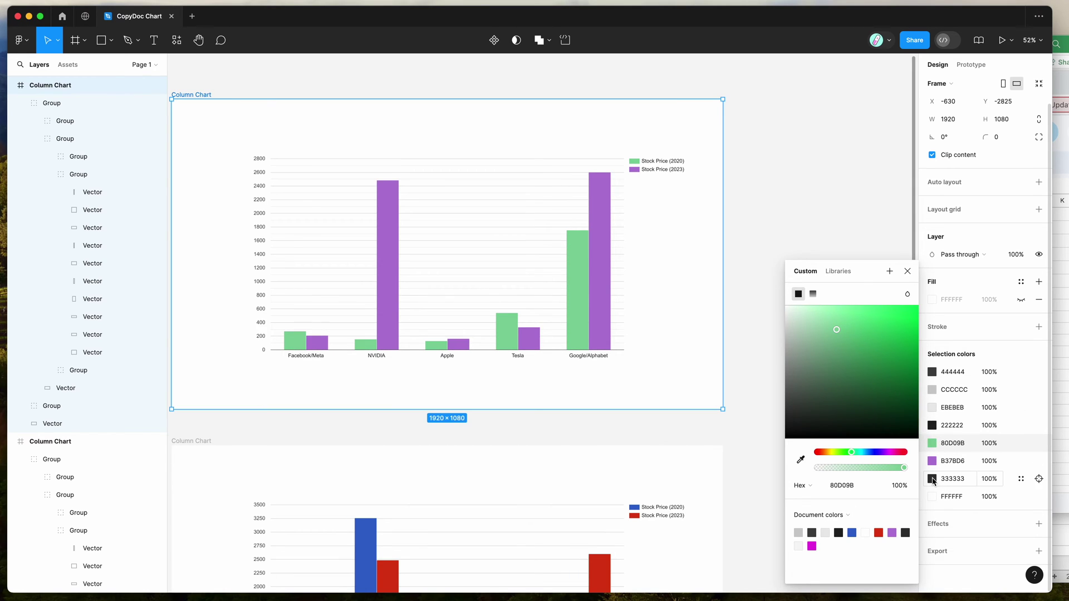
Try a maroon chart background, then undo it to keep the background white
{"action": "left_click", "coordinate": [932, 496]}
{"action": "left_click_drag", "start_coordinate": [849, 400], "coordinate": [840, 383]}
{"action": "left_click", "coordinate": [732, 306]}
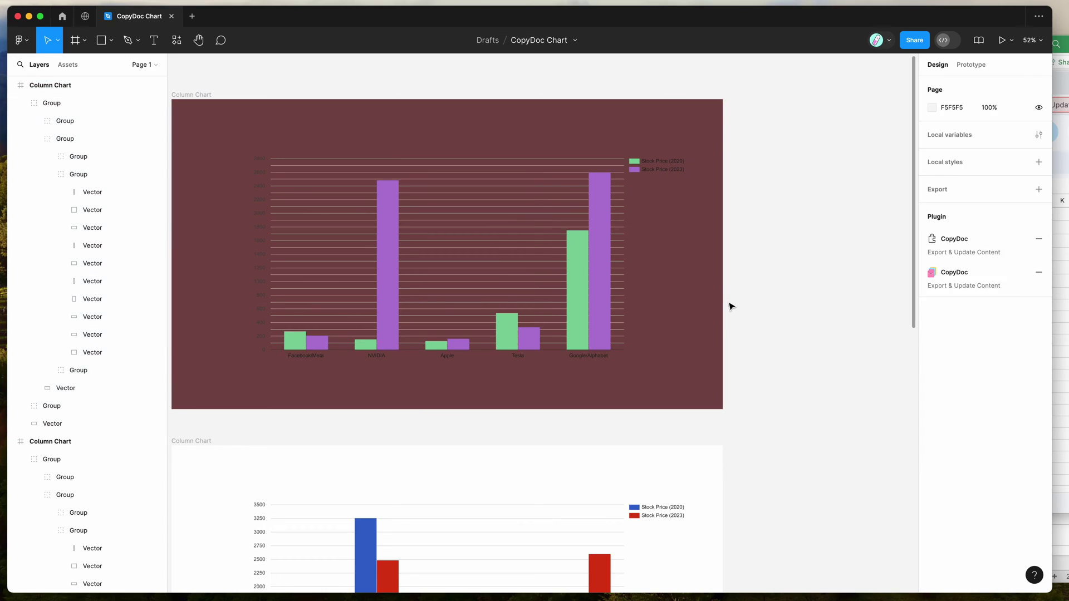
{"action": "key", "text": "super+z"}
{"action": "key", "text": "super+z"}
{"action": "scroll", "coordinate": [778, 302], "scroll_direction": "left", "scroll_amount": 5}
{"action": "scroll", "coordinate": [778, 302], "scroll_direction": "up", "scroll_amount": 4}
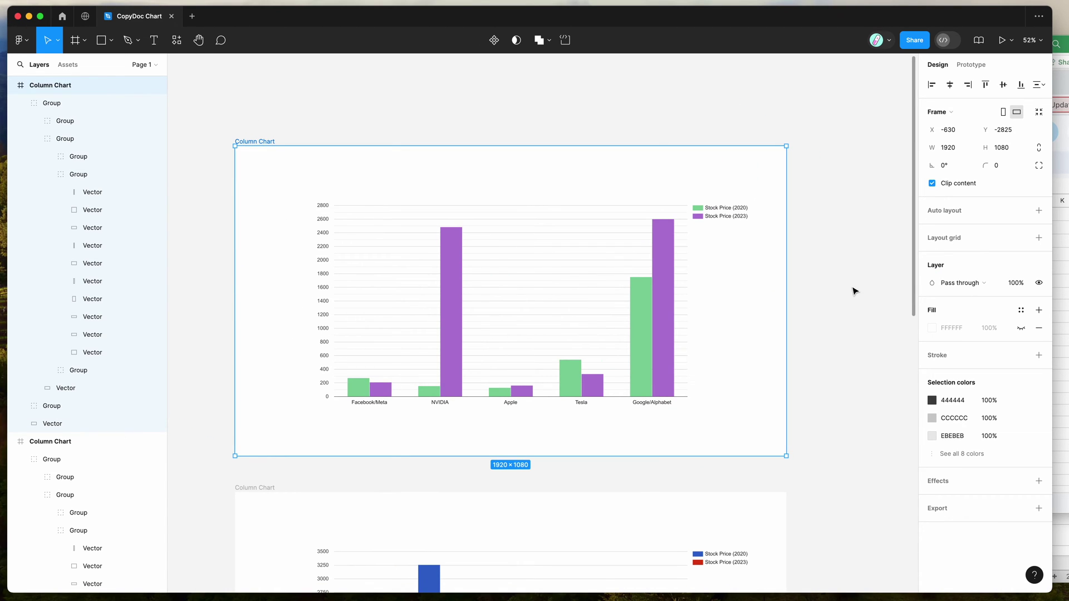
{"action": "scroll", "coordinate": [841, 274], "scroll_direction": "up", "scroll_amount": 2}
{"action": "scroll", "coordinate": [841, 274], "scroll_direction": "left", "scroll_amount": 1}
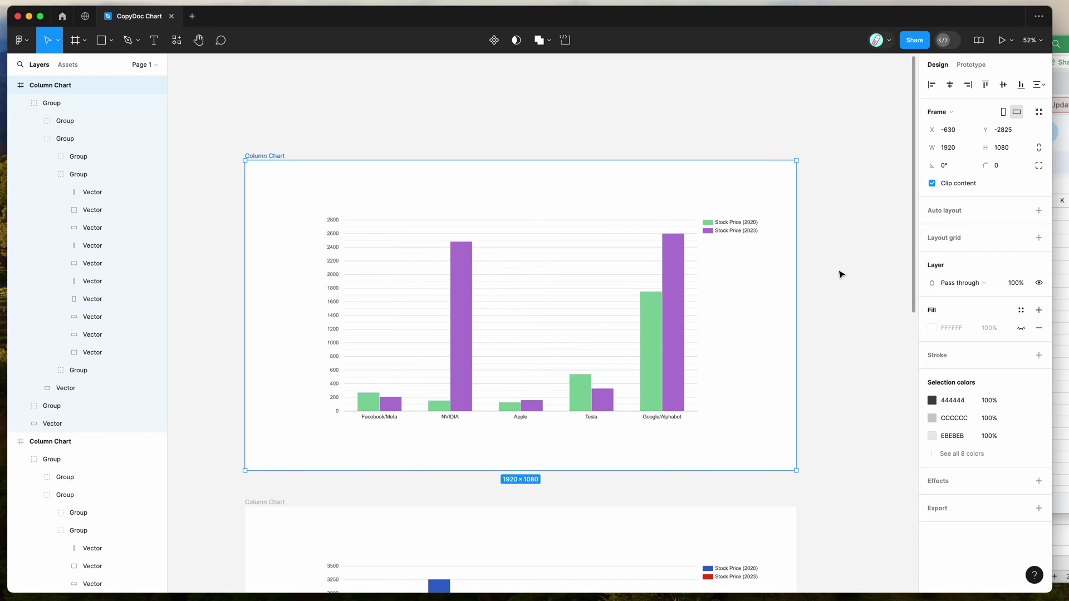
{"action": "scroll", "coordinate": [841, 274], "scroll_direction": "up", "scroll_amount": 5}
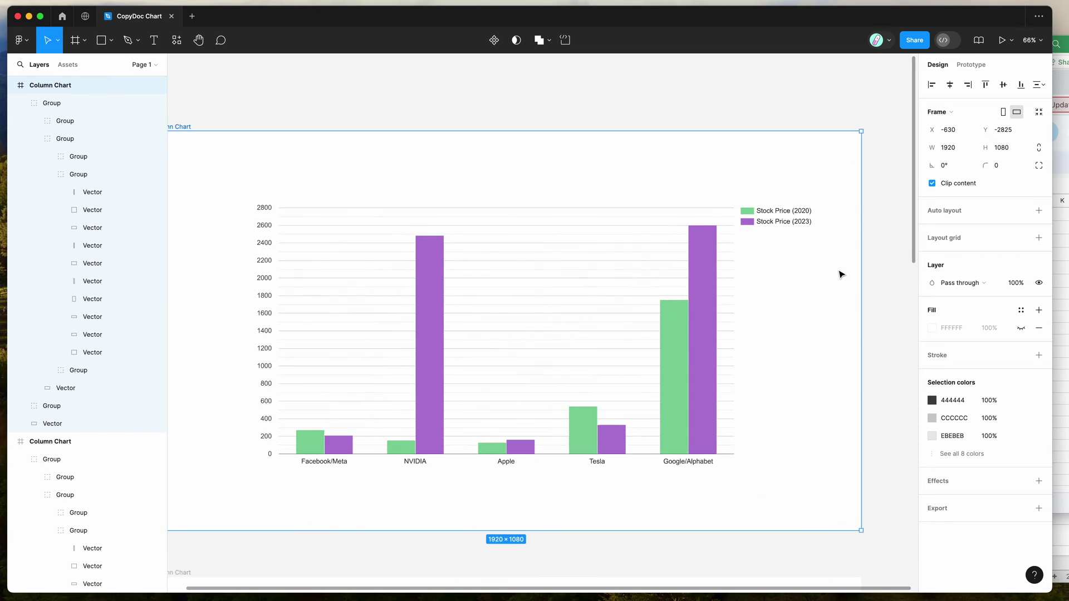
{"action": "scroll", "coordinate": [841, 274], "scroll_direction": "down", "scroll_amount": 2}
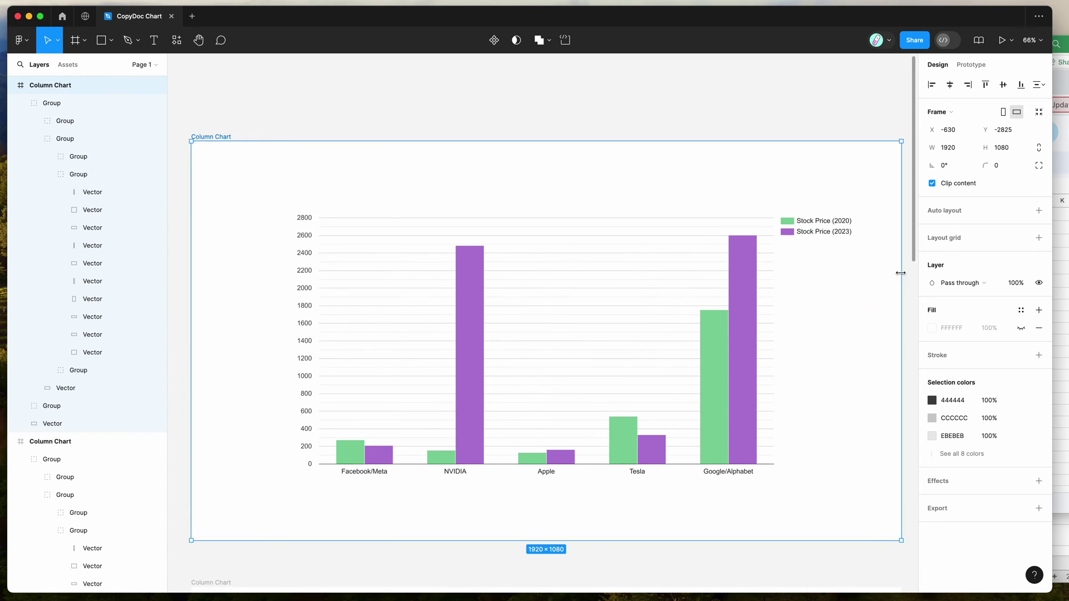
{"action": "scroll", "coordinate": [898, 273], "scroll_direction": "down", "scroll_amount": 2}
{"action": "scroll", "coordinate": [891, 274], "scroll_direction": "up", "scroll_amount": 1}
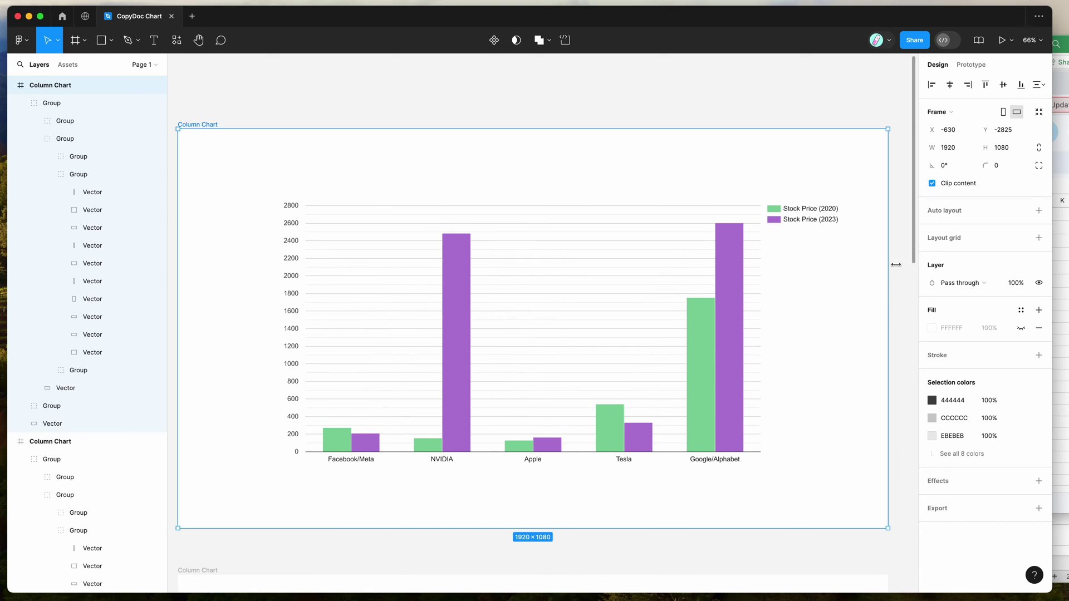
{"action": "left_click", "coordinate": [904, 262]}
{"action": "scroll", "coordinate": [903, 249], "scroll_direction": "up", "scroll_amount": 1}
{"action": "scroll", "coordinate": [903, 249], "scroll_direction": "down", "scroll_amount": 1}
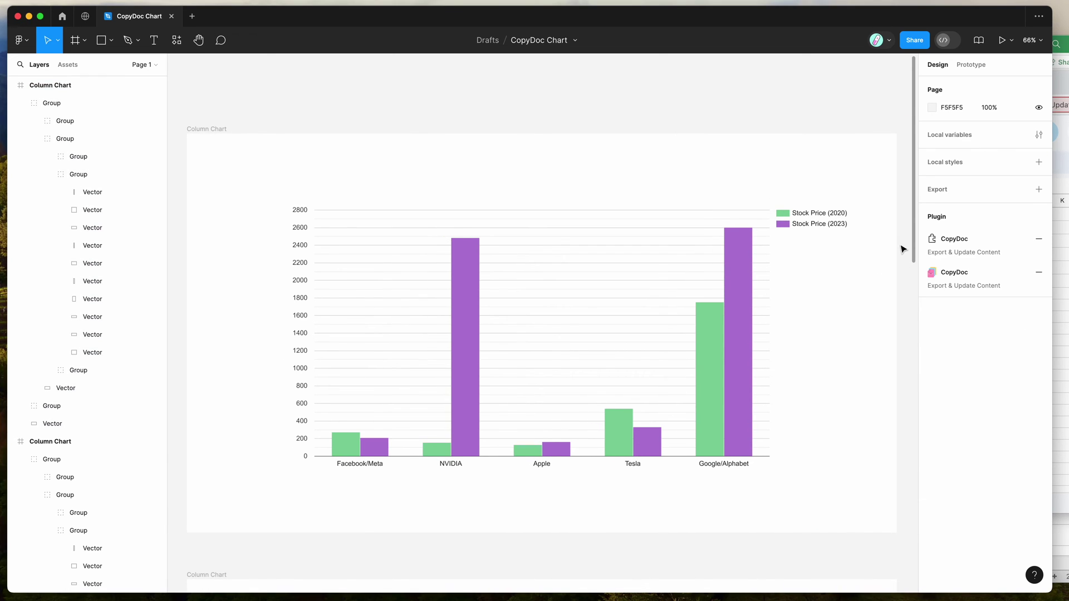
{"action": "scroll", "coordinate": [904, 249], "scroll_direction": "down", "scroll_amount": 5}
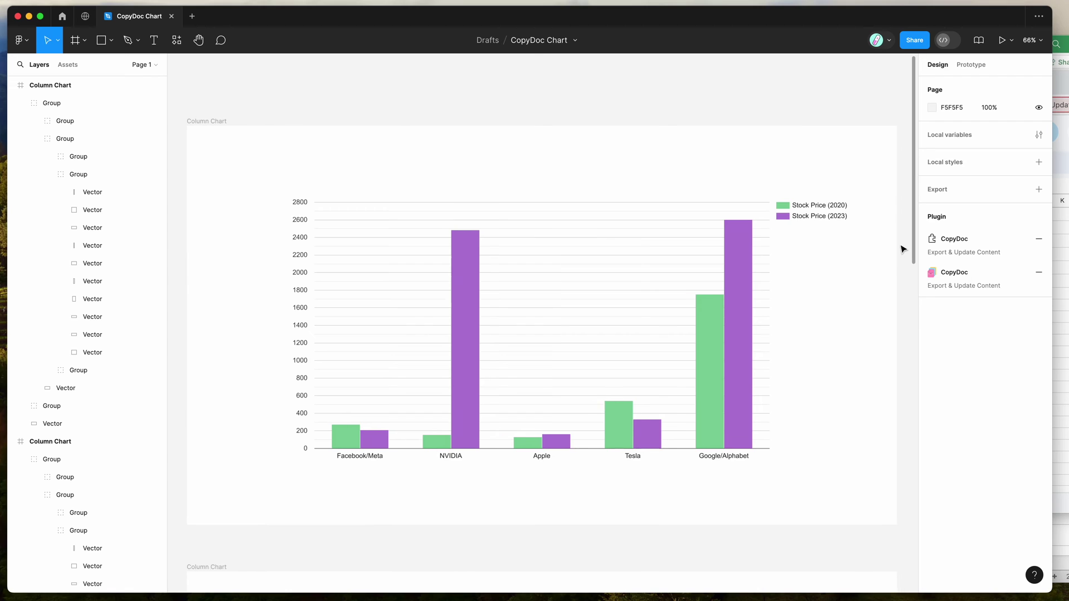
{"action": "scroll", "coordinate": [904, 249], "scroll_direction": "down", "scroll_amount": 1}
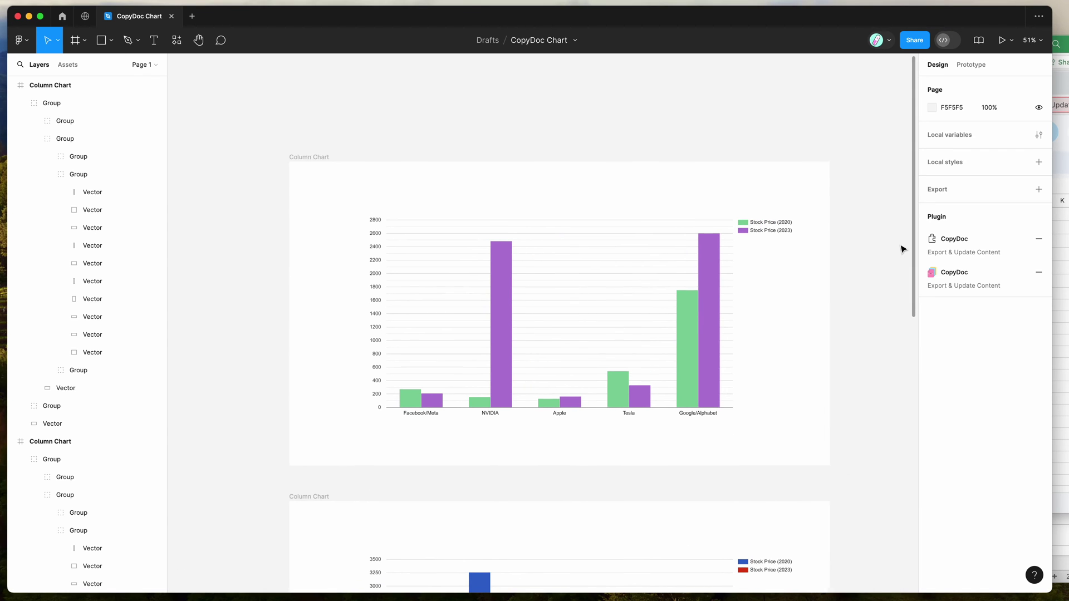
{"action": "left_click", "coordinate": [715, 301]}
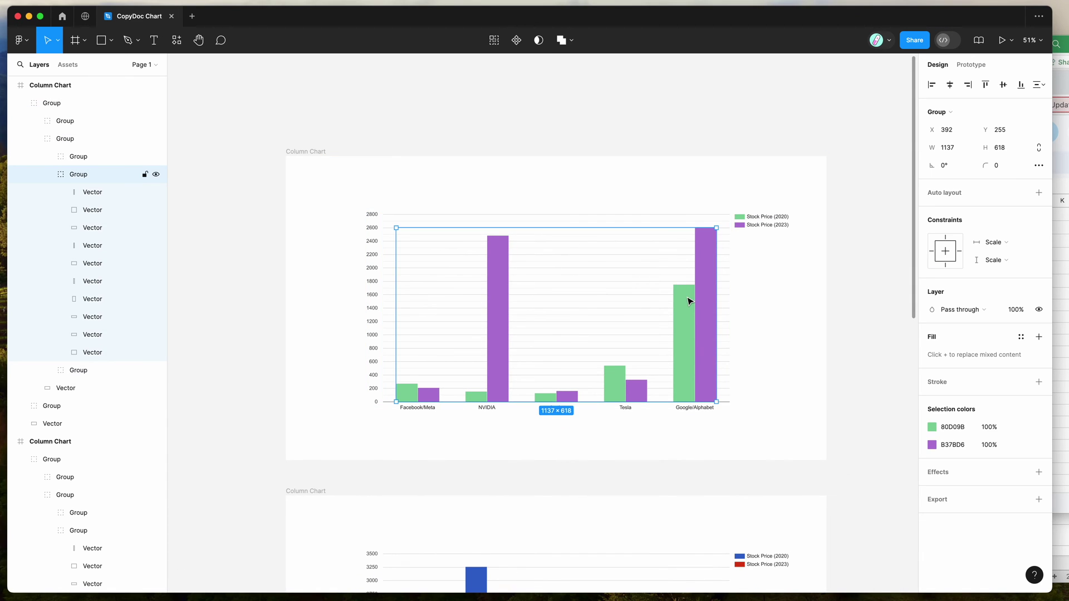
{"action": "left_click", "coordinate": [865, 300]}
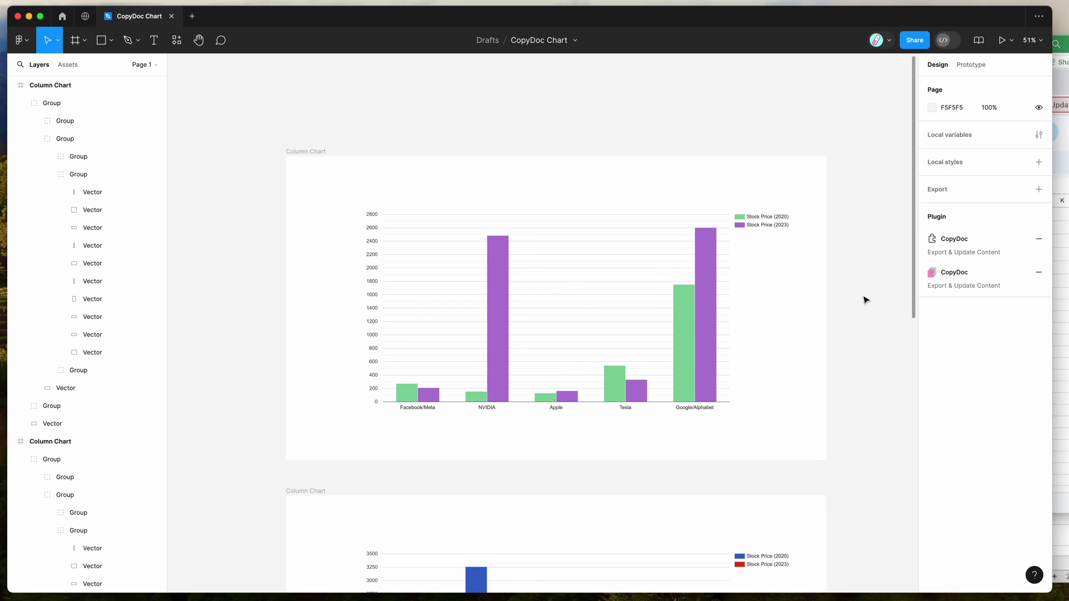